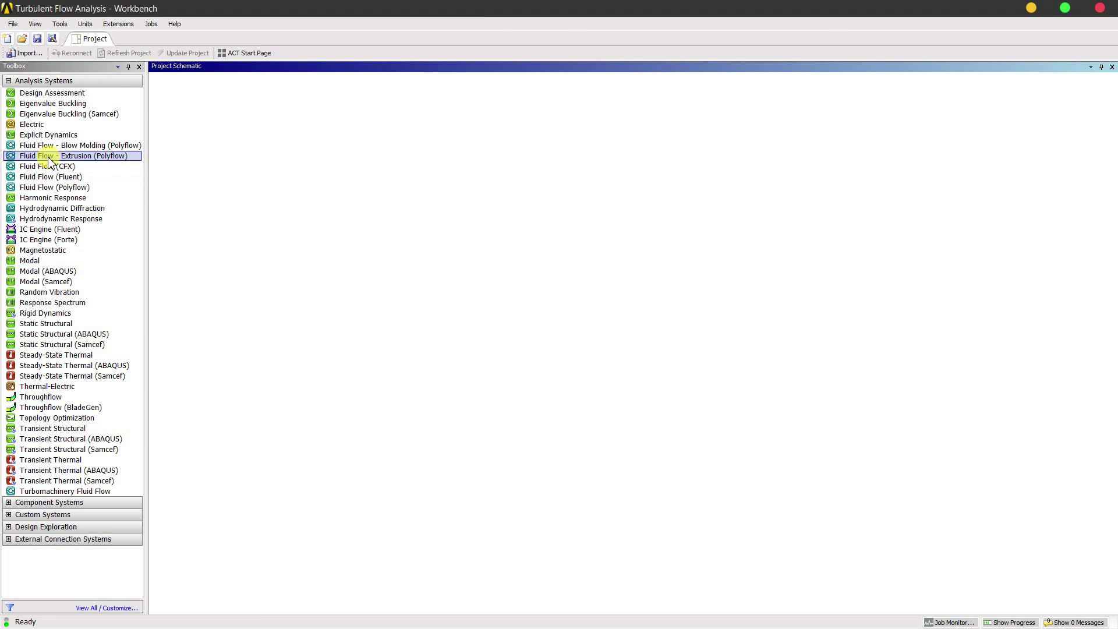
# Add a Fluid Flow (Fluent) analysis system to the project schematic and name it Turbulent Flow through a Pipe.
pyautogui.moveTo(55, 183); pyautogui.dragTo(220, 140)
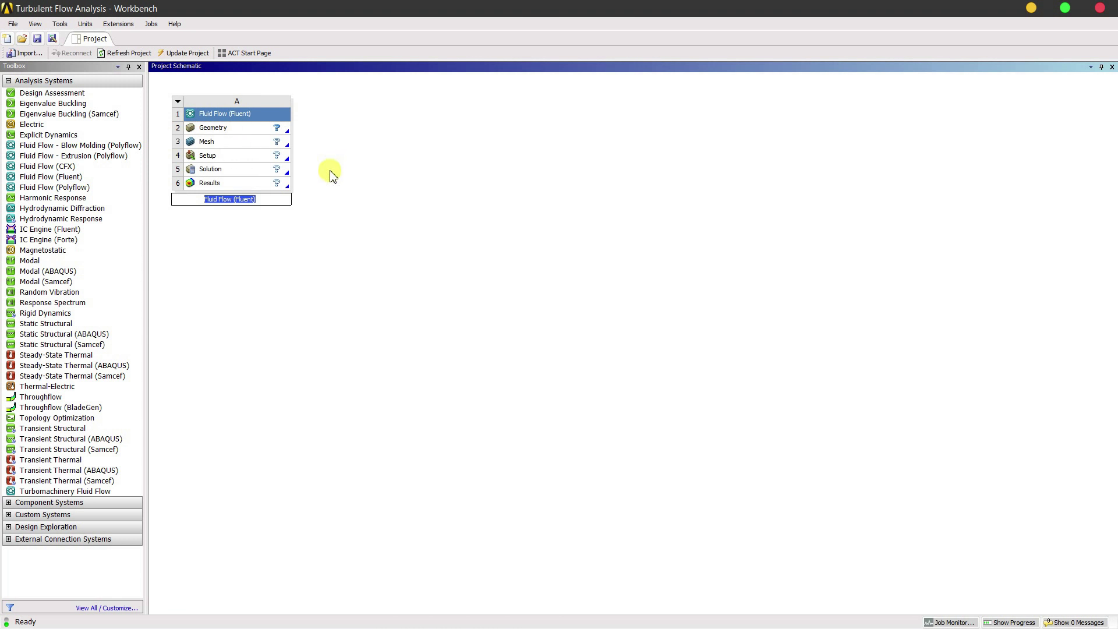
pyautogui.write('Turbulent Flow through a Pipe')
pyautogui.press('Return')
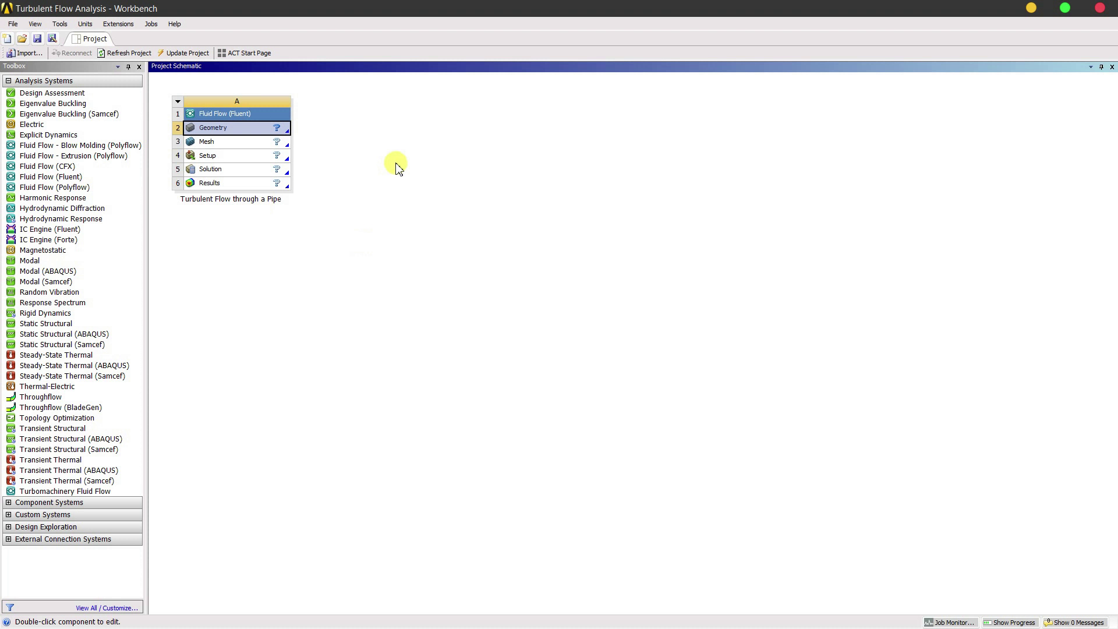
# Start a new DesignModeler geometry for the Turbulent Flow through a Pipe system.
pyautogui.click(342, 134)
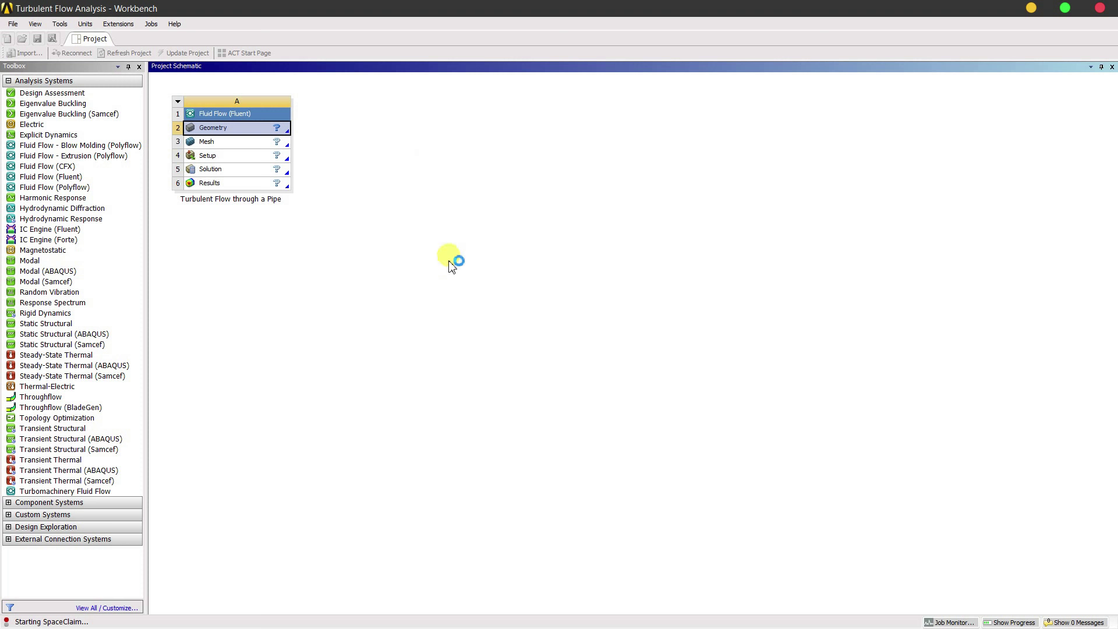
pyautogui.rightClick(287, 128)
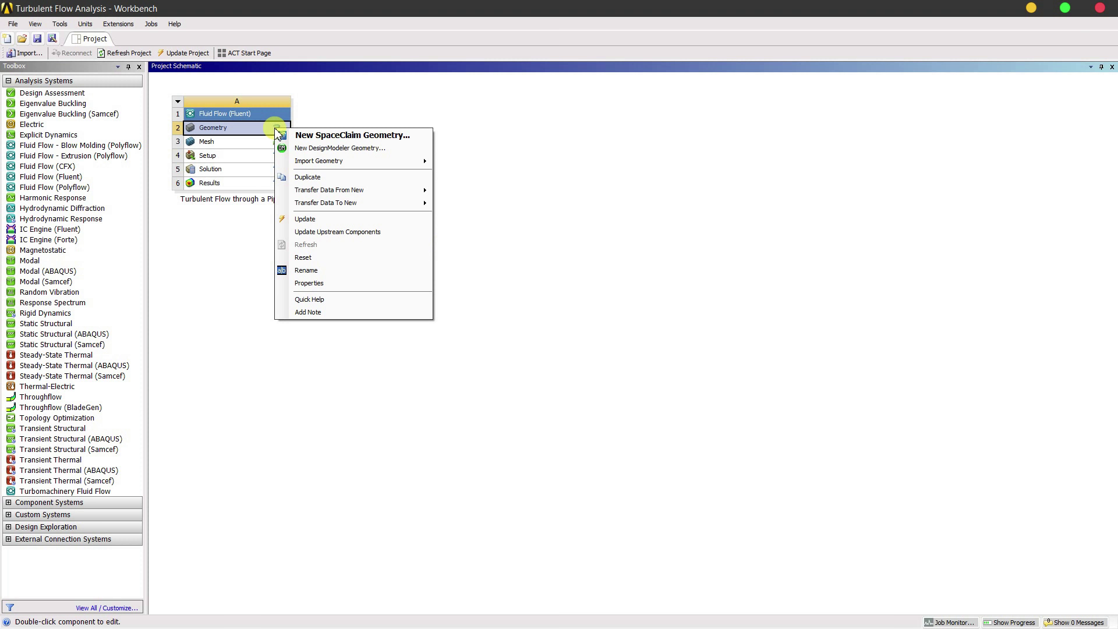
pyautogui.click(297, 149)
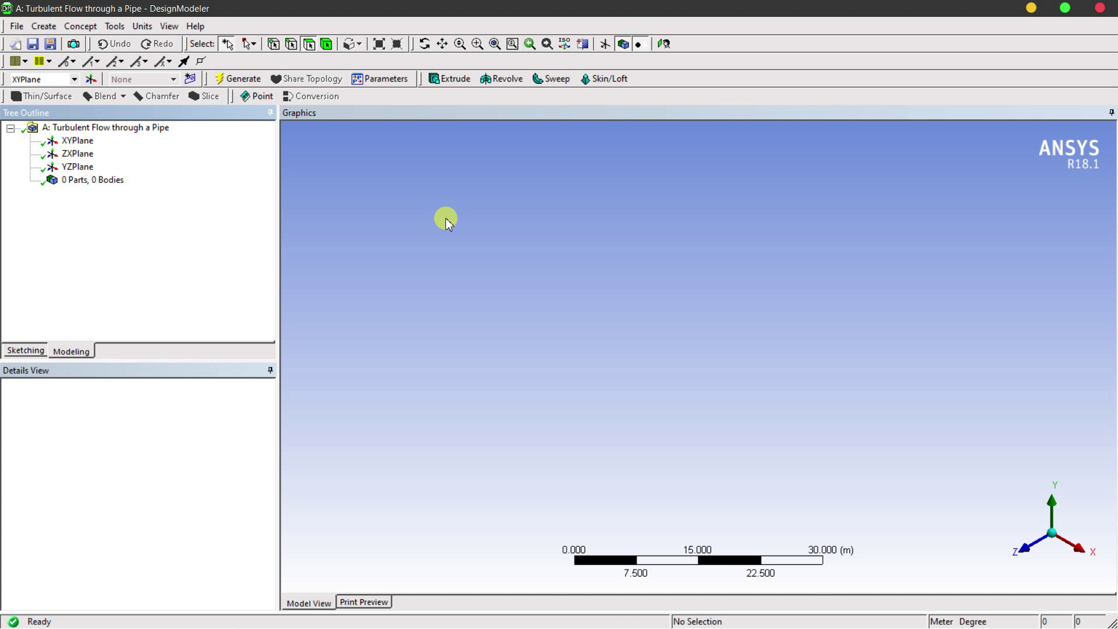
# Sketch a rectangle about 3.17 m long and 0.24 m high on the XY plane, starting at the origin.
pyautogui.click(76, 141)
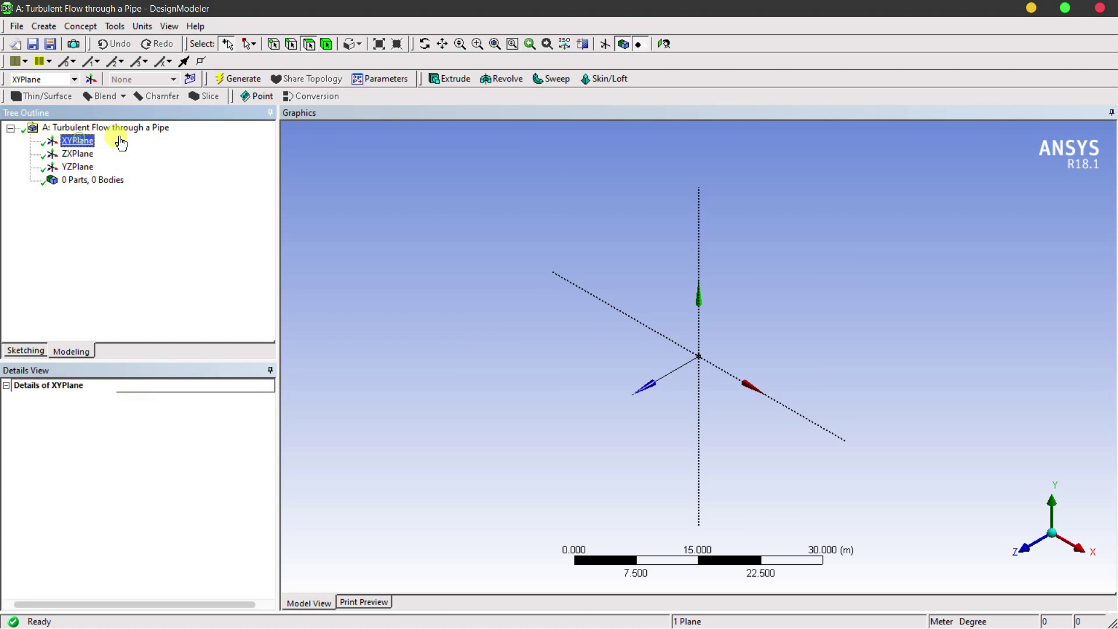
pyautogui.click(665, 44)
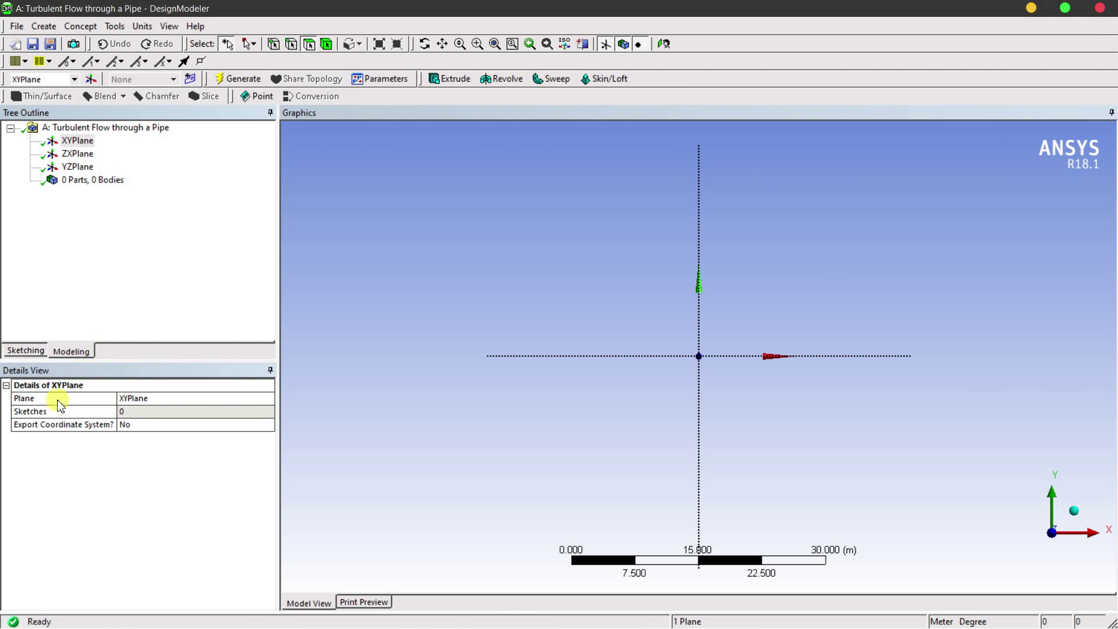
pyautogui.click(26, 350)
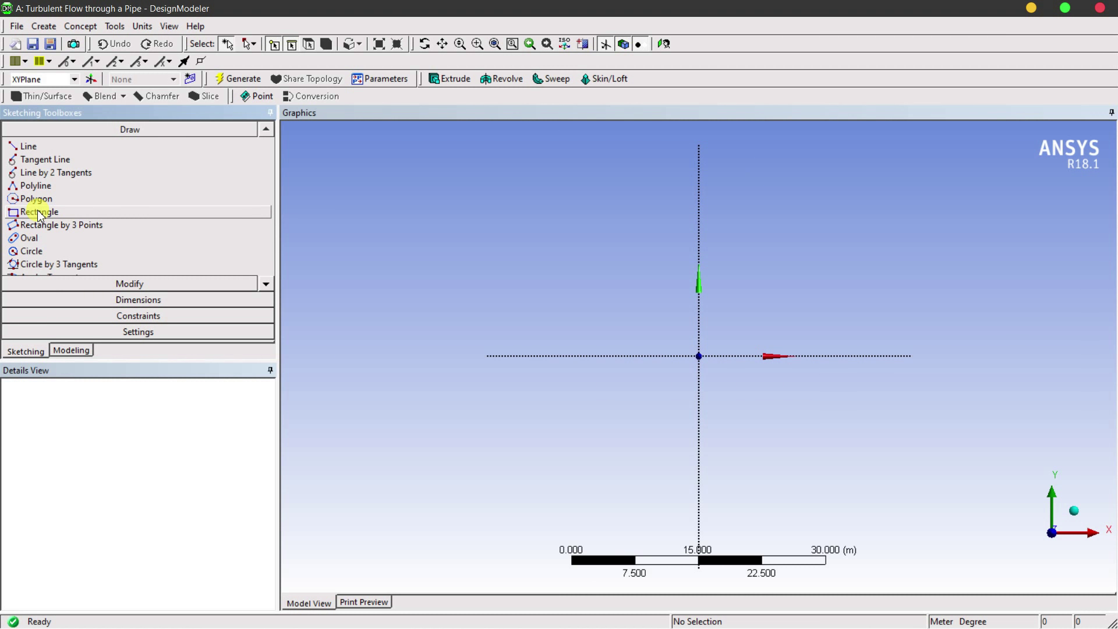
pyautogui.click(38, 213)
pyautogui.scroll(3, 717, 356)
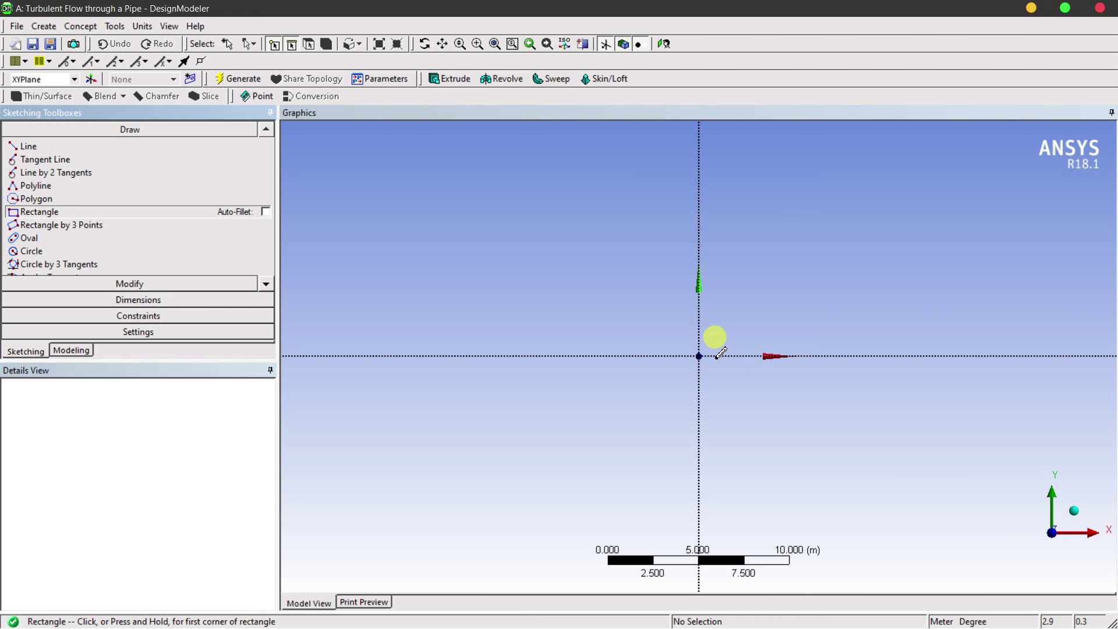
pyautogui.scroll(2, 721, 353)
pyautogui.click(700, 356)
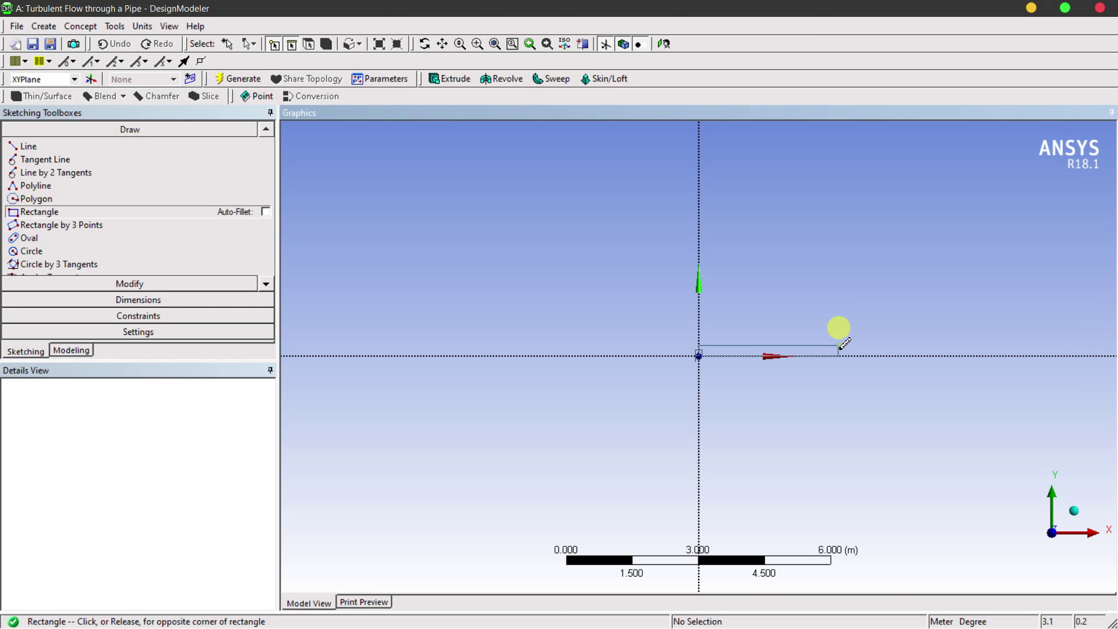
pyautogui.click(842, 345)
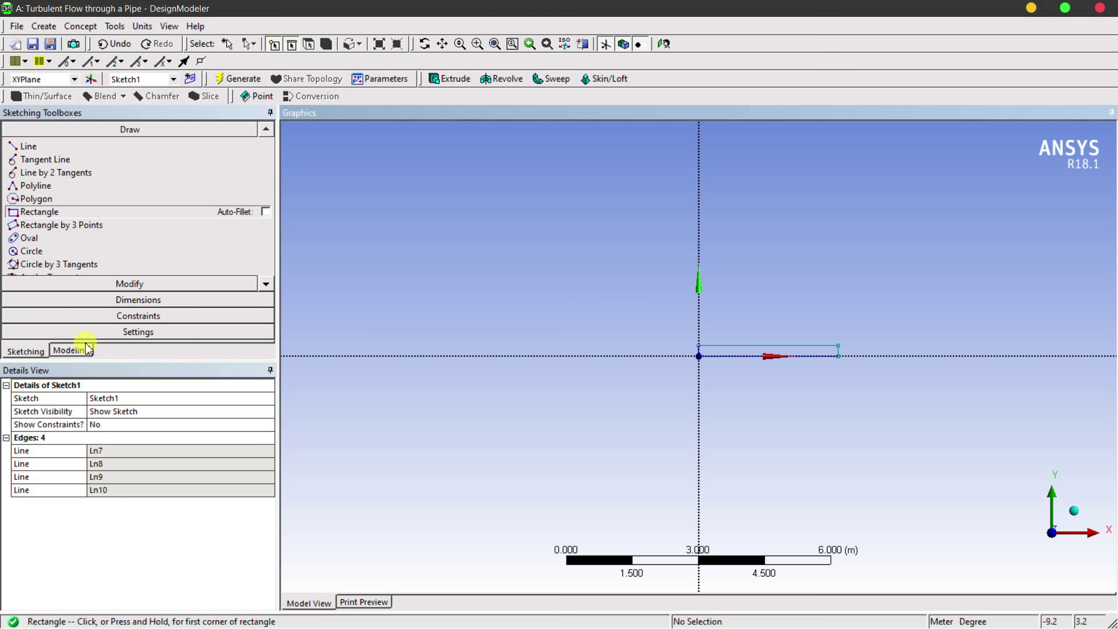
# Dimension the rectangle's height and length with the Semi-Automatic dimension tool.
pyautogui.click(153, 299)
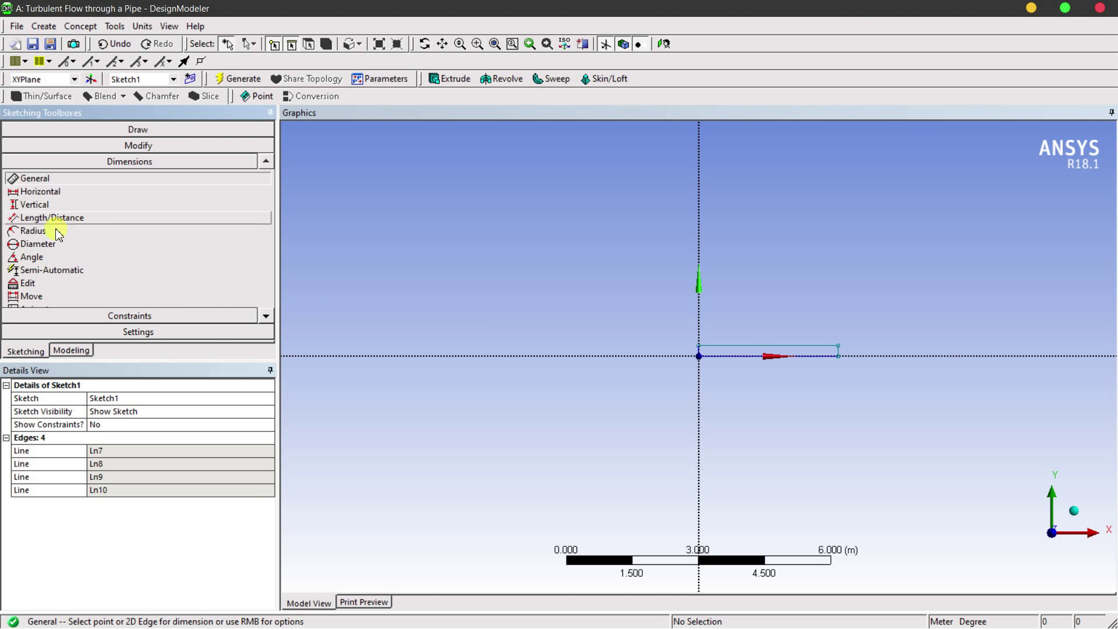
pyautogui.click(50, 270)
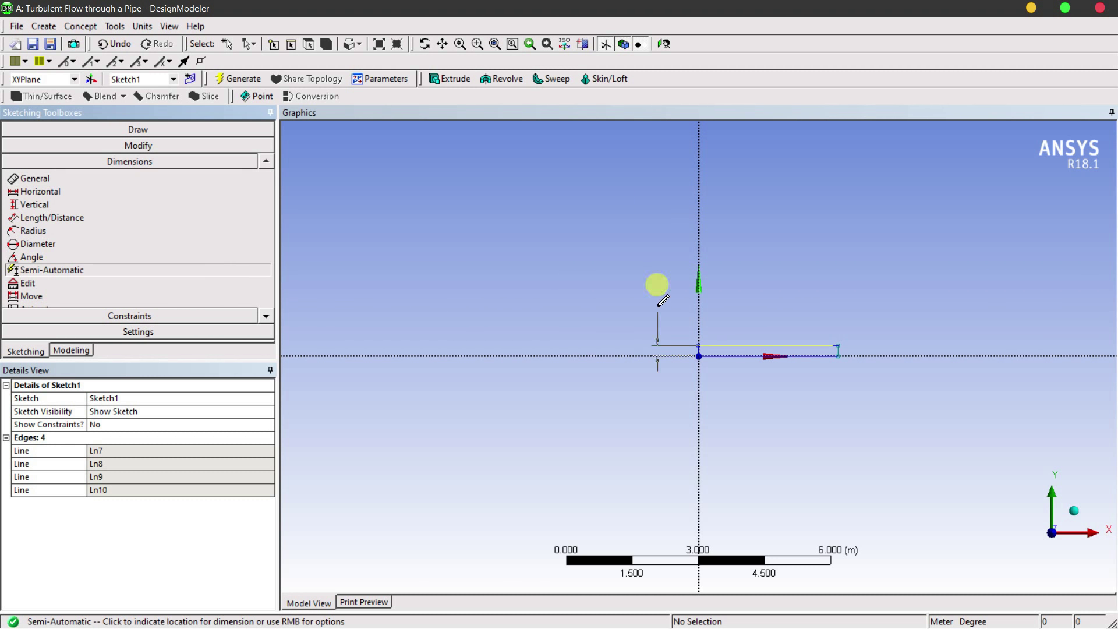
pyautogui.click(857, 324)
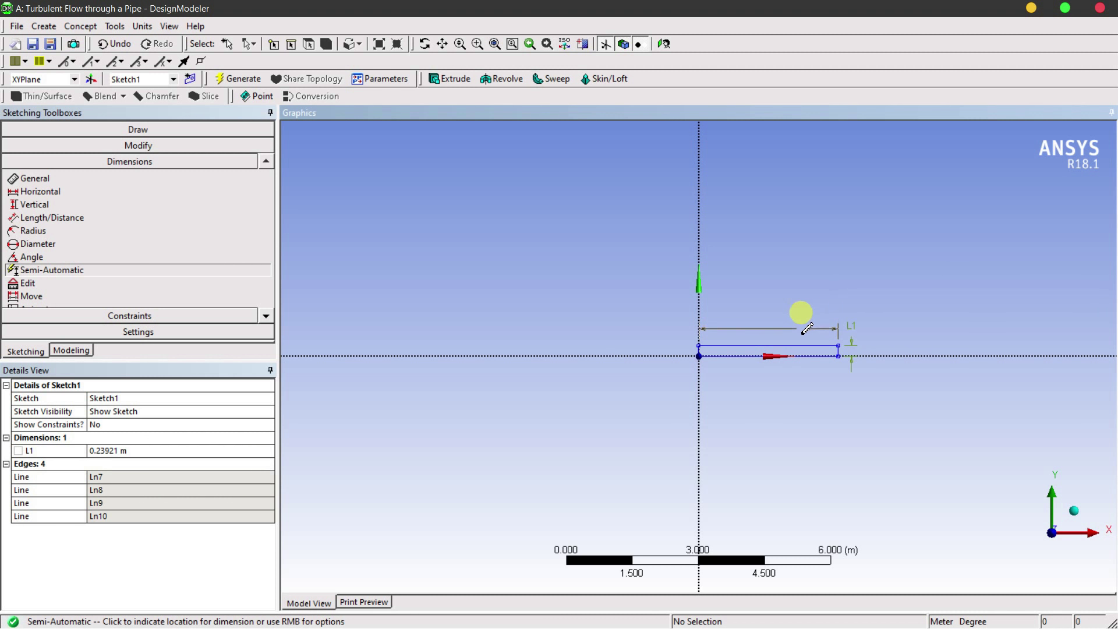
pyautogui.click(778, 333)
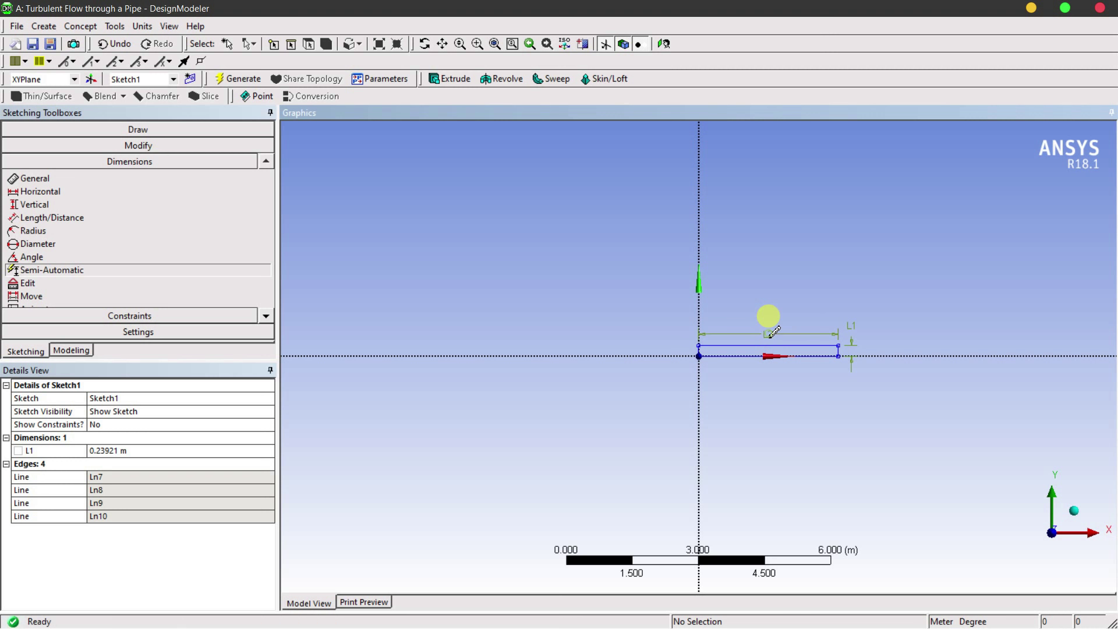
# Set the rectangle's height L1 to 0.1 m and its length L2 to 3 m.
pyautogui.click(130, 437)
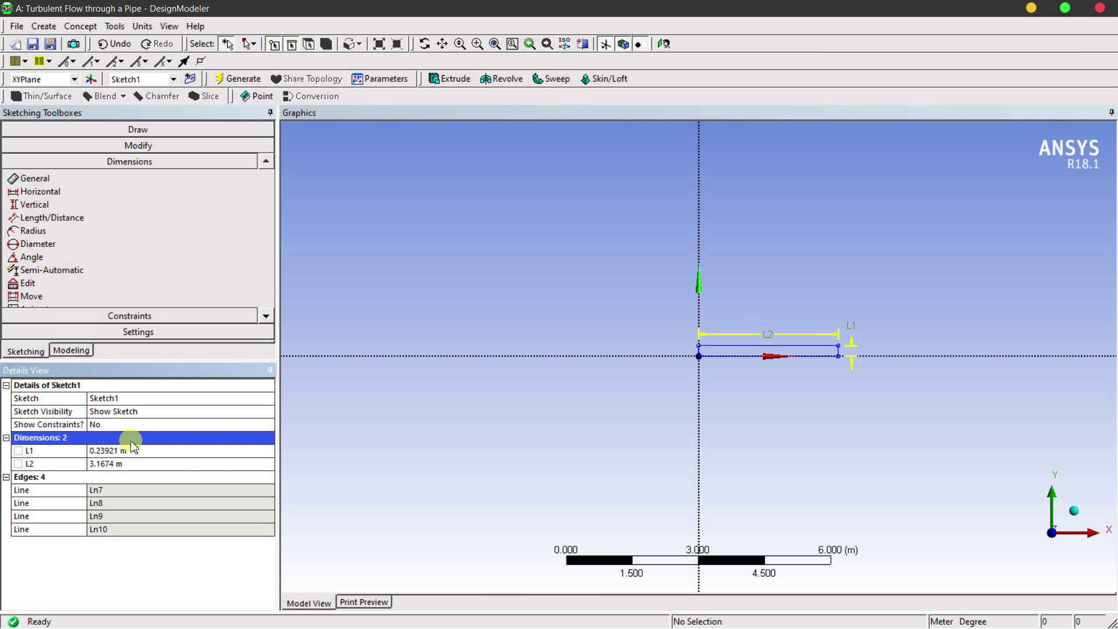
pyautogui.click(137, 449)
pyautogui.write('0.1')
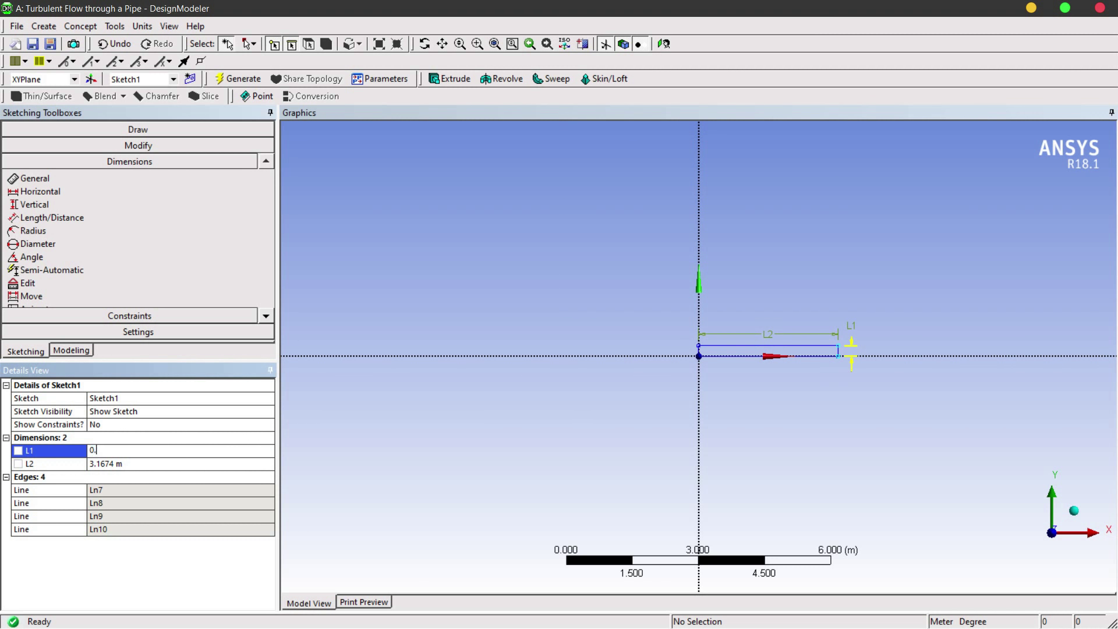
pyautogui.press('Return')
pyautogui.click(170, 464)
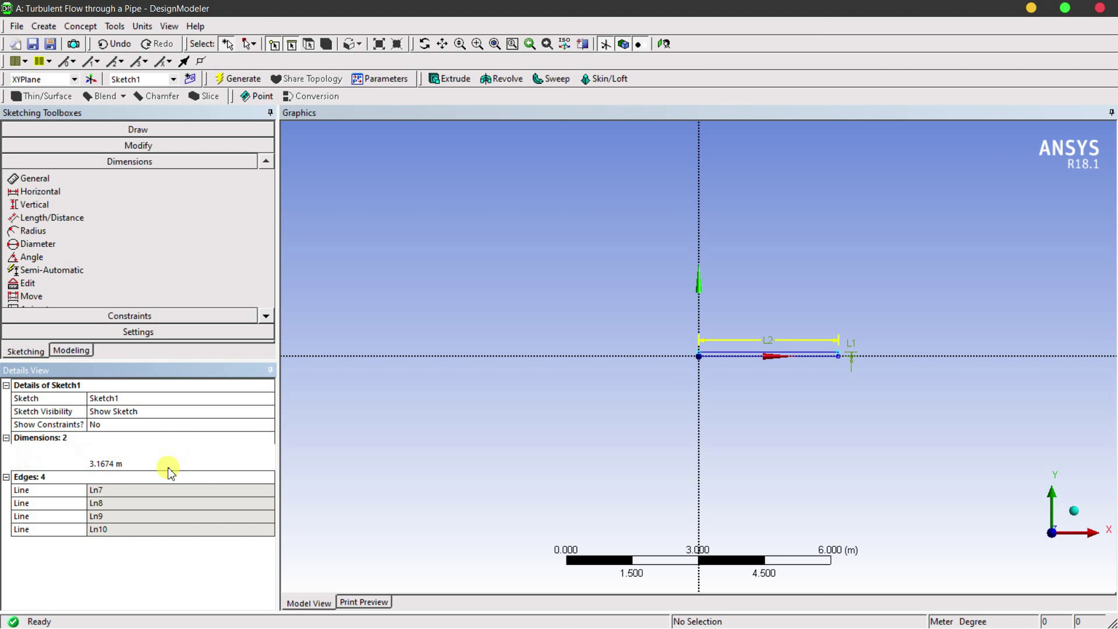
pyautogui.write('3')
pyautogui.press('Return')
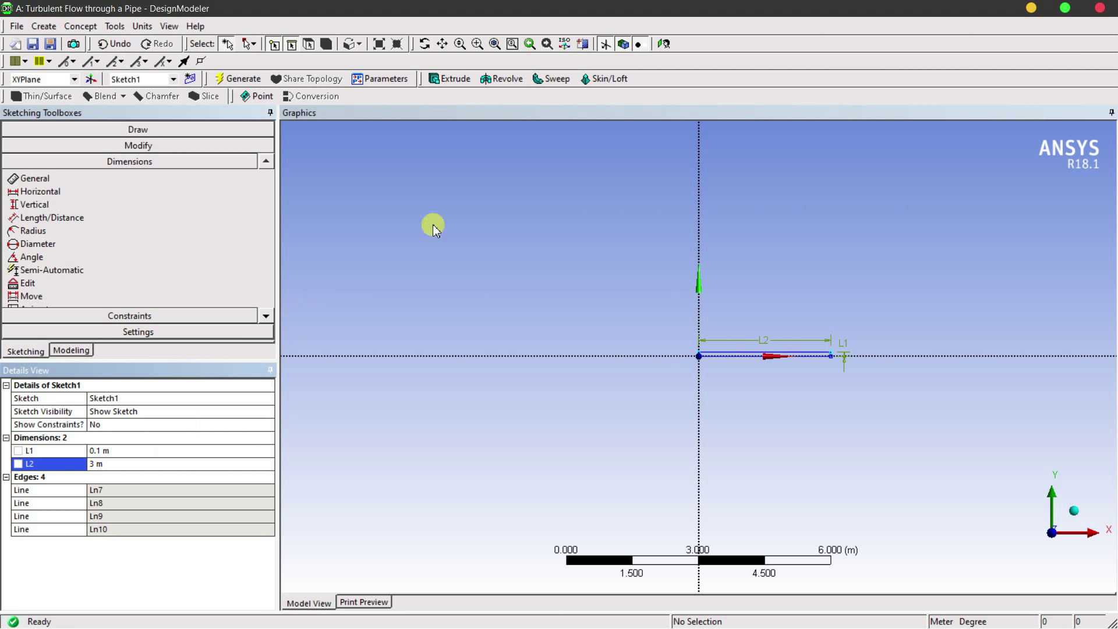
# Generate a surface from the rectangle sketch with Surfaces From Sketches, using Sketch1 as the base object.
pyautogui.click(664, 44)
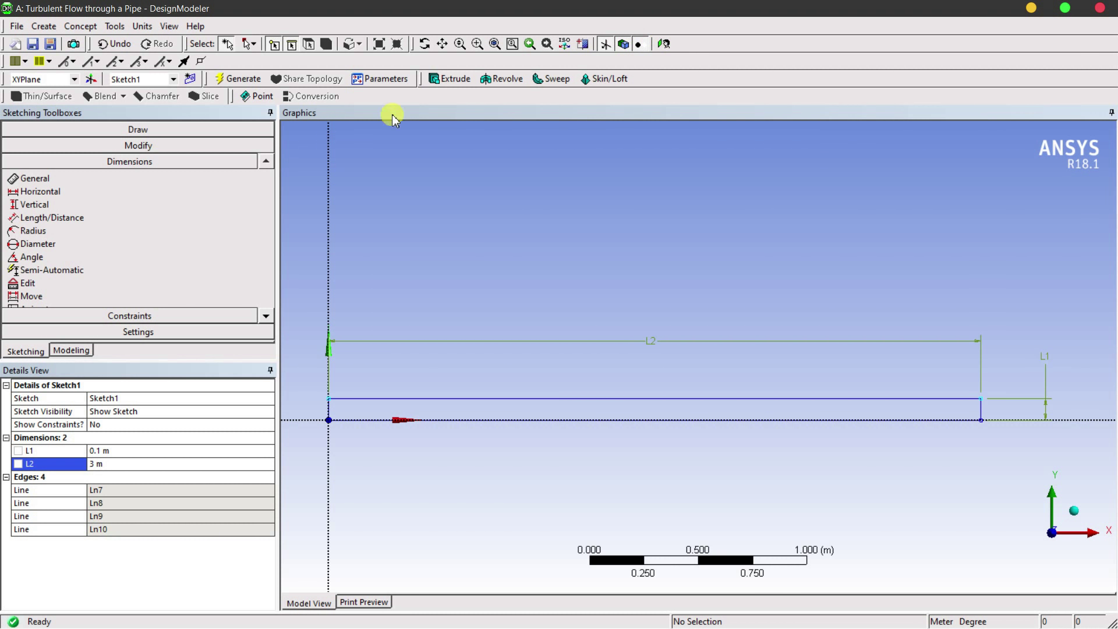
pyautogui.click(217, 79)
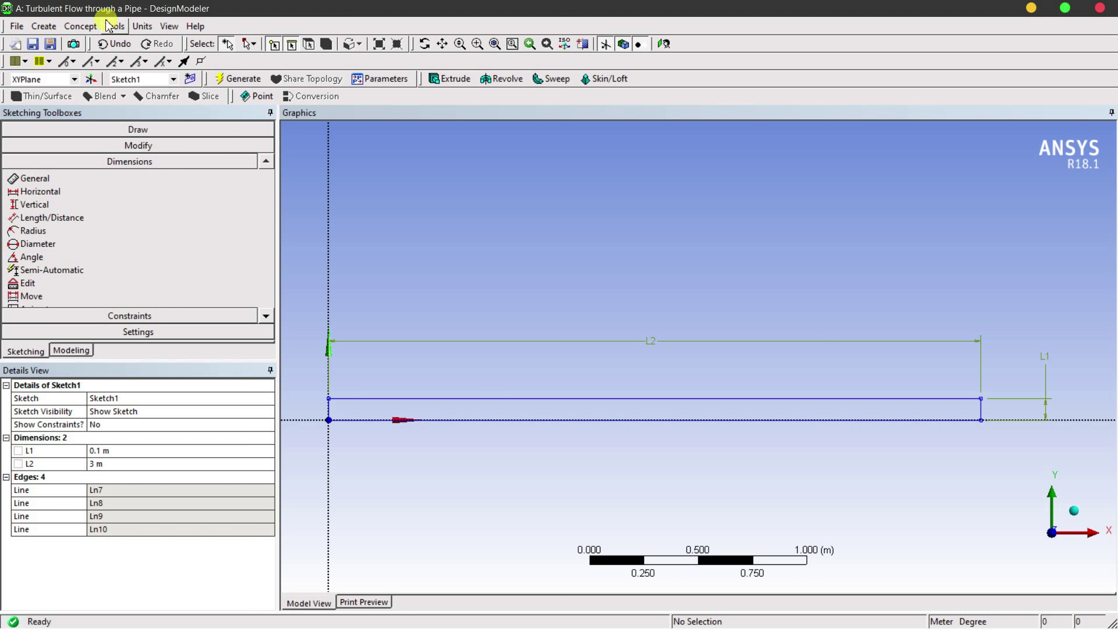
pyautogui.click(81, 26)
pyautogui.click(108, 131)
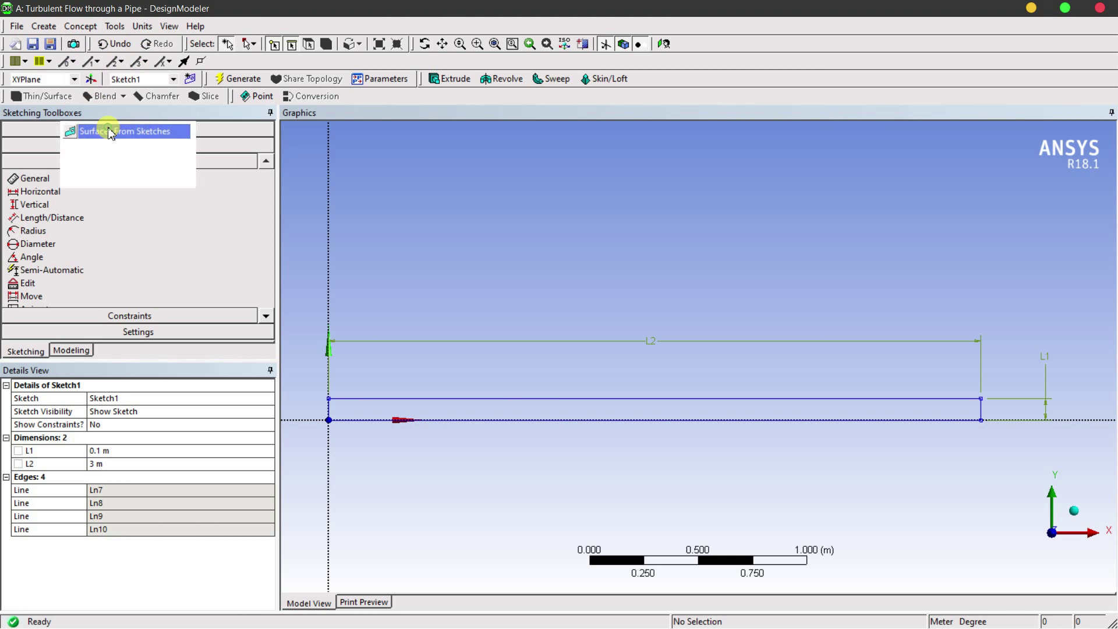
pyautogui.click(30, 140)
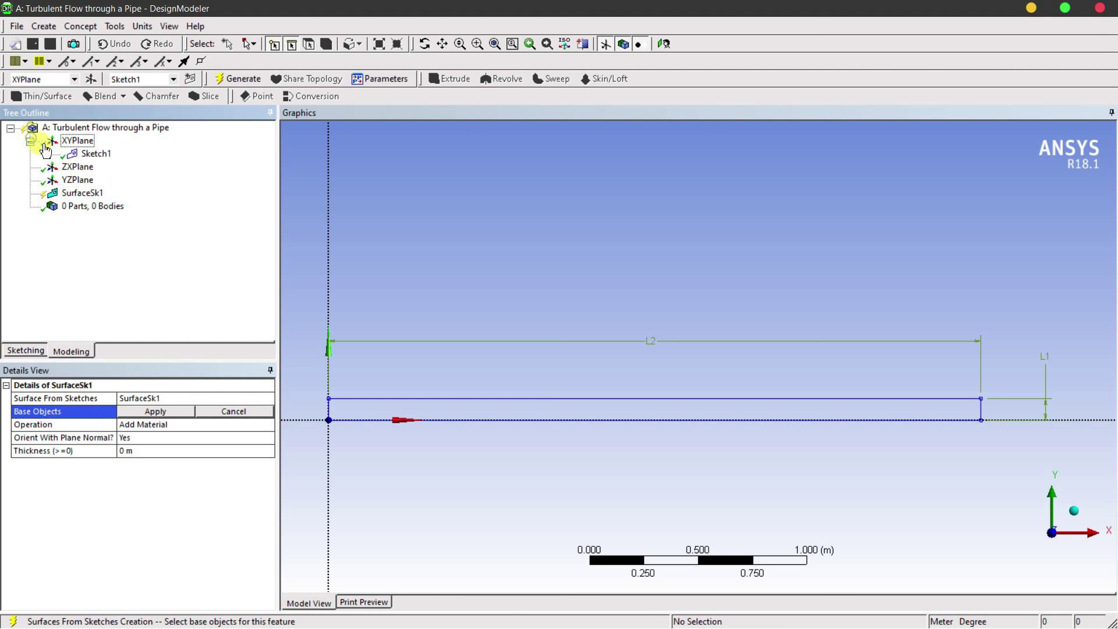
pyautogui.click(95, 153)
pyautogui.click(156, 411)
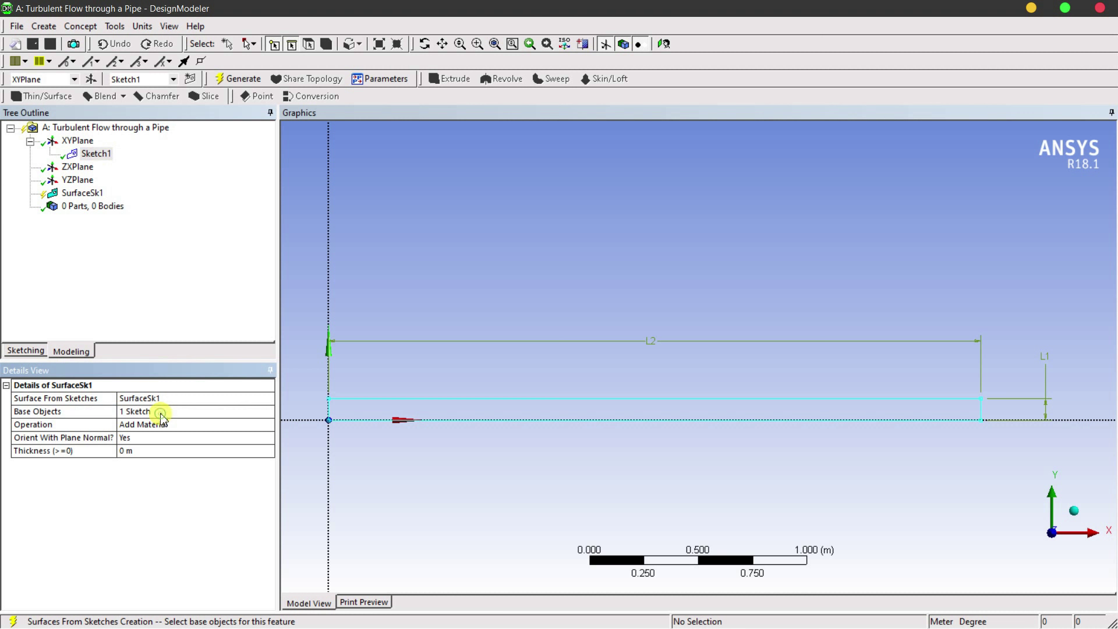
pyautogui.click(249, 87)
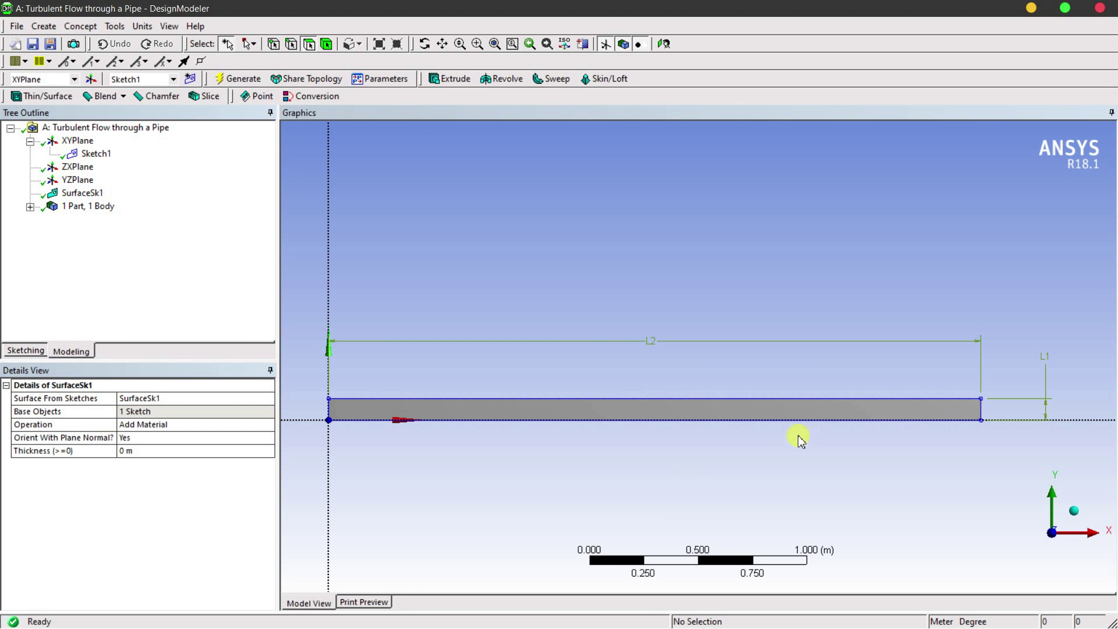
# Close DesignModeler and open the system's Mesh cell for editing in the Meshing application.
pyautogui.click(13, 26)
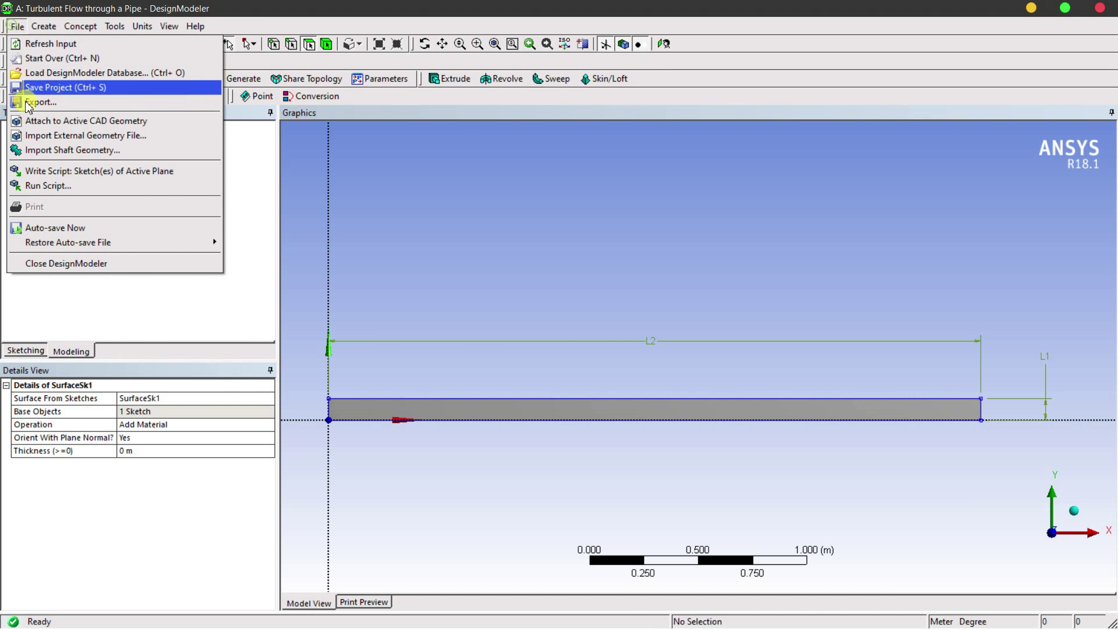
pyautogui.click(51, 267)
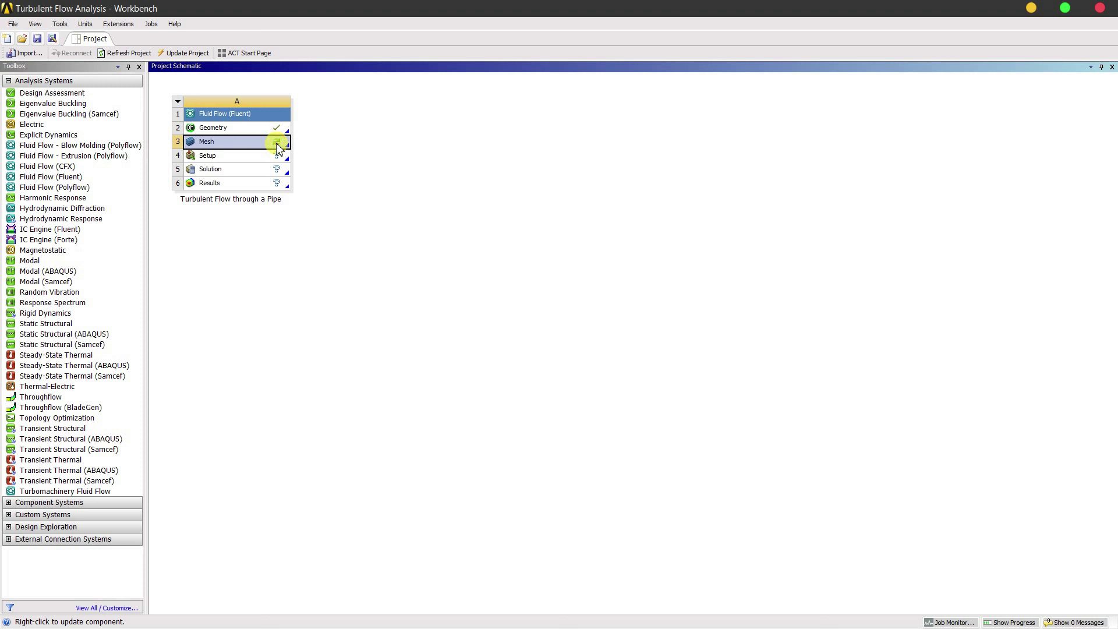
pyautogui.rightClick(277, 149)
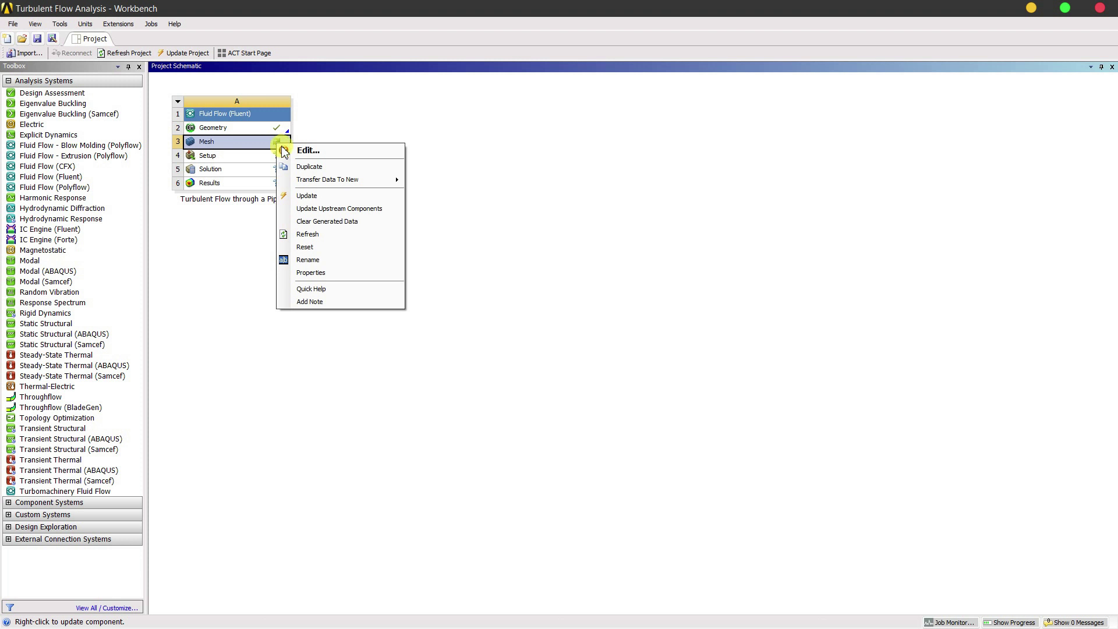
pyautogui.click(299, 151)
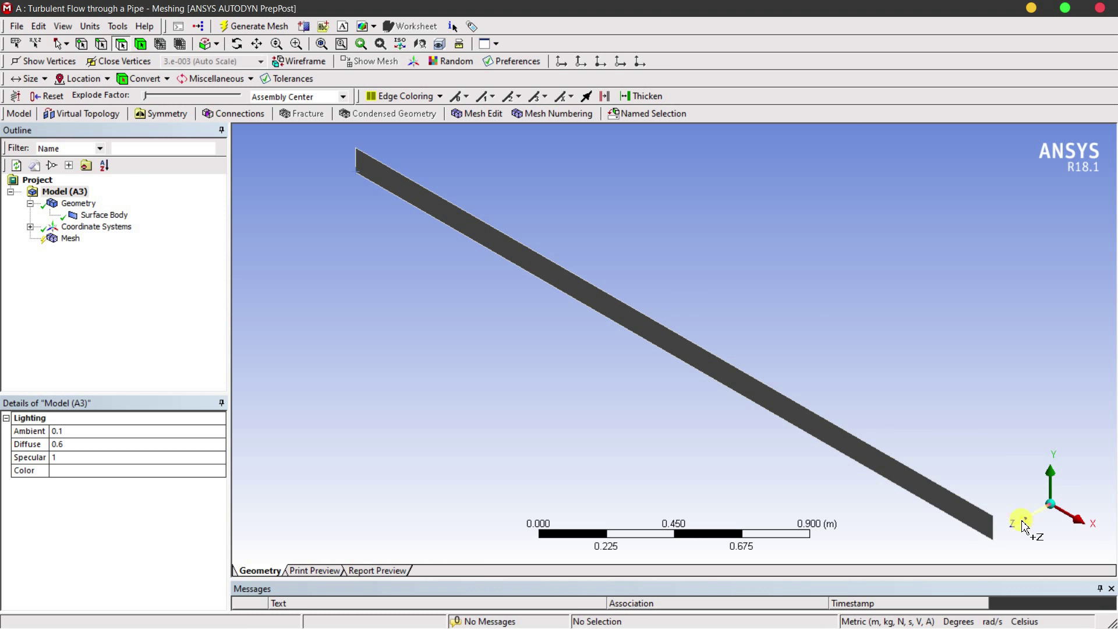
# Set the model's ambient lighting to 0.09.
pyautogui.click(1023, 519)
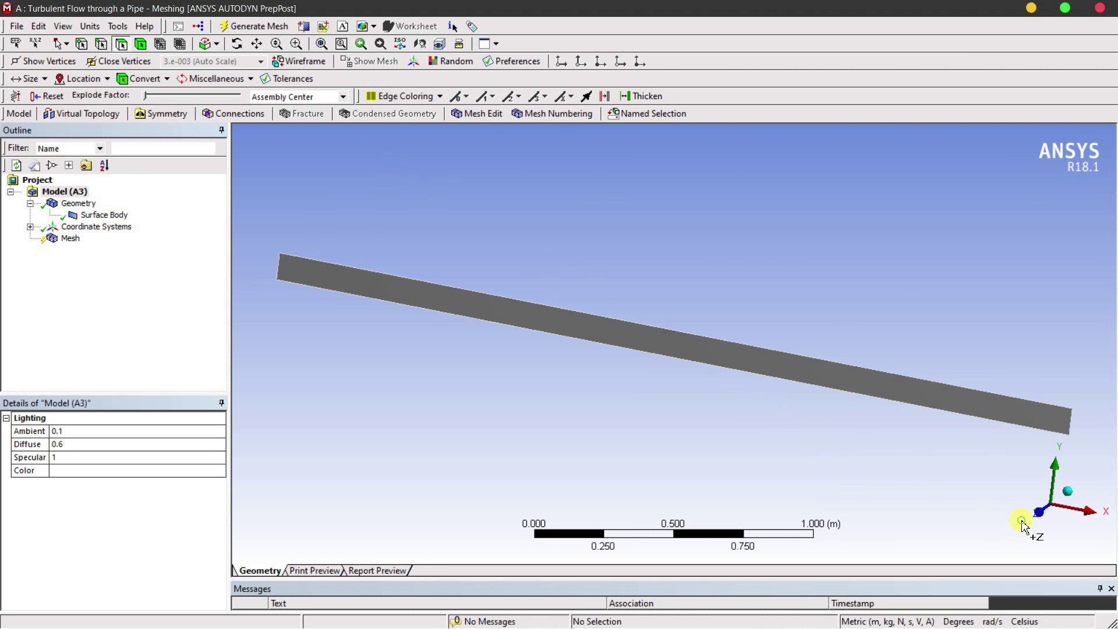
pyautogui.click(166, 434)
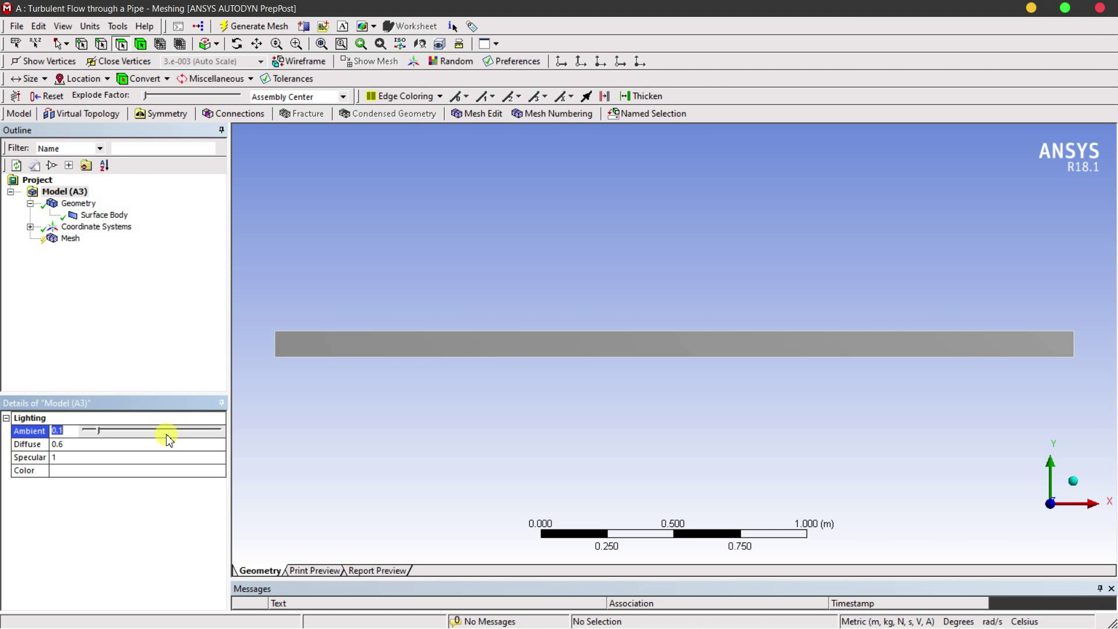
pyautogui.click(95, 431)
pyautogui.moveTo(88, 435)
pyautogui.mouseDown()
pyautogui.moveTo(226, 434)
pyautogui.moveTo(100, 436)
pyautogui.mouseUp()
pyautogui.click(140, 267)
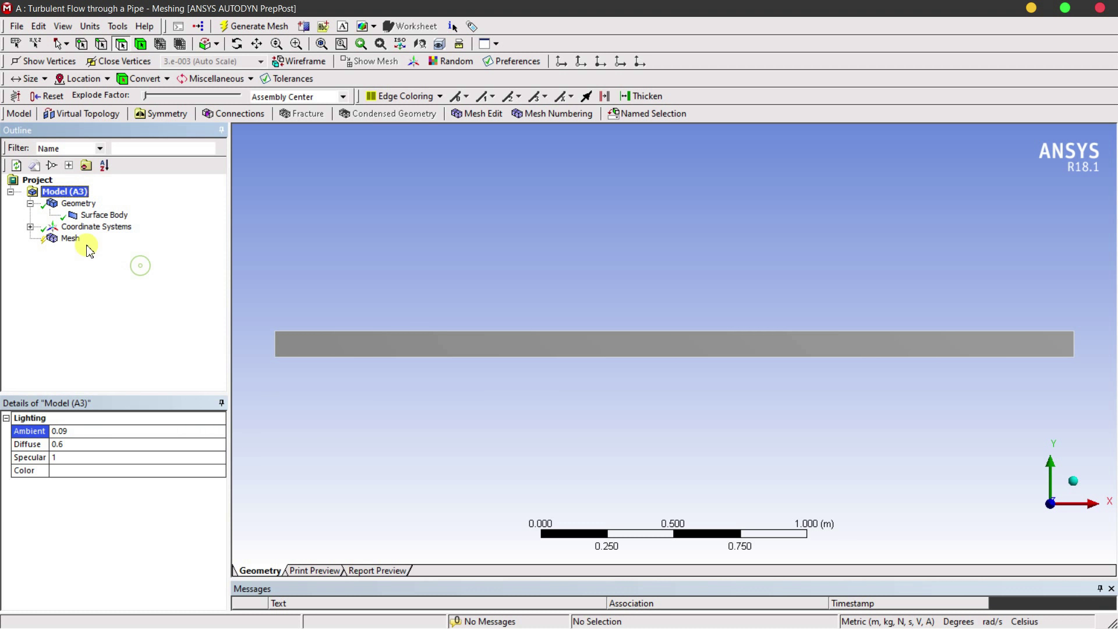
# Generate the mesh of the surface body with the default settings and show it on the model.
pyautogui.click(69, 240)
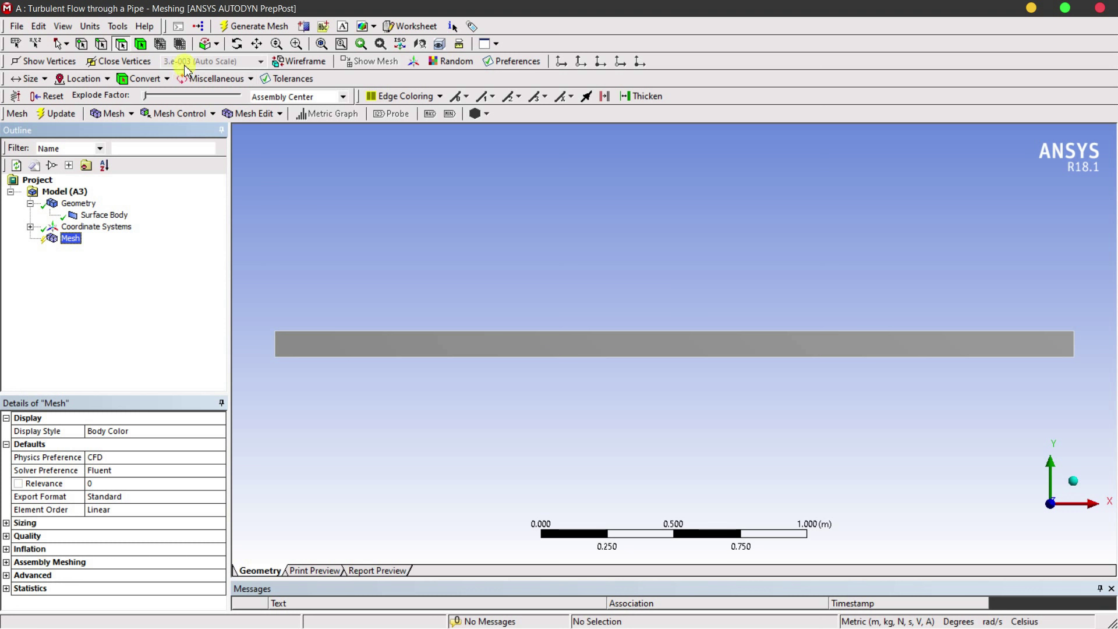
pyautogui.click(234, 28)
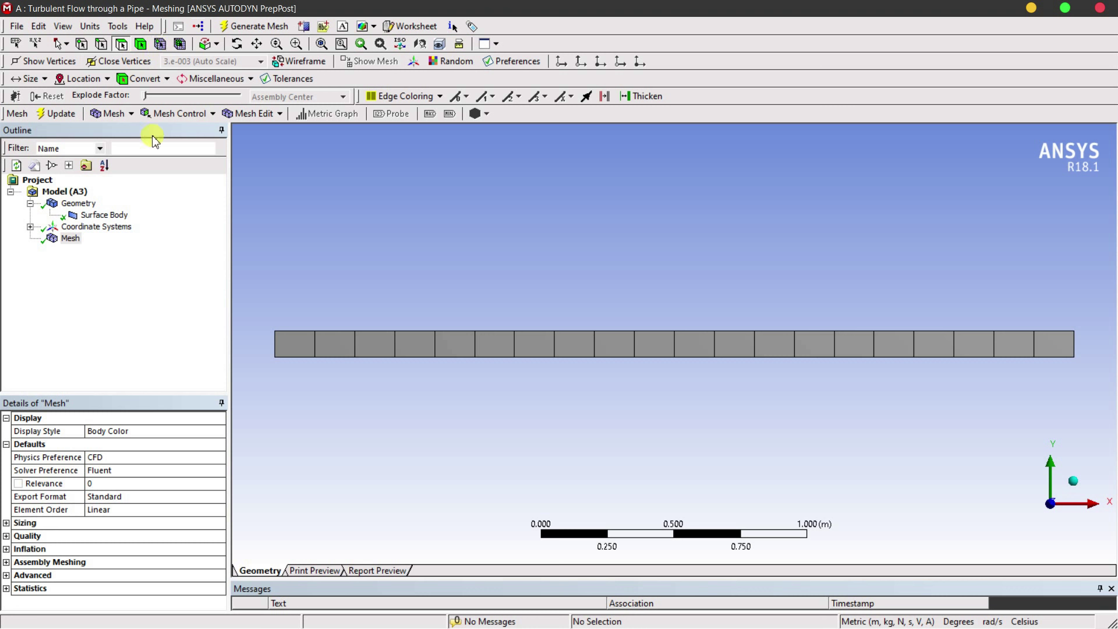
pyautogui.click(65, 240)
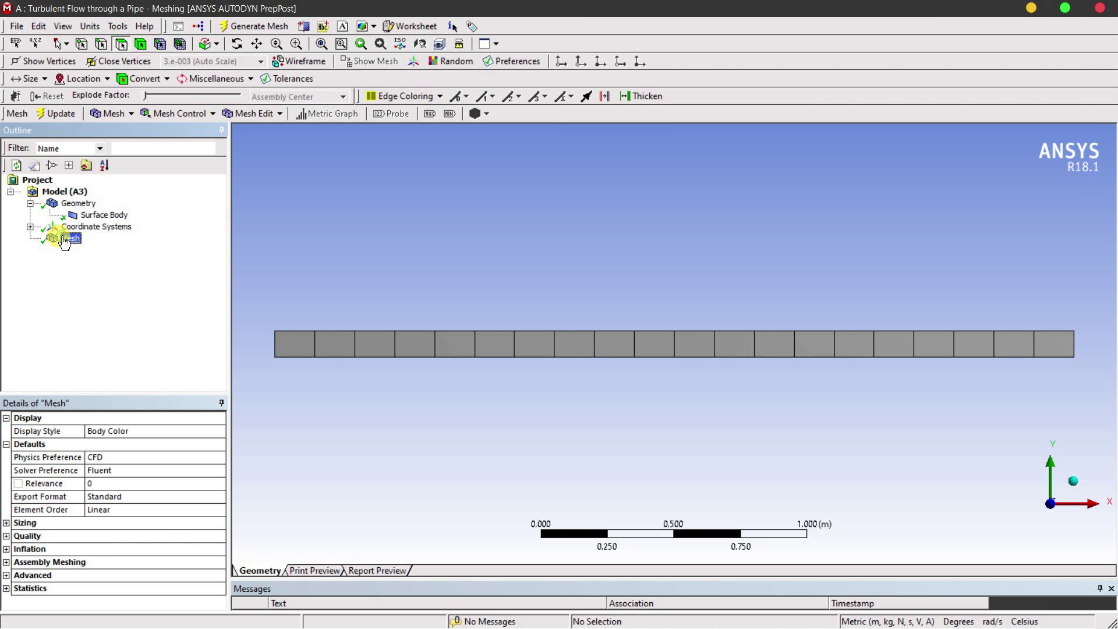
# Add a sizing control to the mesh and scope it to the two short vertical end edges of the surface.
pyautogui.click(180, 118)
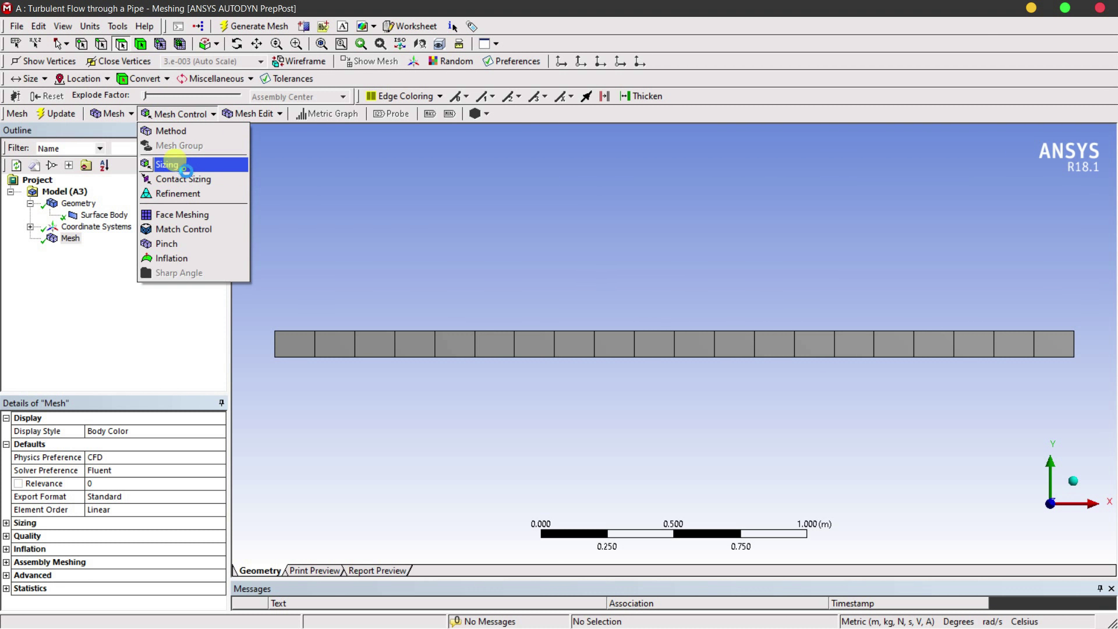
pyautogui.click(175, 164)
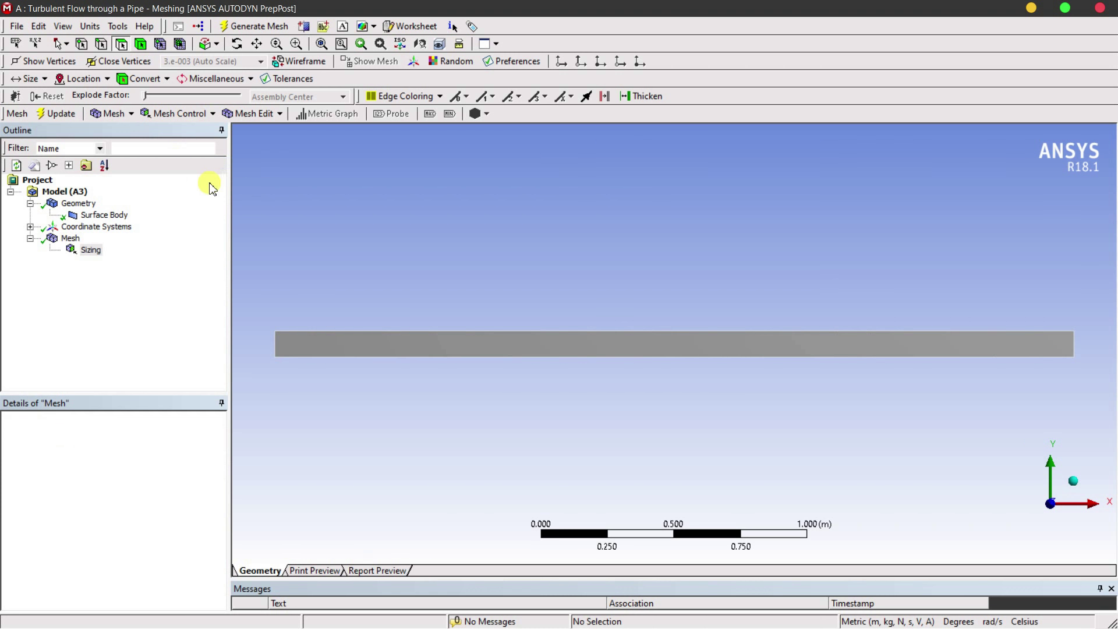
pyautogui.click(100, 44)
pyautogui.click(277, 349)
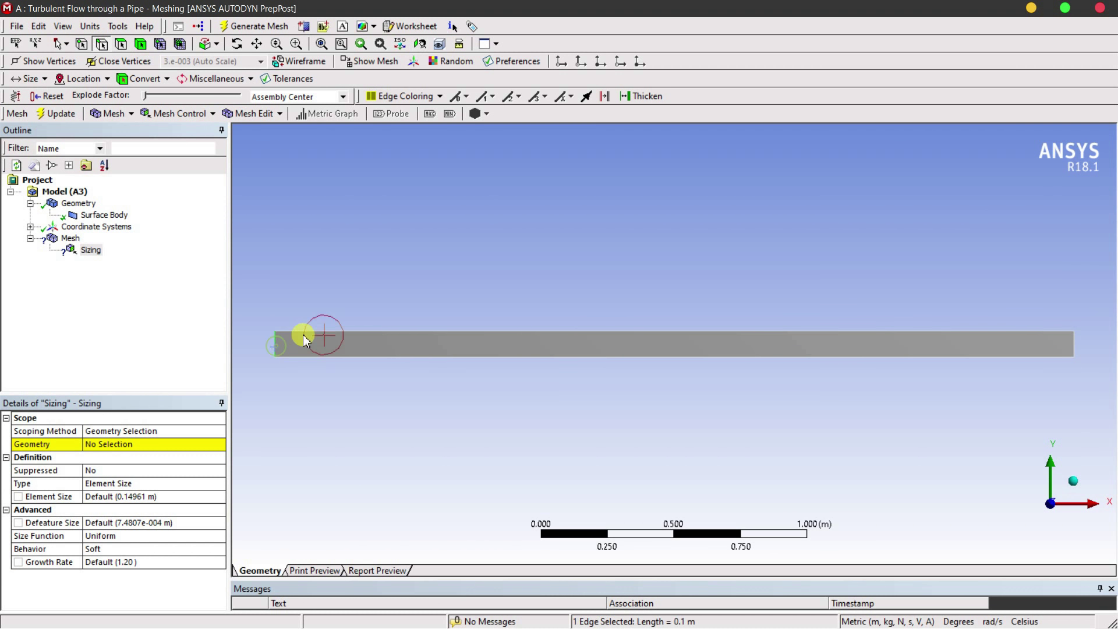
pyautogui.keyDown('ctrl'); pyautogui.click(1077, 348); pyautogui.keyUp('ctrl')
pyautogui.click(107, 444)
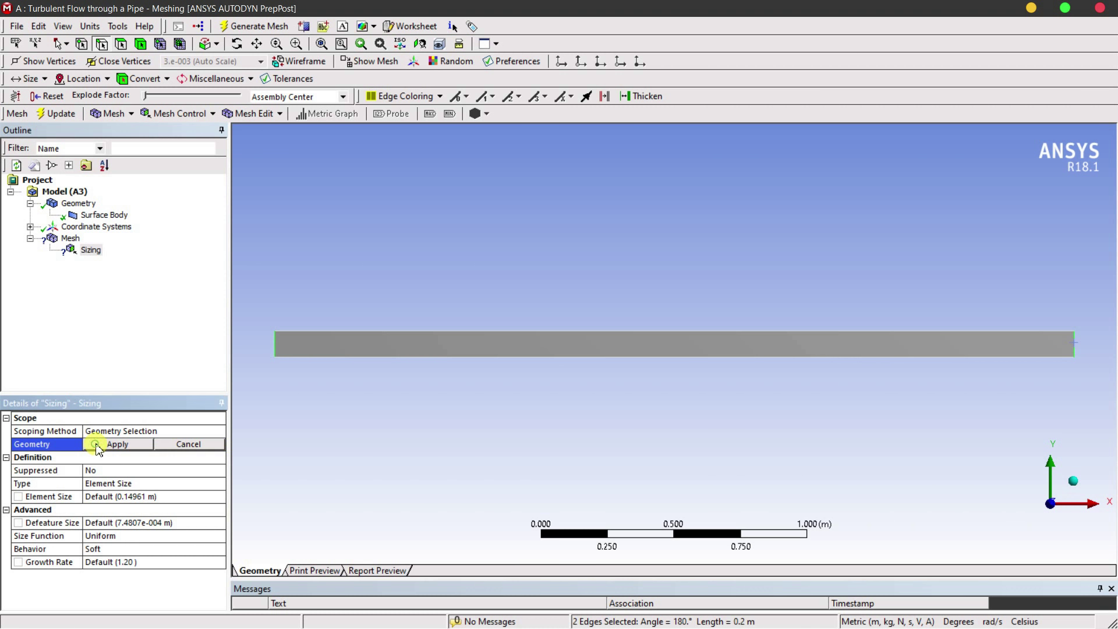
pyautogui.click(111, 443)
# Define the end-edge sizing by Number of Divisions and set it to 10 divisions.
pyautogui.click(221, 483)
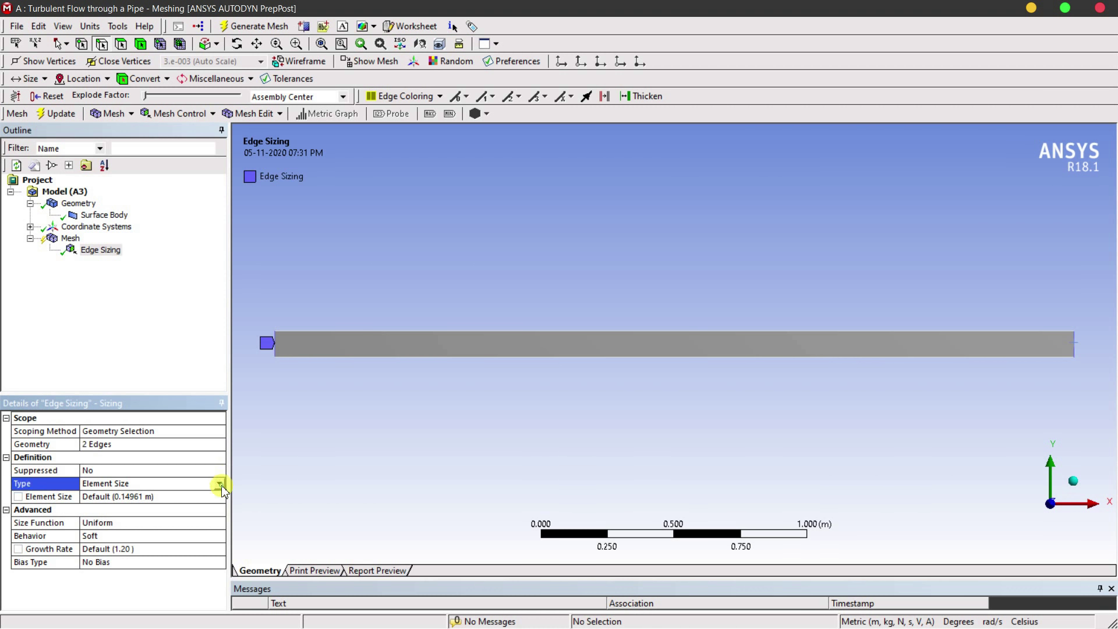
pyautogui.click(219, 484)
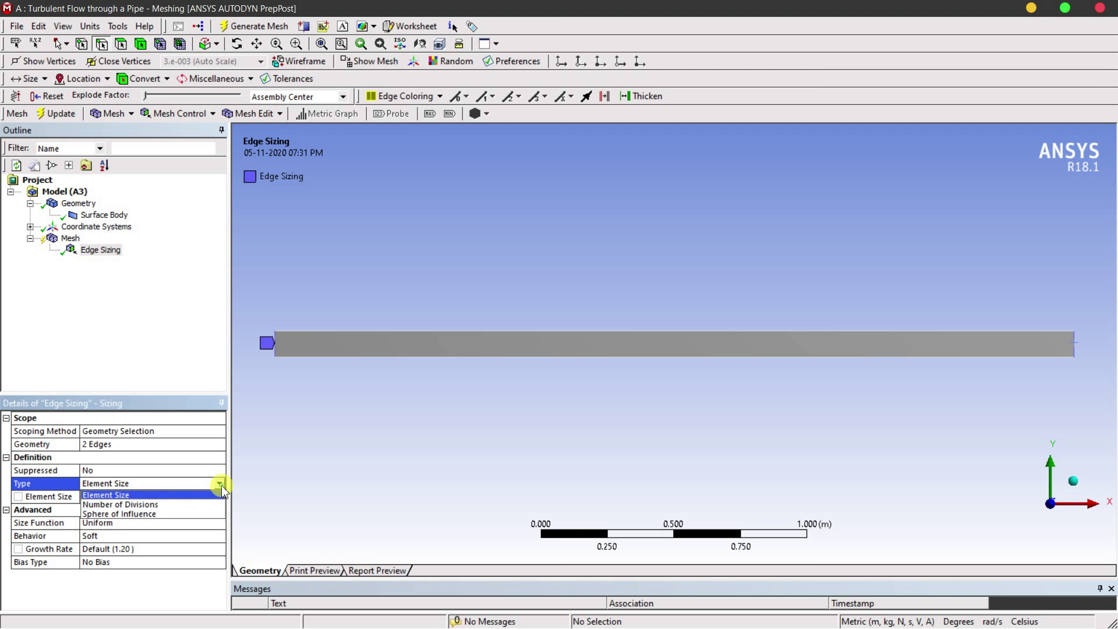
pyautogui.click(178, 505)
pyautogui.click(120, 496)
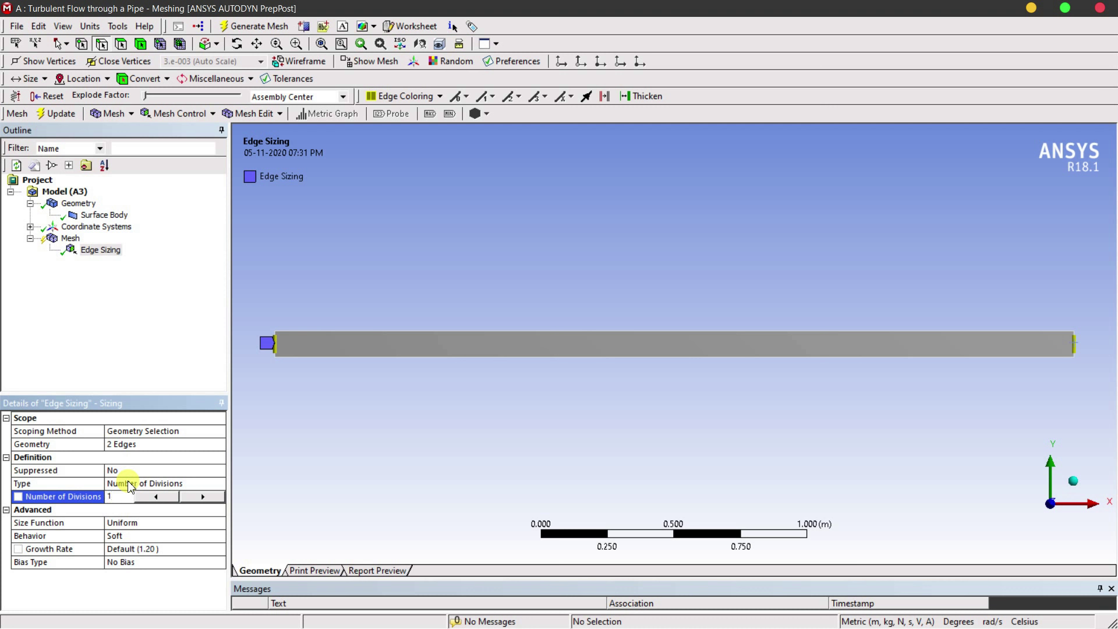
pyautogui.write('10')
pyautogui.press('Return')
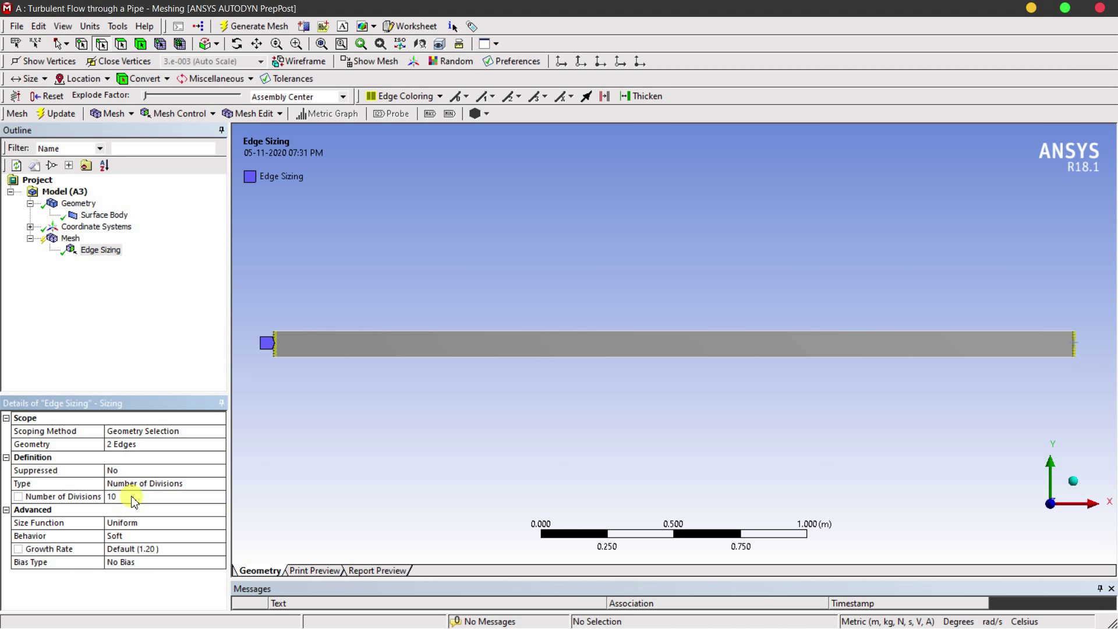
# Add a second sizing control to the mesh and scope it to the two long horizontal edges of the surface.
pyautogui.click(57, 239)
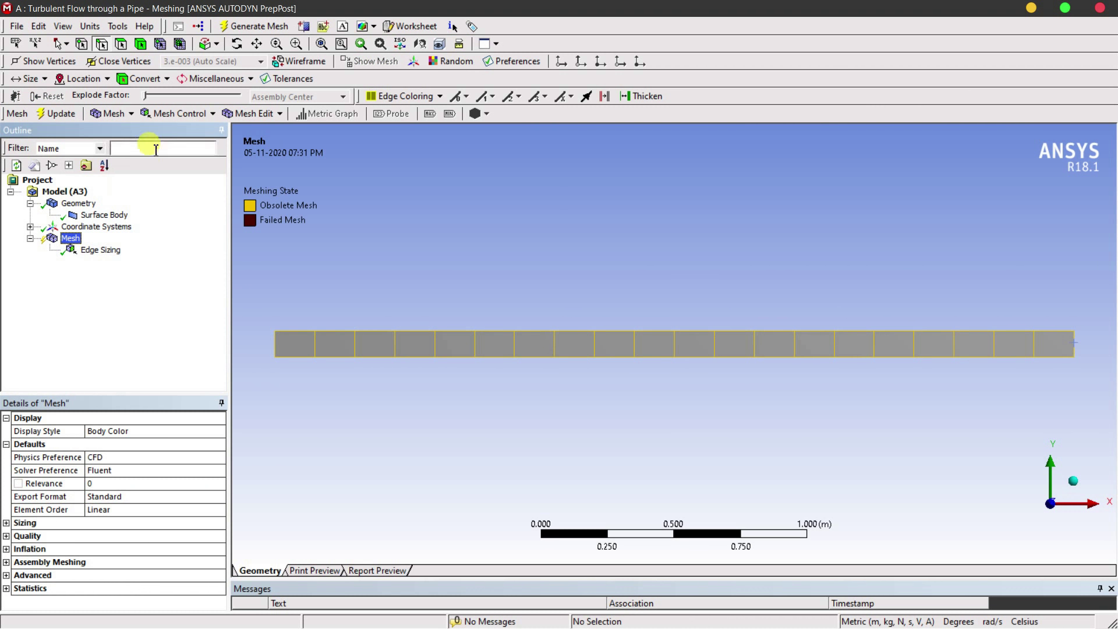
pyautogui.click(174, 114)
pyautogui.click(168, 164)
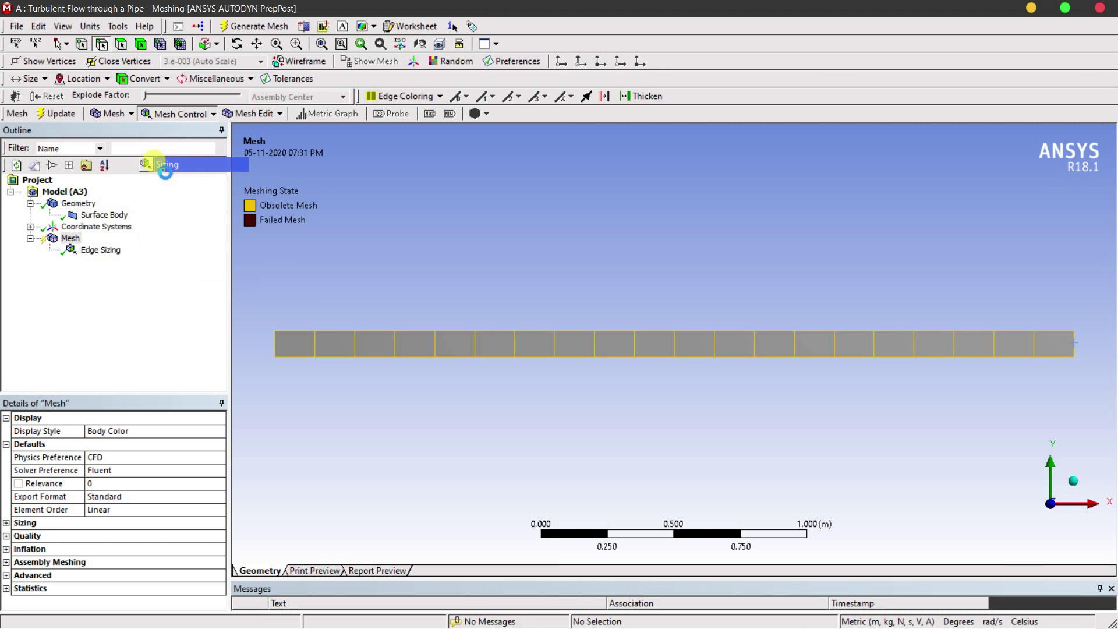
pyautogui.click(437, 332)
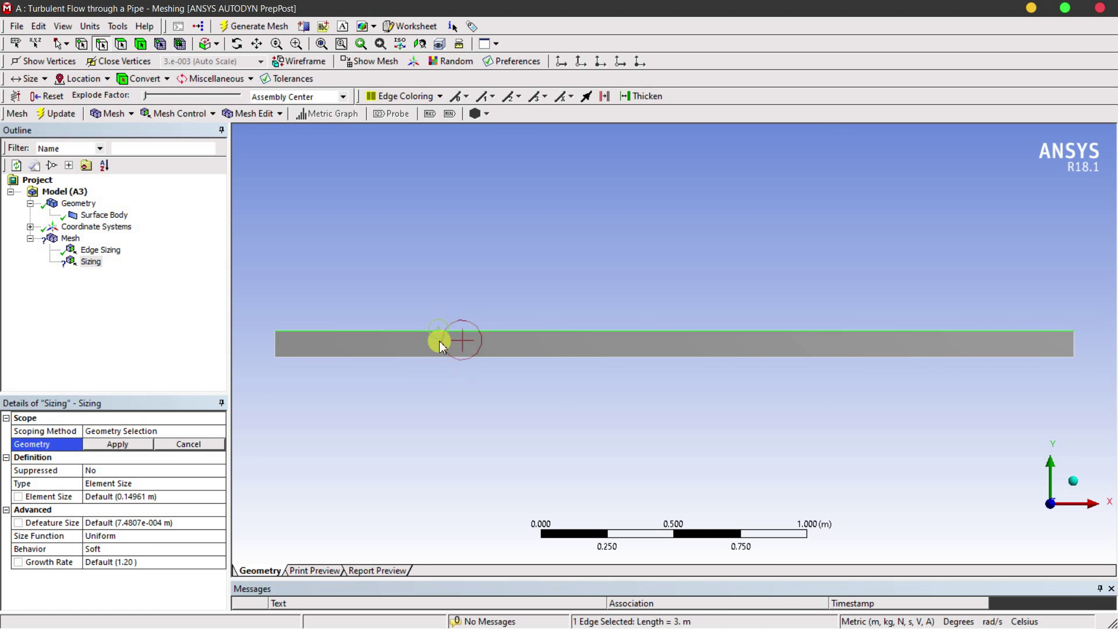
pyautogui.keyDown('ctrl'); pyautogui.click(439, 356); pyautogui.keyUp('ctrl')
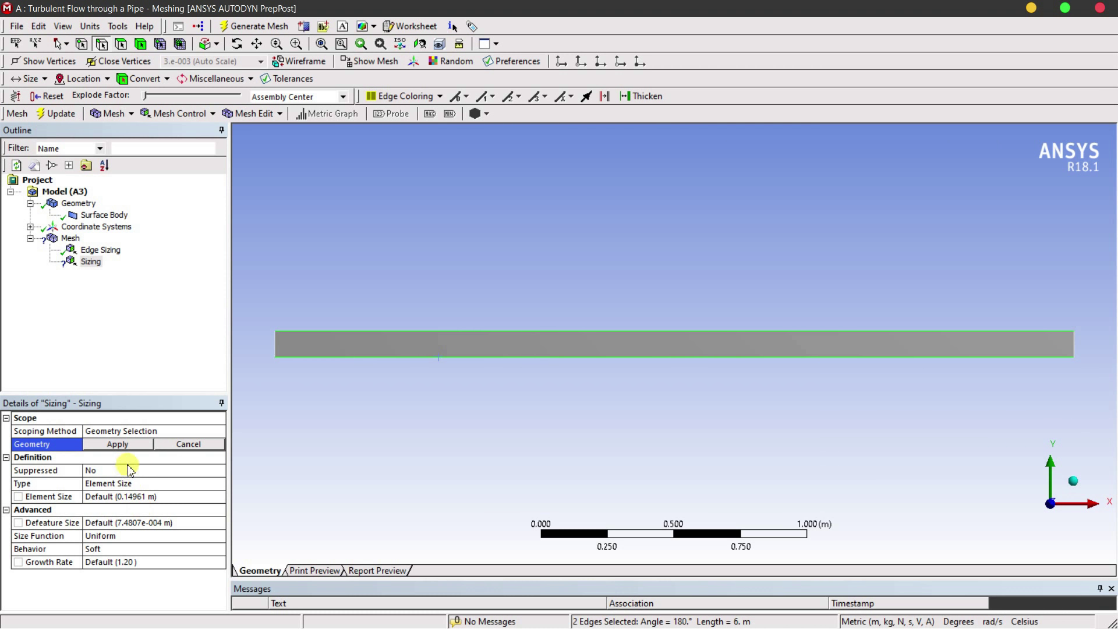
pyautogui.click(118, 444)
# Define the long-edge sizing by Number of Divisions and set it to 300 divisions.
pyautogui.click(222, 483)
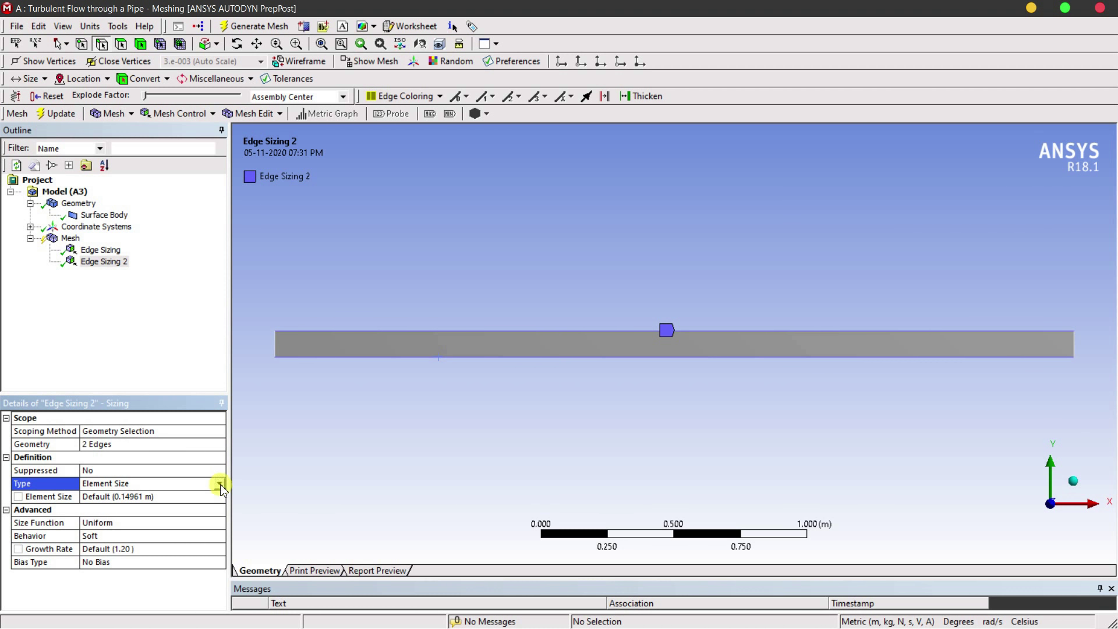
pyautogui.click(221, 484)
pyautogui.click(153, 502)
pyautogui.click(135, 497)
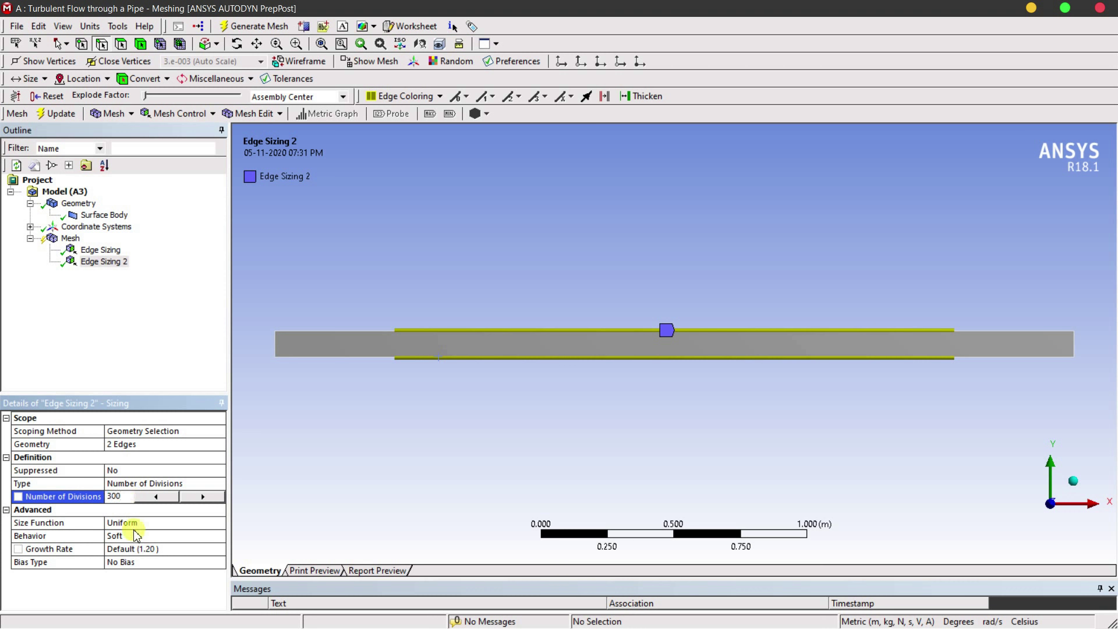
pyautogui.press('Return')
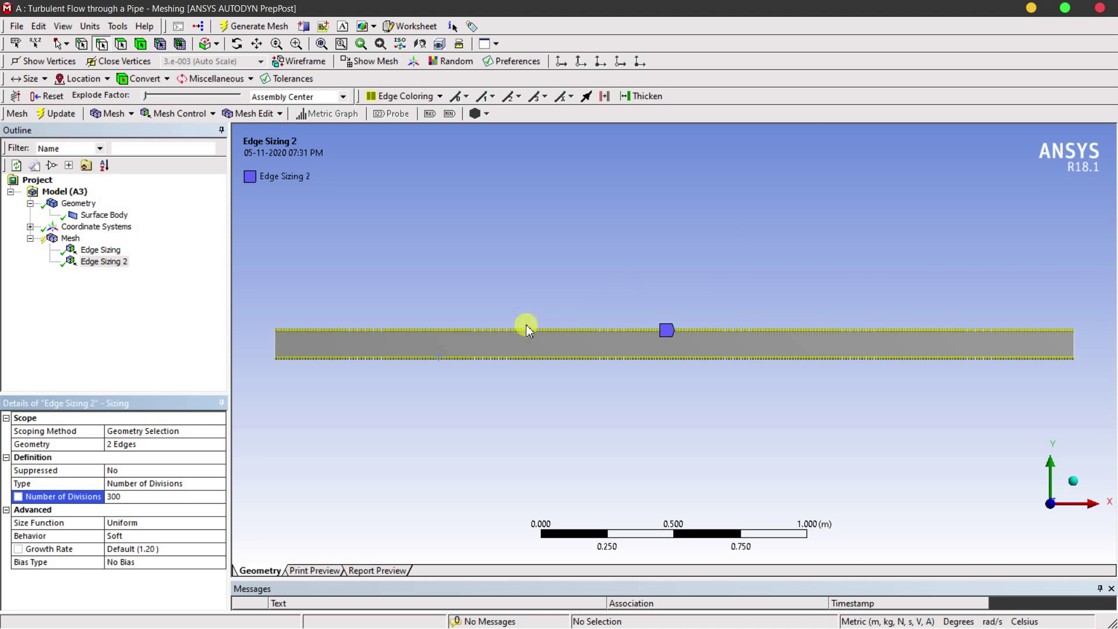
# Generate the mesh with both edge sizings applied and inspect the resulting elements along the pipe.
pyautogui.click(249, 27)
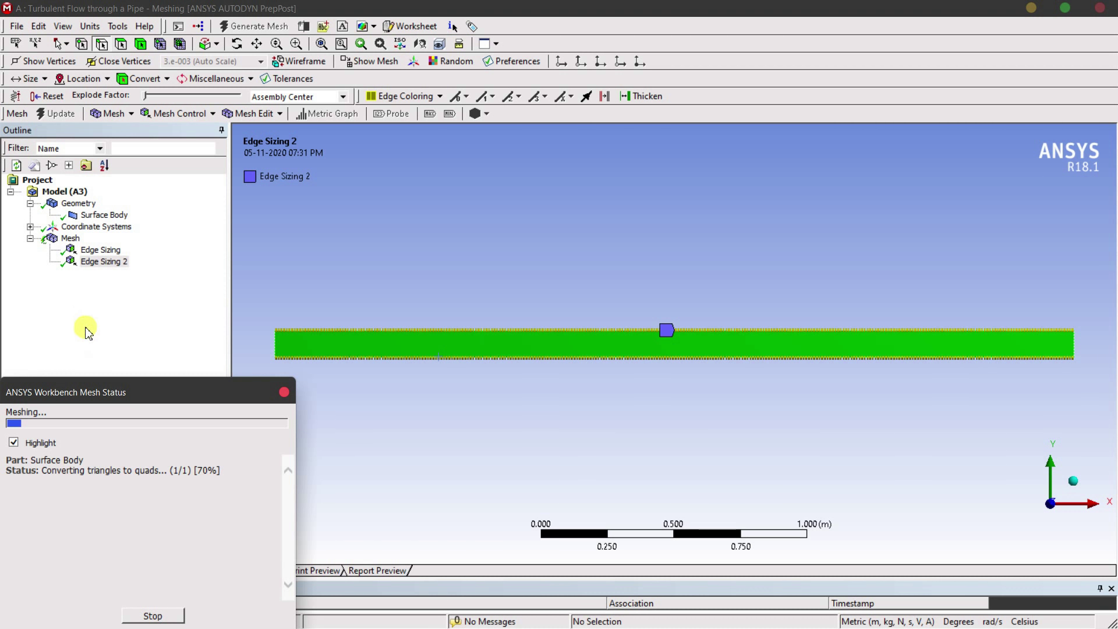
pyautogui.click(69, 238)
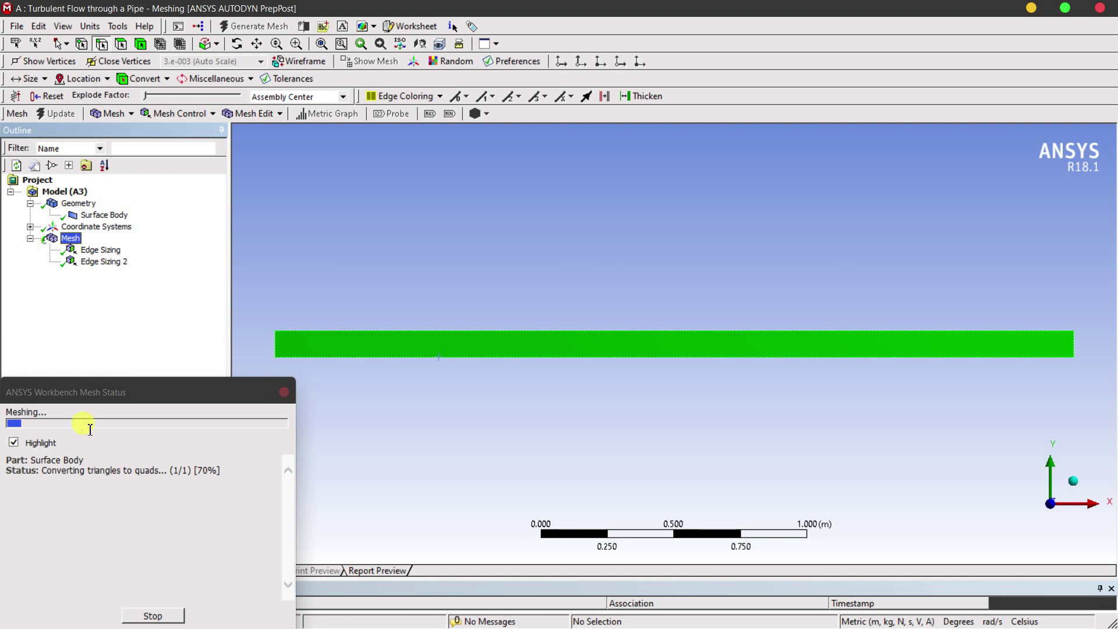
pyautogui.click(102, 262)
pyautogui.click(98, 250)
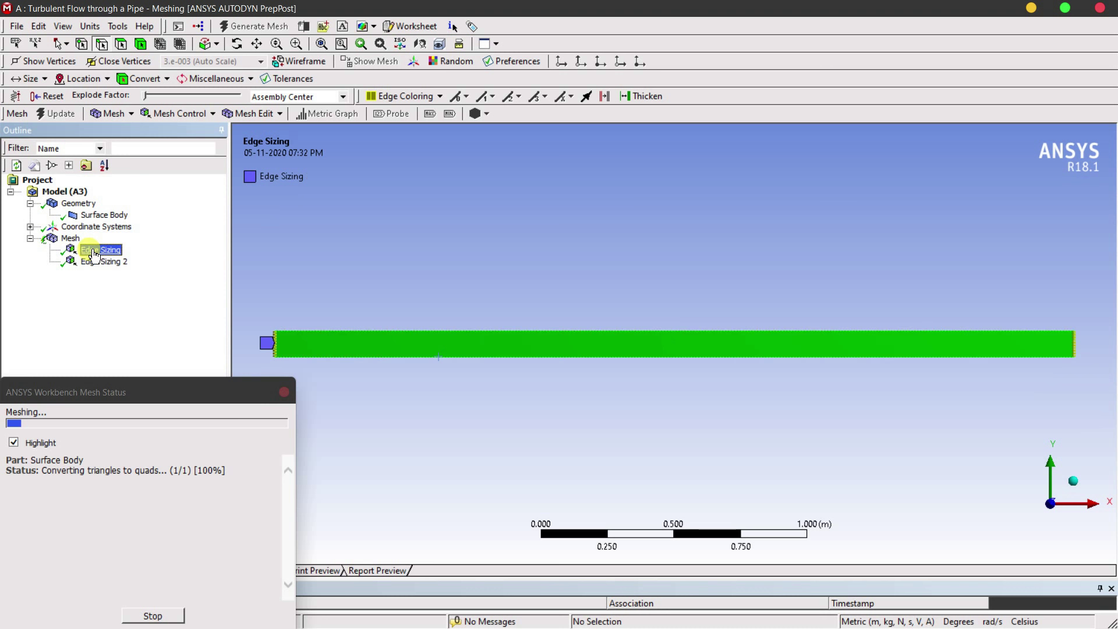
pyautogui.click(70, 239)
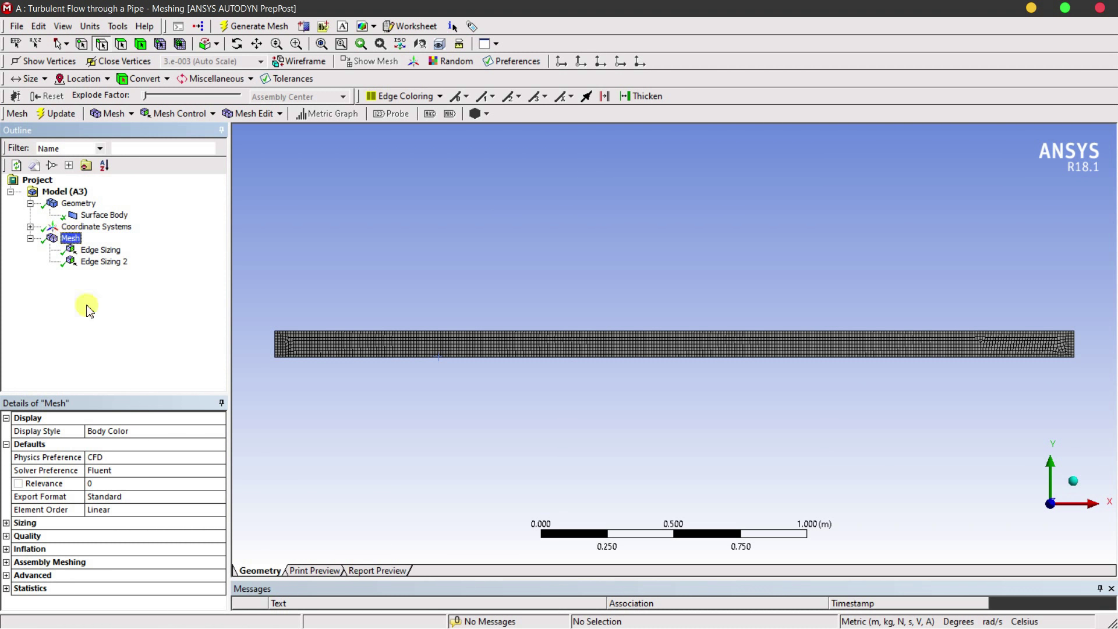
pyautogui.scroll(-2, 301, 351)
pyautogui.scroll(6, 382, 340)
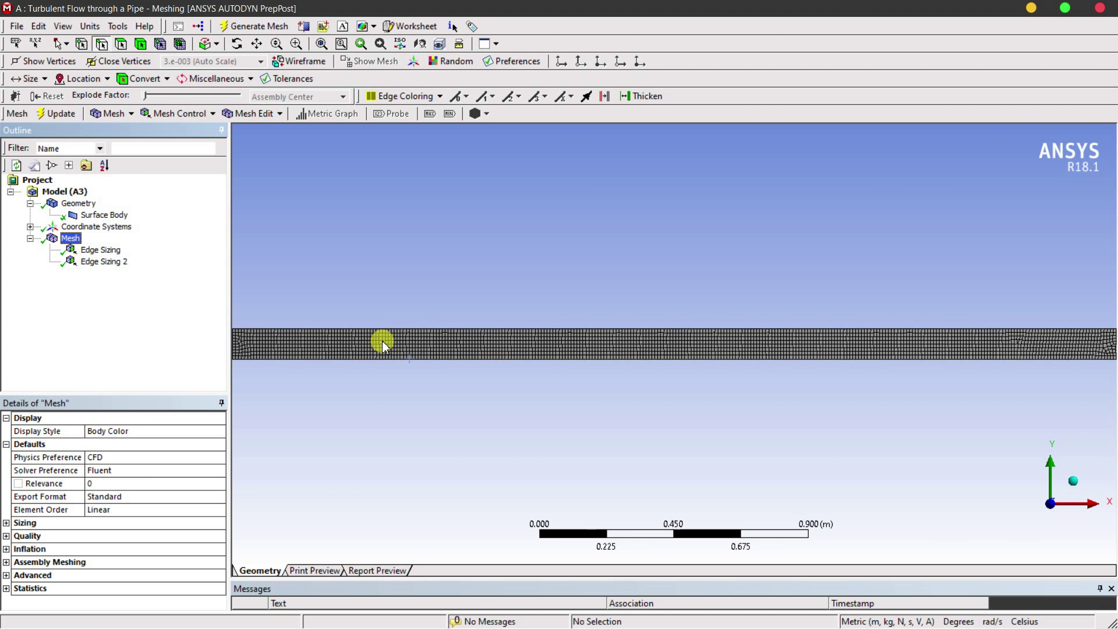
pyautogui.scroll(-2, 274, 382)
pyautogui.scroll(-2, 275, 380)
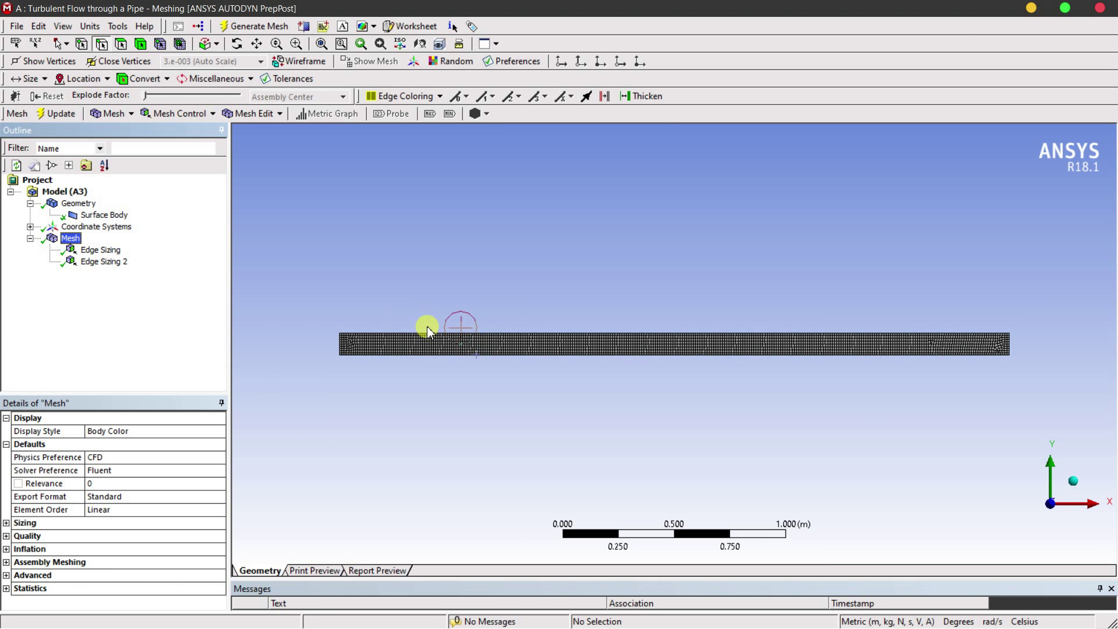
# Add a Face Meshing control with mapped quadrilaterals and scope it to the pipe's surface face.
pyautogui.click(166, 114)
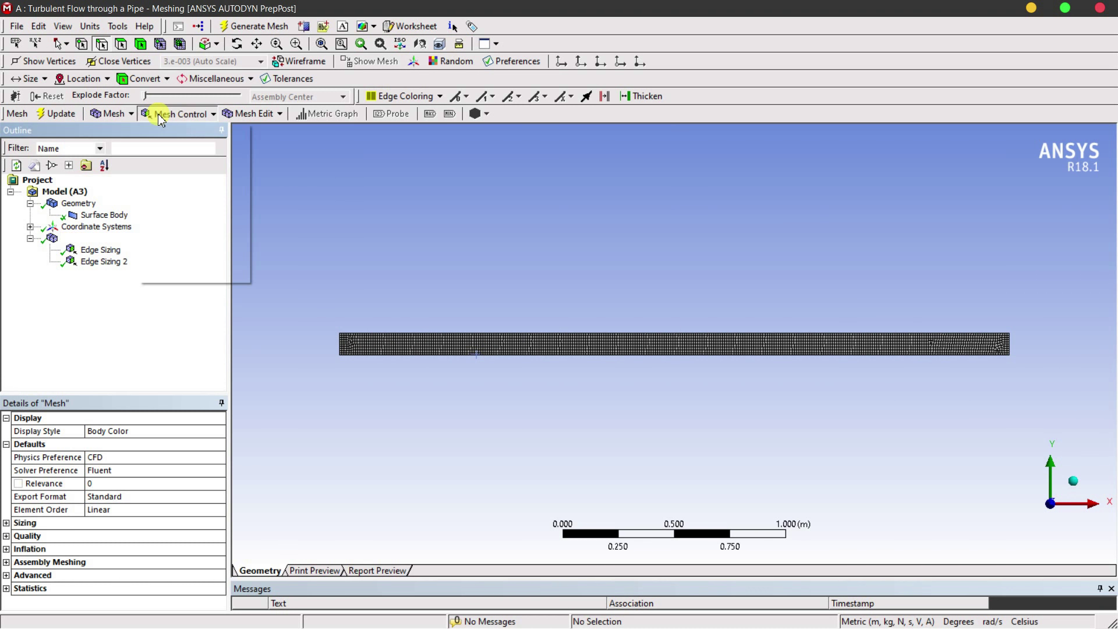
pyautogui.click(182, 214)
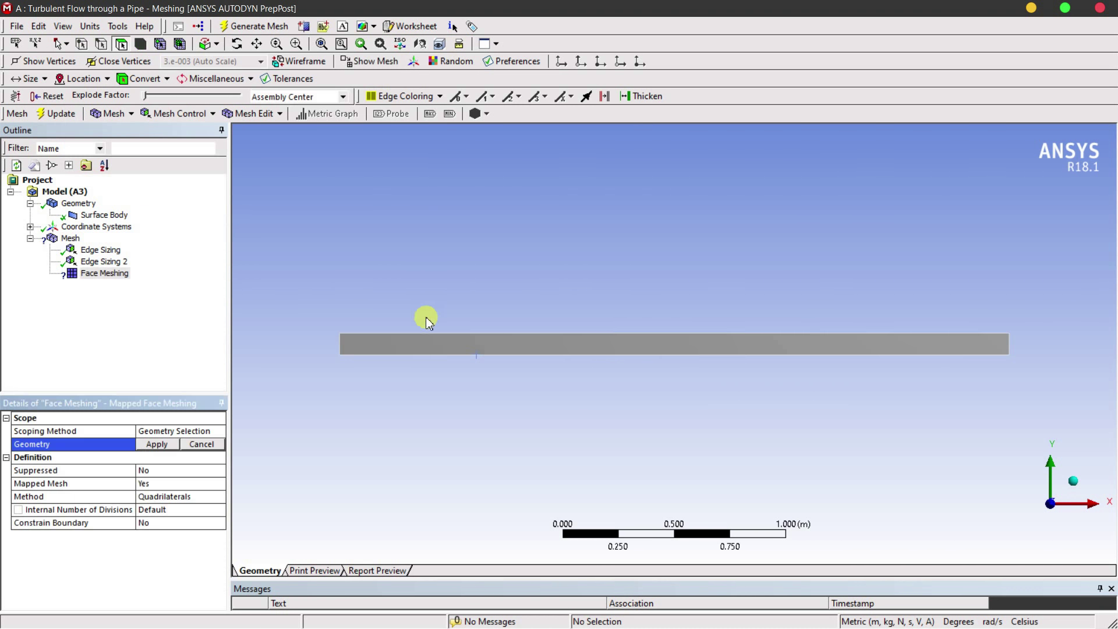
pyautogui.click(449, 348)
pyautogui.click(159, 445)
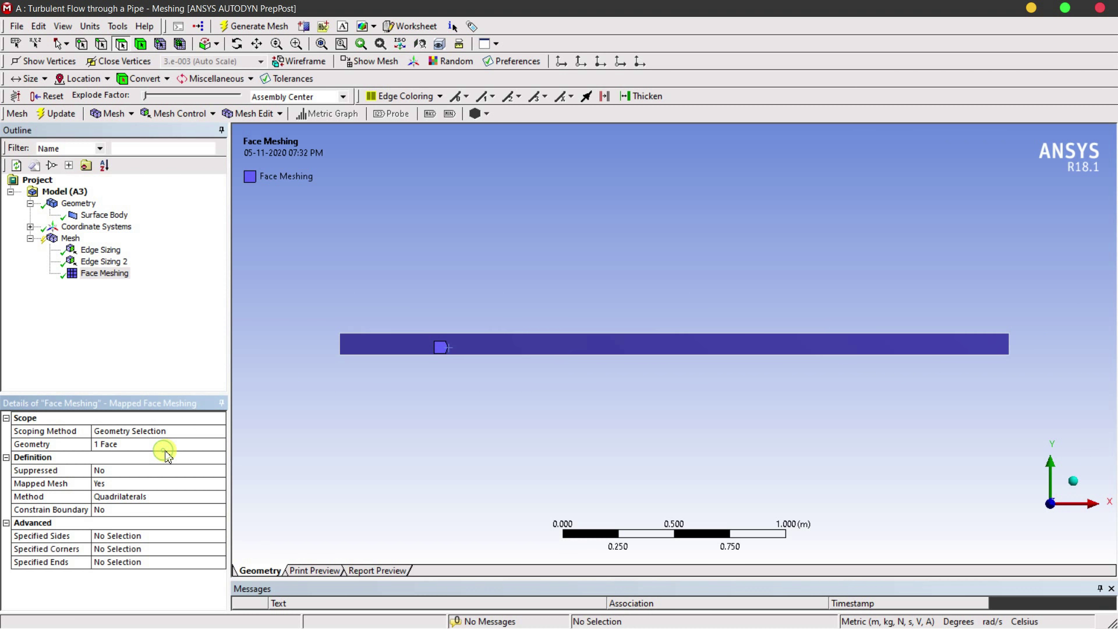
# Update the mesh with the face meshing control and inspect the mapped elements along the pipe.
pyautogui.click(46, 113)
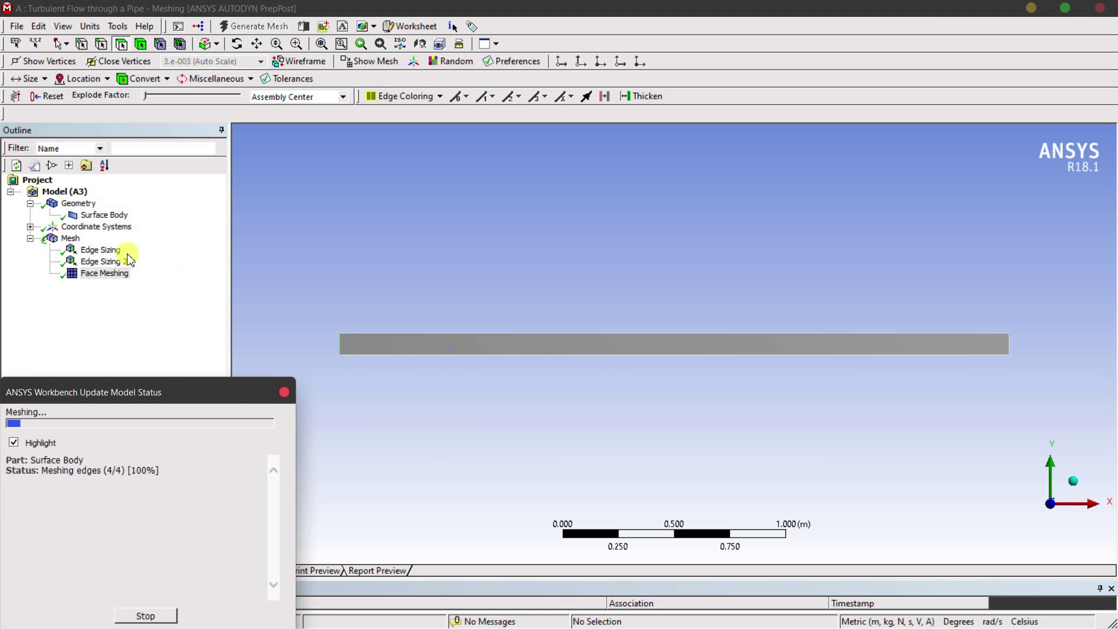
pyautogui.click(64, 239)
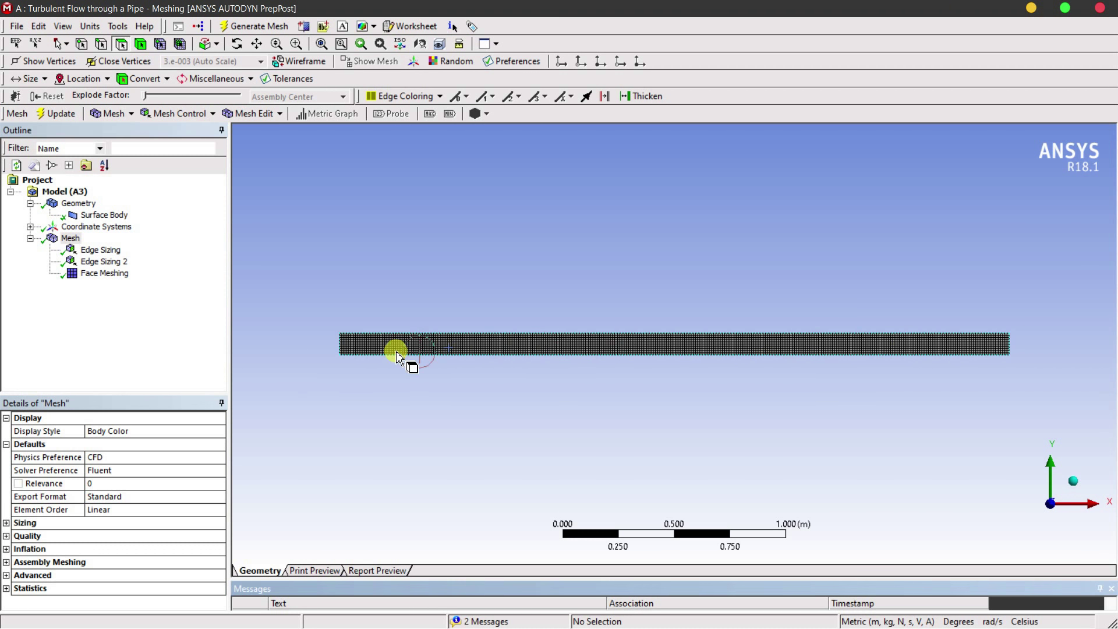
pyautogui.scroll(-2, 404, 355)
pyautogui.scroll(8, 511, 363)
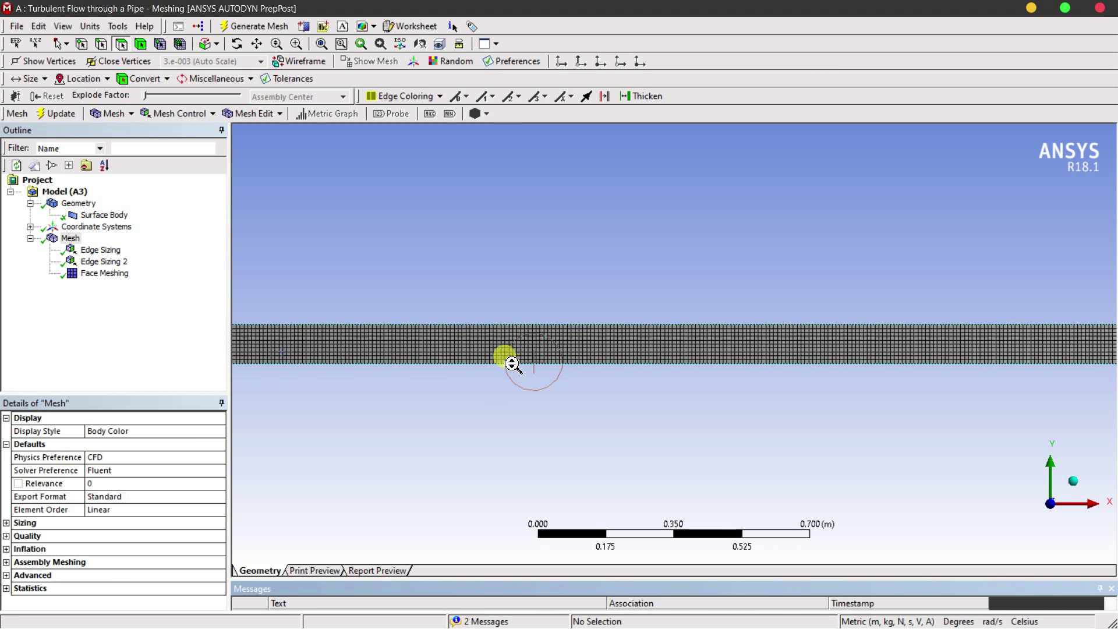
pyautogui.scroll(-8, 511, 362)
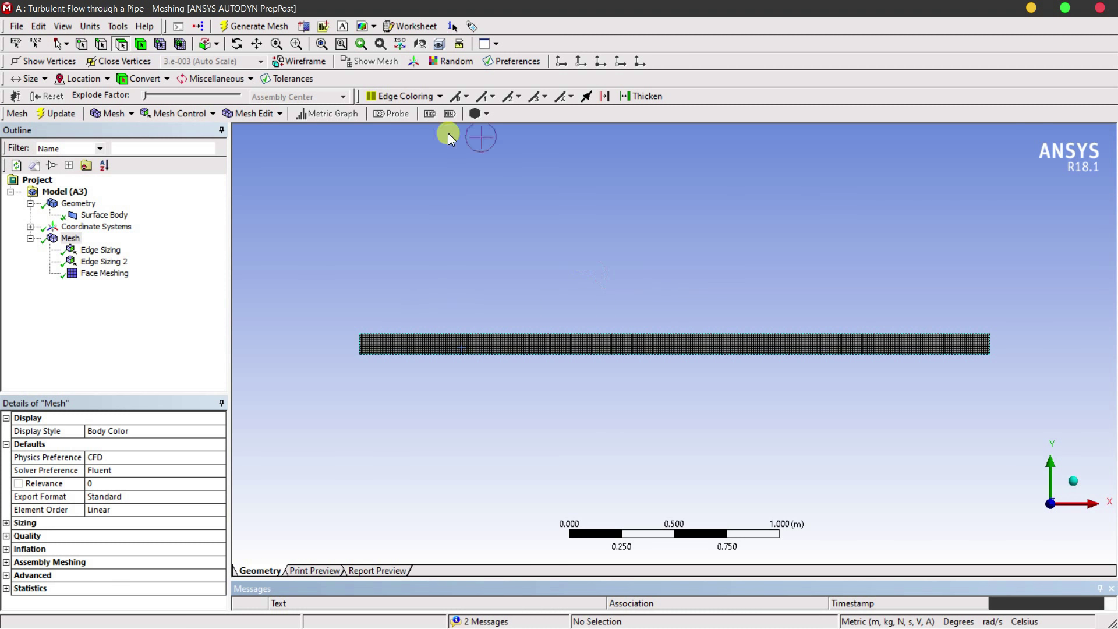
# Create a named selection for the inlet from the short edge at the pipe's left end.
pyautogui.click(102, 45)
pyautogui.scroll(-2, 333, 356)
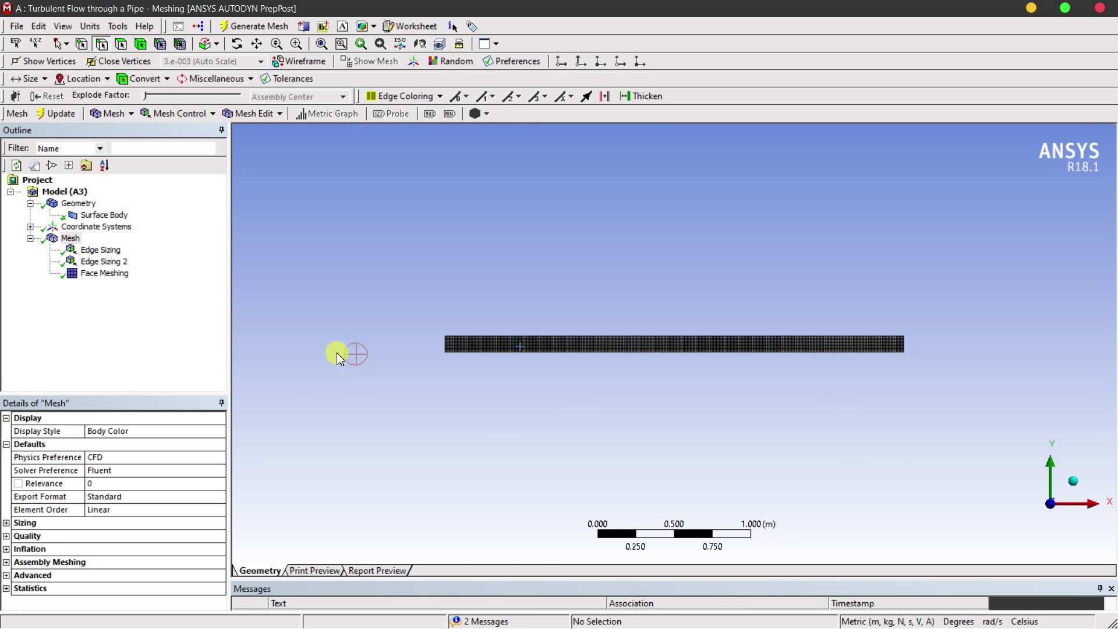
pyautogui.scroll(3, 408, 353)
pyautogui.scroll(2, 295, 344)
pyautogui.scroll(-2, 294, 343)
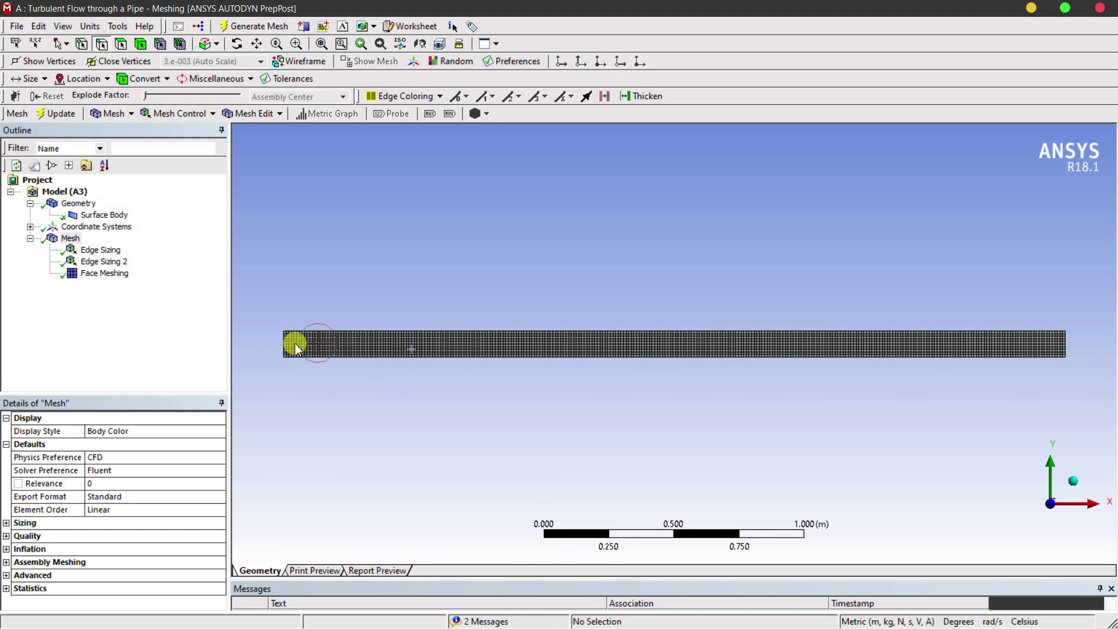
pyautogui.click(285, 345)
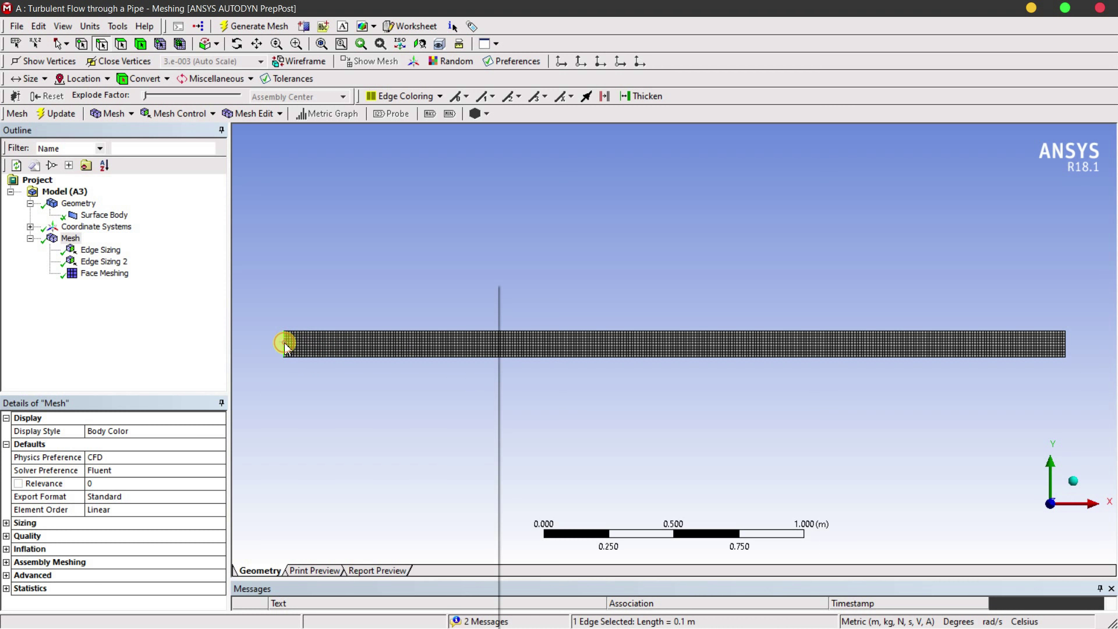
pyautogui.rightClick(286, 344)
pyautogui.click(325, 593)
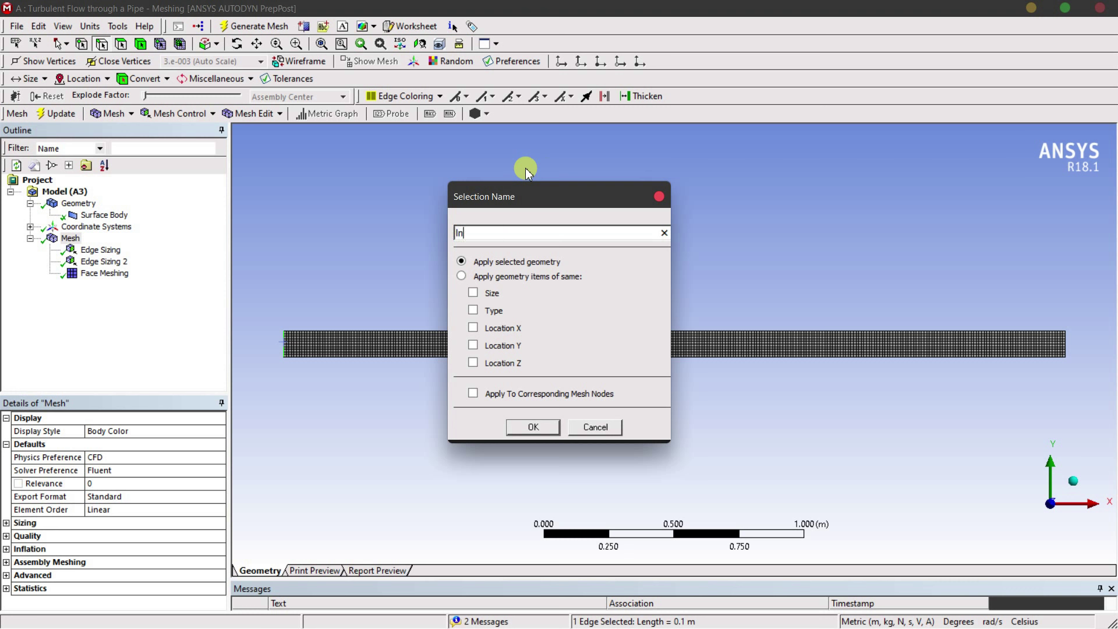
pyautogui.press('Return')
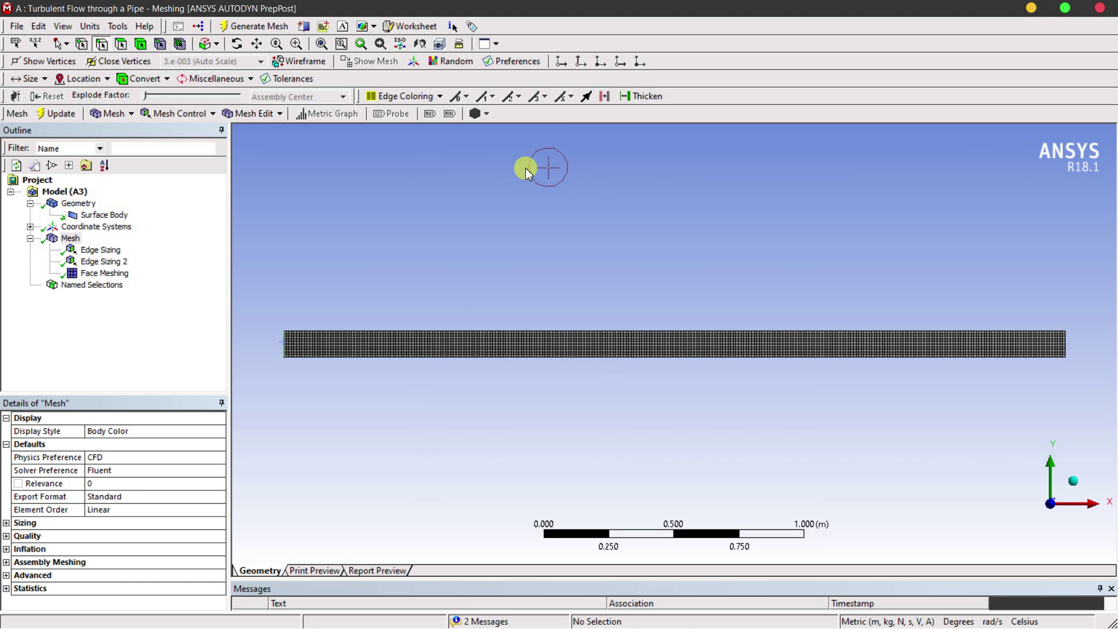
# Create a named selection called Outlet from the short edge at the pipe's right end.
pyautogui.click(1067, 348)
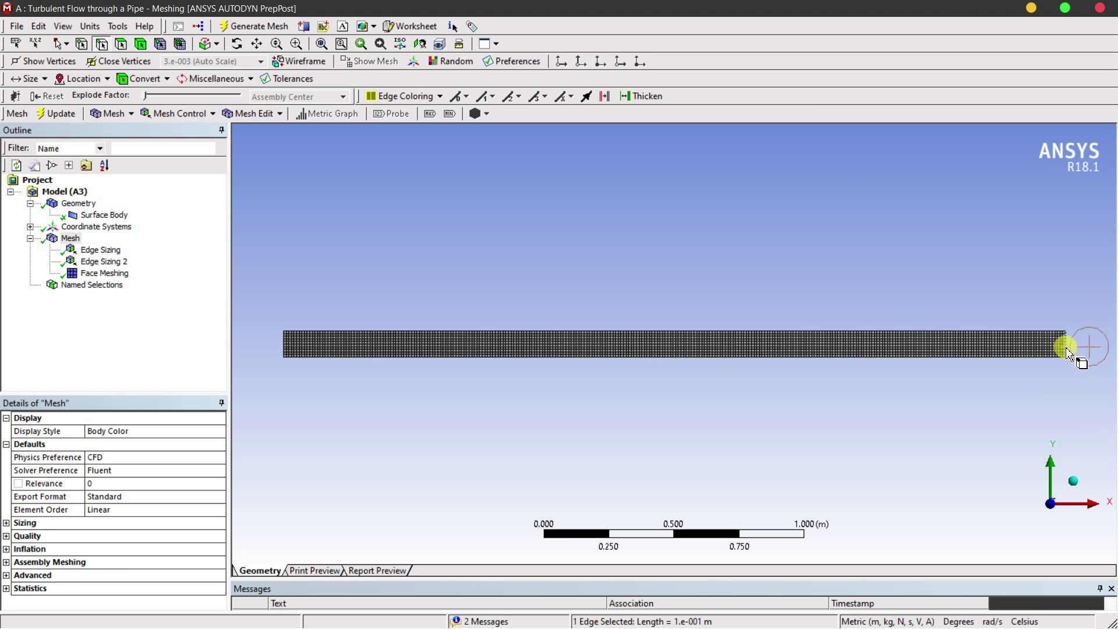
pyautogui.rightClick(1067, 343)
pyautogui.click(1067, 343)
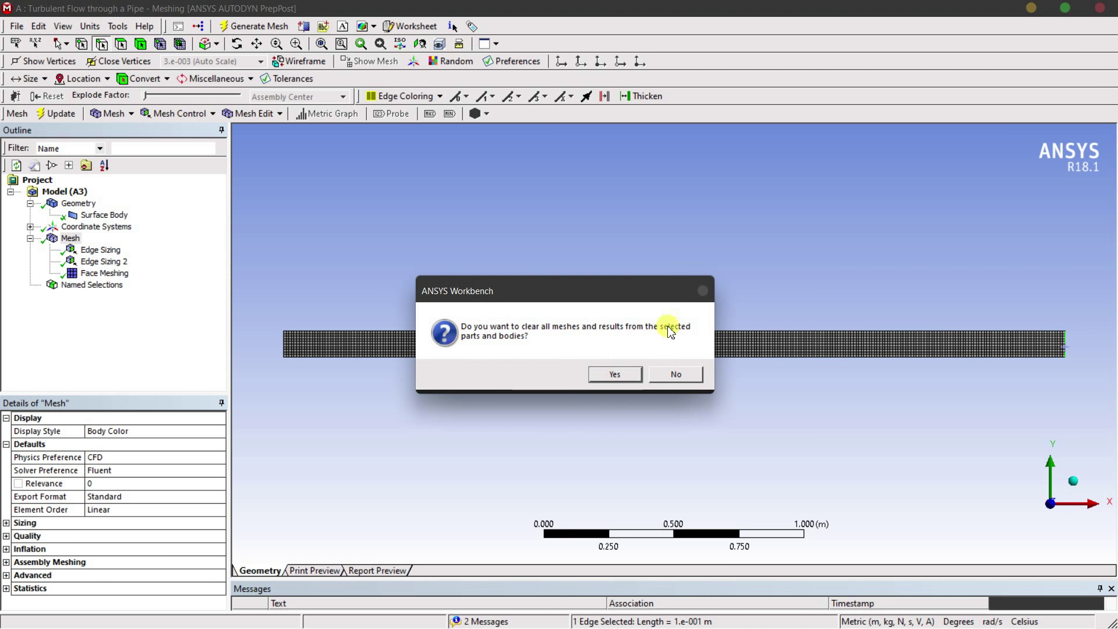
pyautogui.click(670, 375)
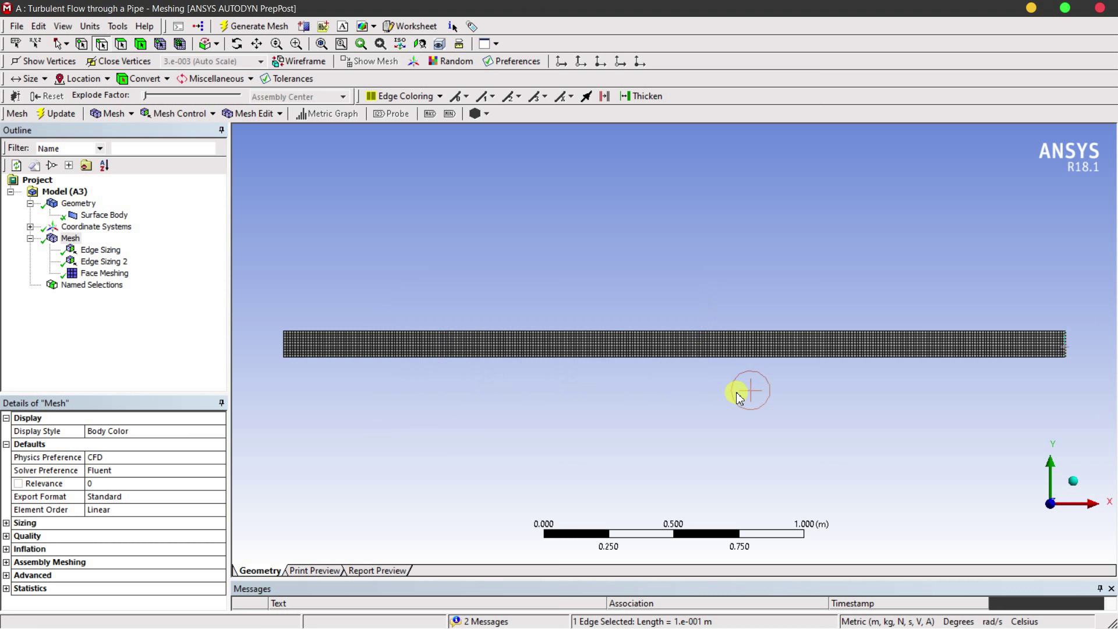
pyautogui.rightClick(1065, 342)
pyautogui.click(942, 591)
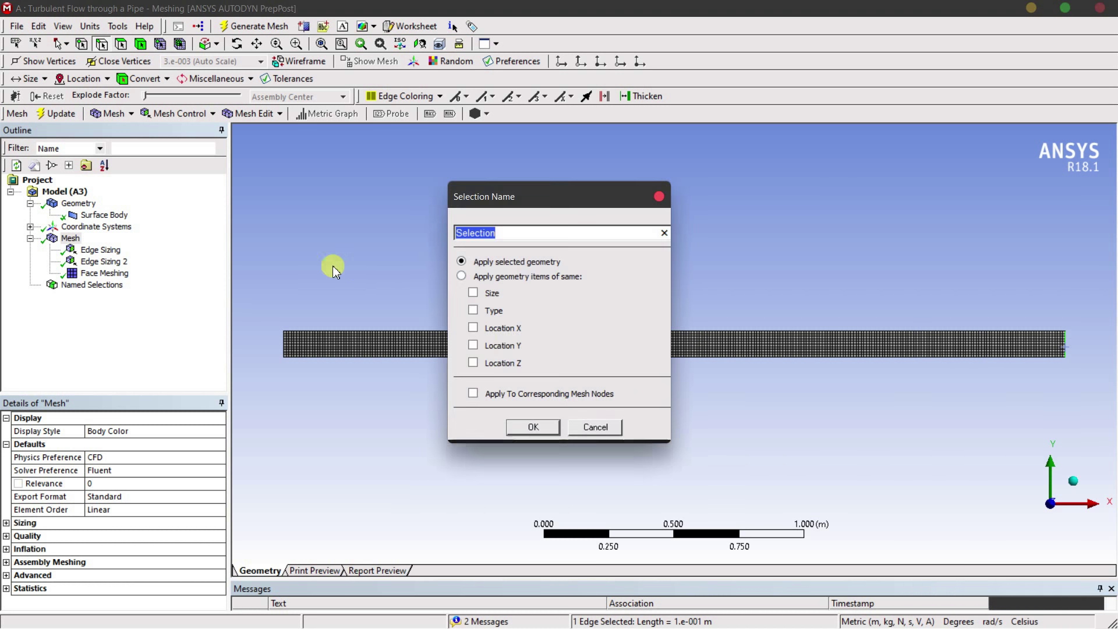
pyautogui.write('Outlet')
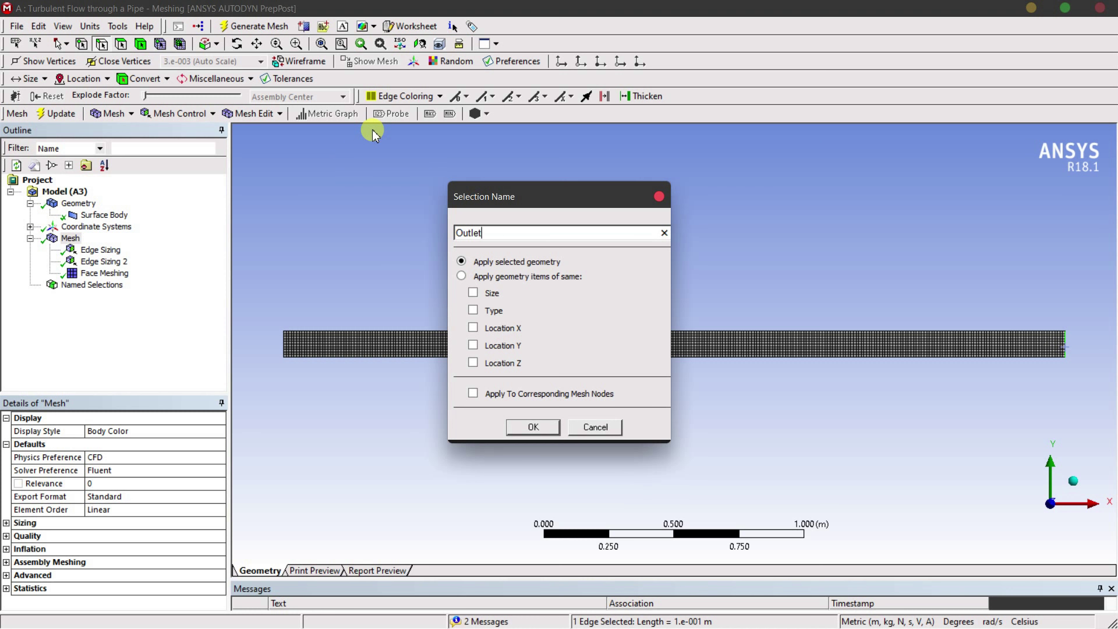
pyautogui.press('Return')
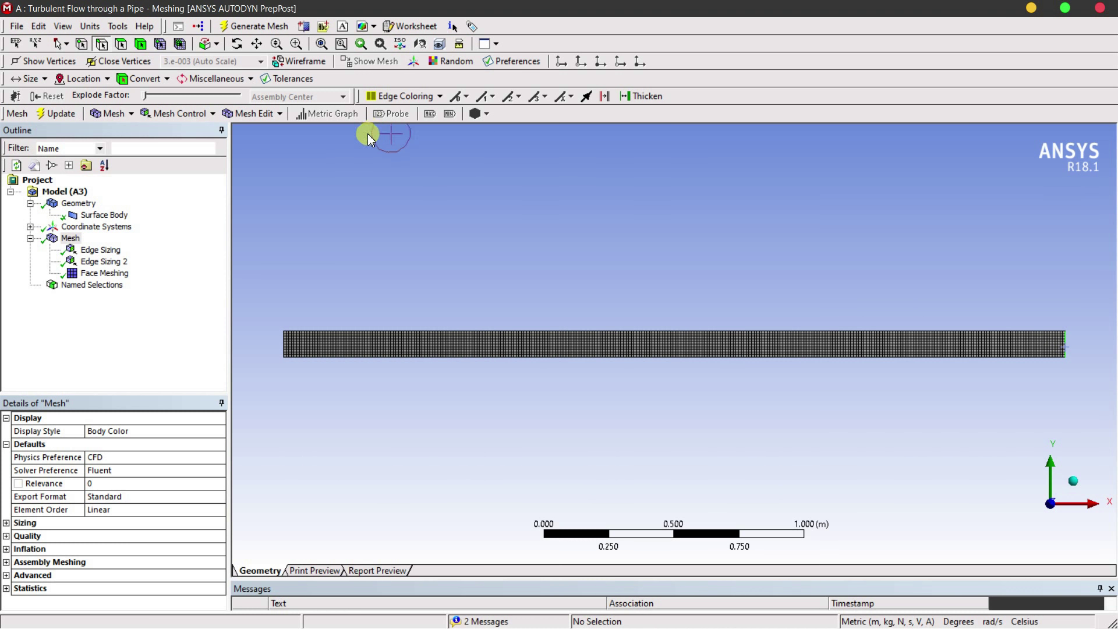
# Create a named selection called Axis from the pipe's lower long edge.
pyautogui.click(475, 357)
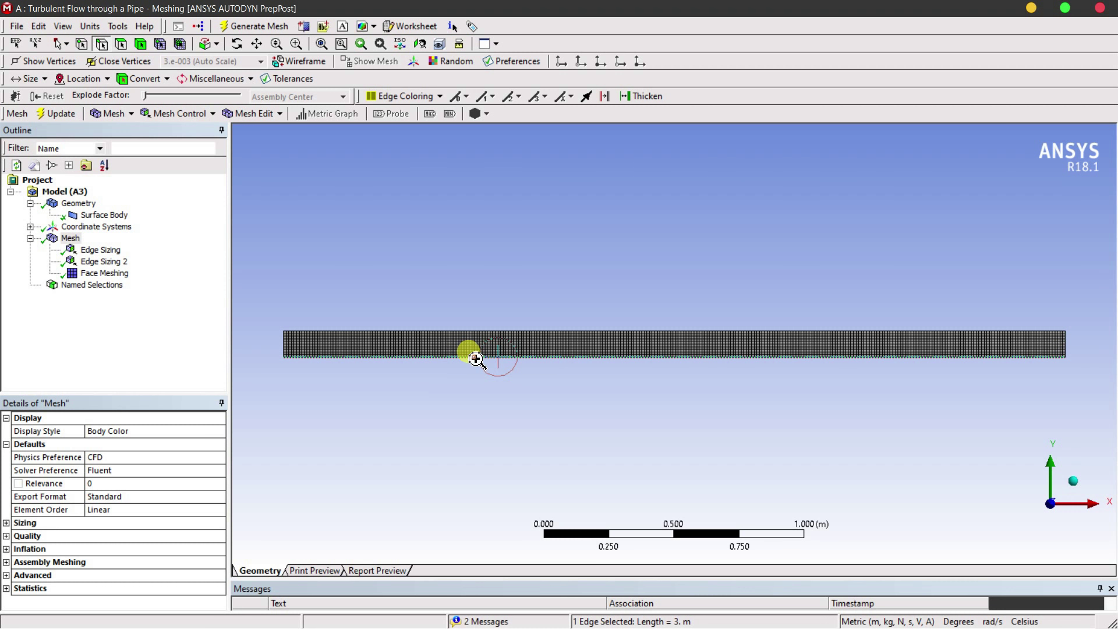
pyautogui.rightClick(475, 356)
pyautogui.click(500, 324)
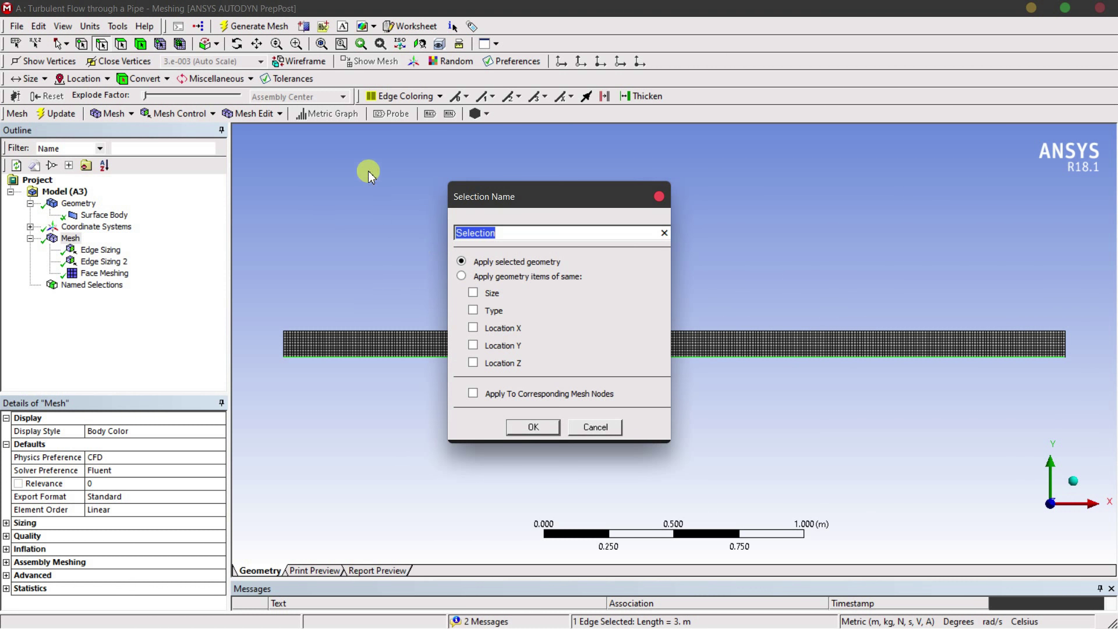
pyautogui.write('Axis')
pyautogui.press('Return')
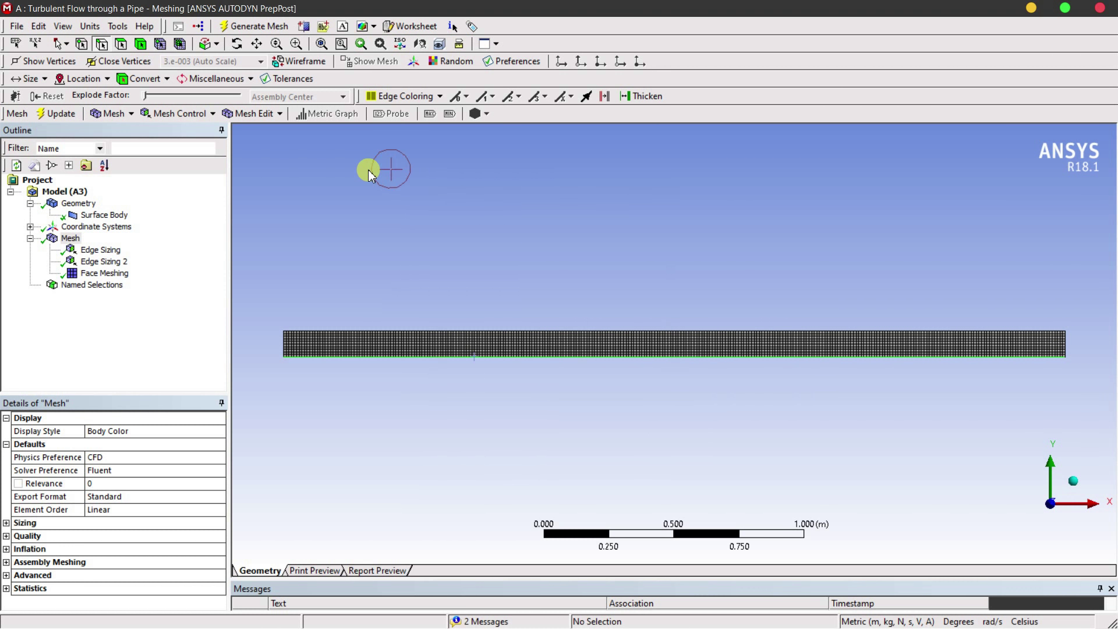
# Create a named selection called Wall from the pipe's upper long edge.
pyautogui.click(521, 331)
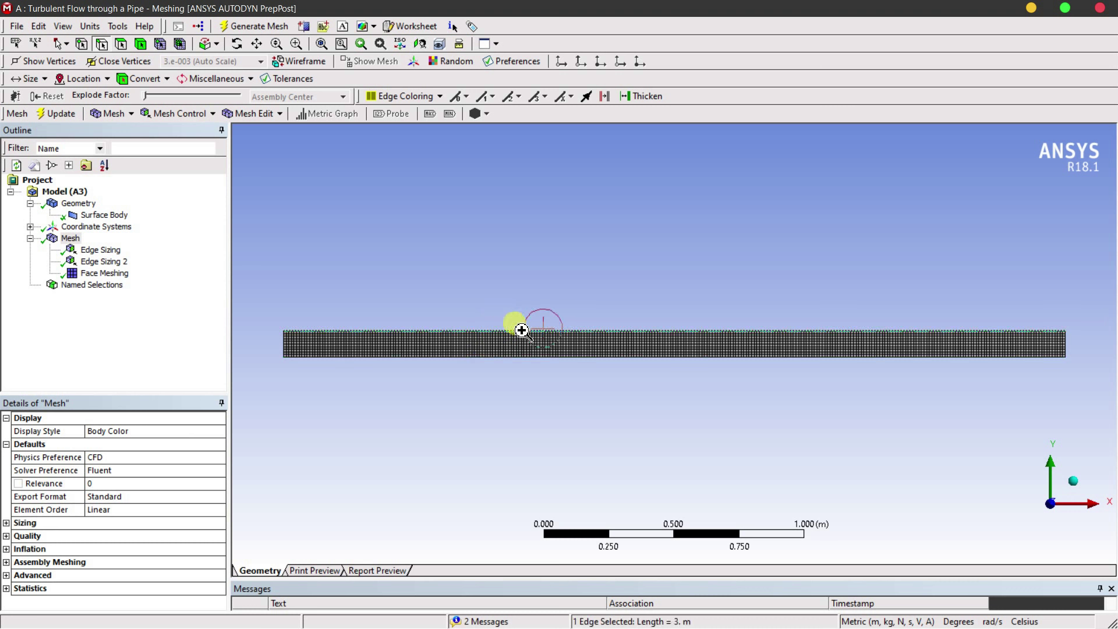
pyautogui.rightClick(522, 330)
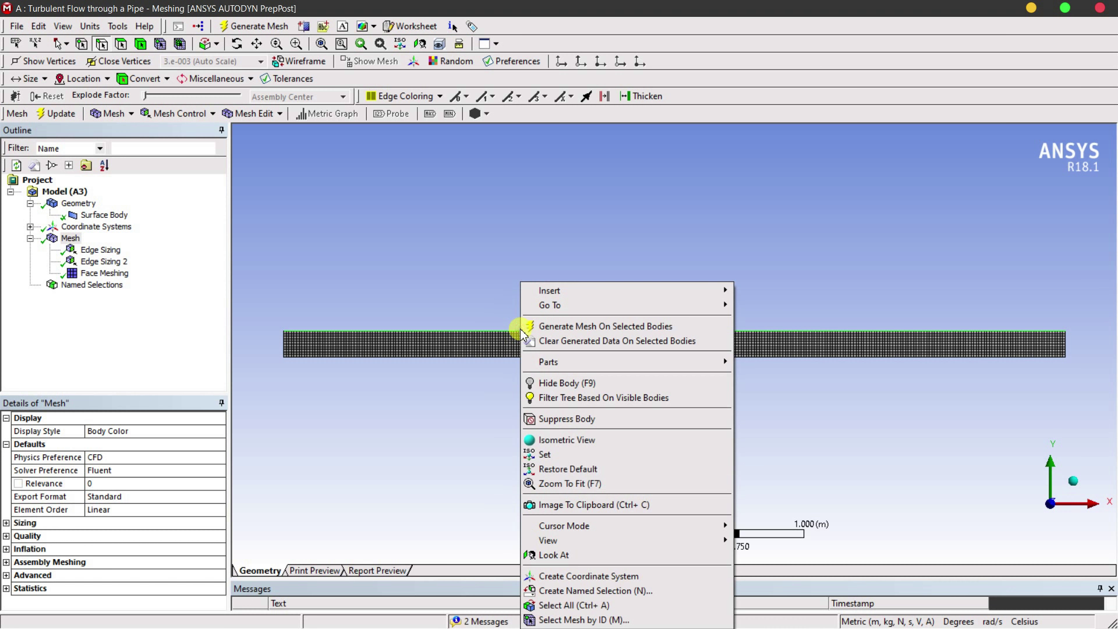
pyautogui.click(575, 590)
pyautogui.write('Wall')
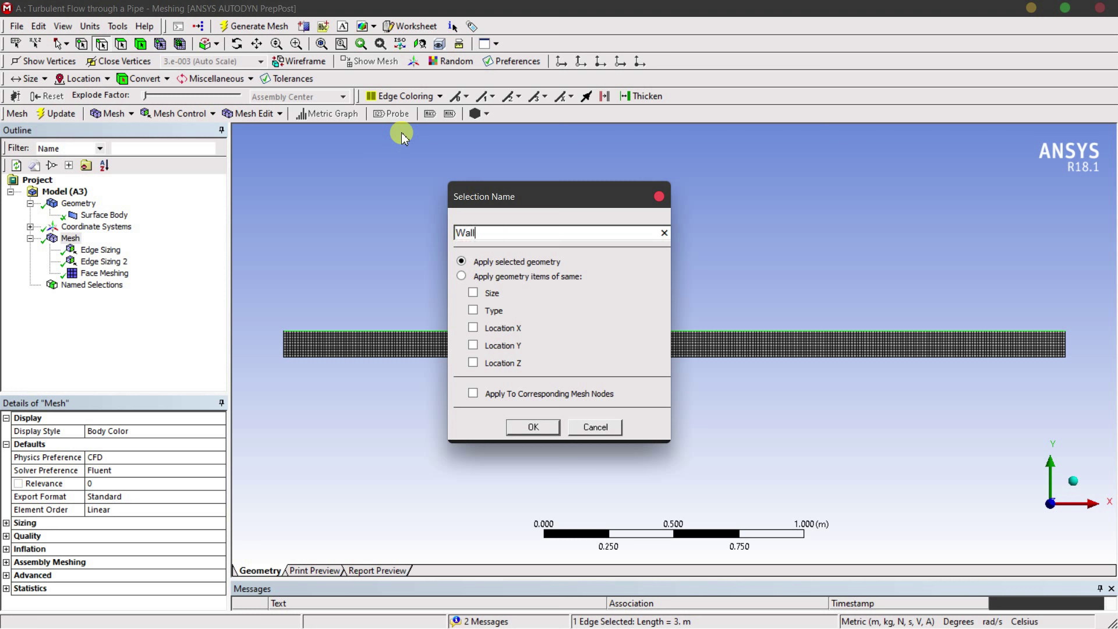
pyautogui.press('Return')
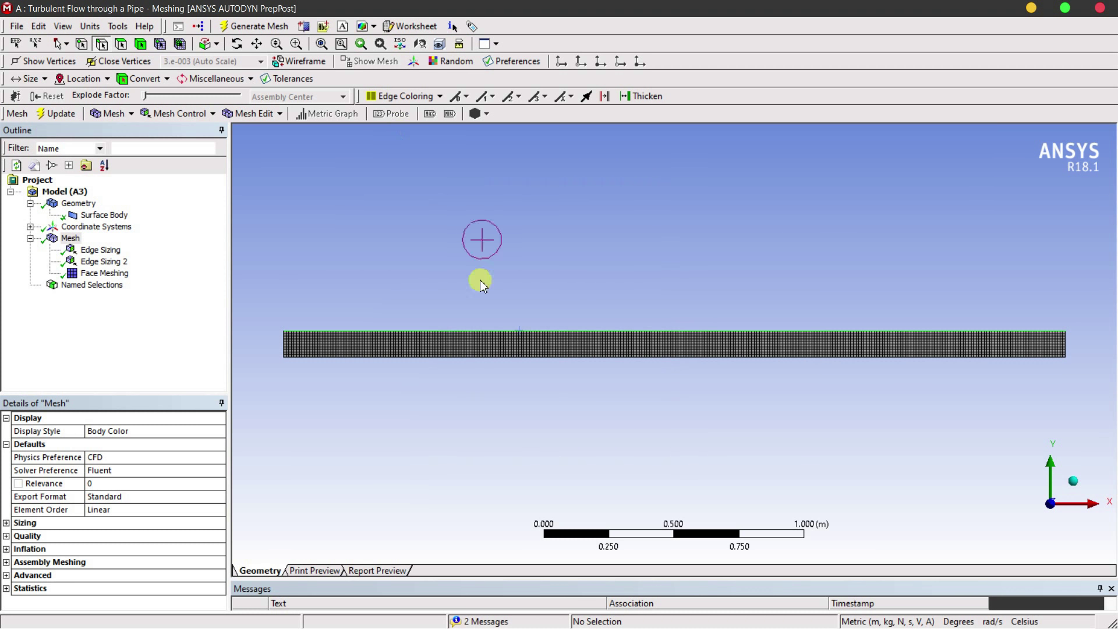
# Check which edge each of the Inlet, Outlet, Axis and Wall named selections covers.
pyautogui.click(27, 285)
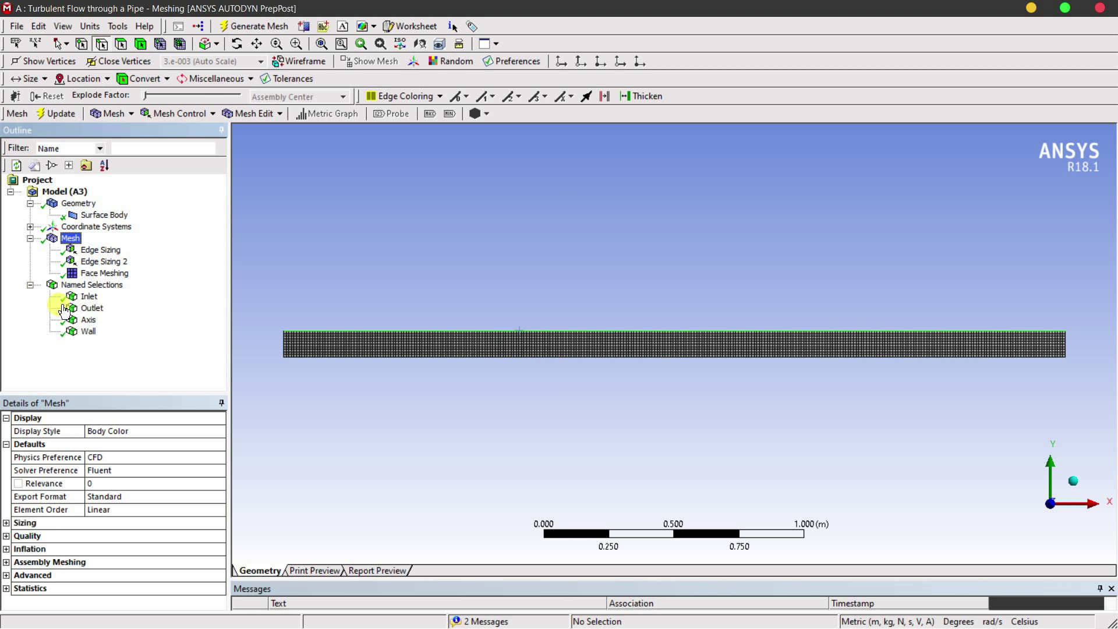
pyautogui.click(88, 297)
pyautogui.click(93, 308)
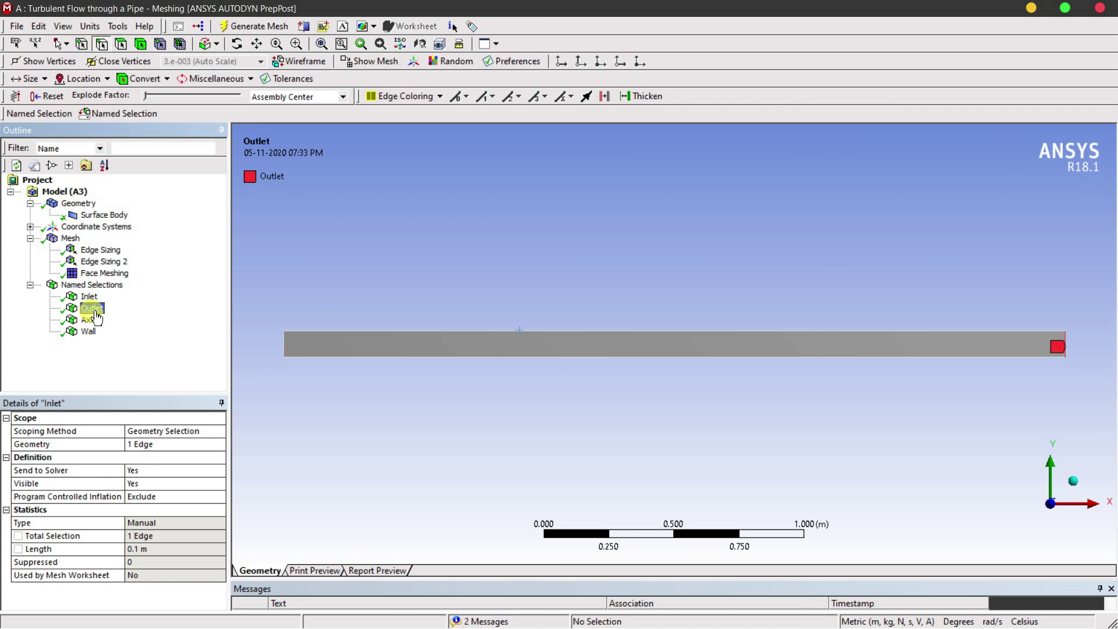
pyautogui.click(90, 320)
pyautogui.click(88, 331)
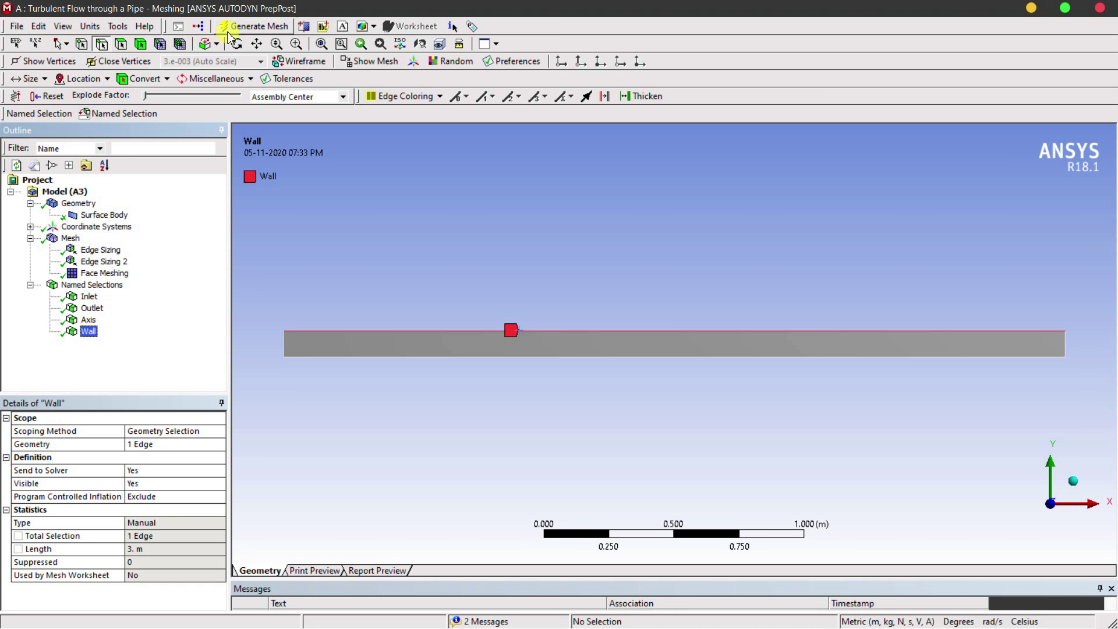
# Redisplay the mesh and close the meshing application to return to the Workbench project schematic.
pyautogui.click(70, 238)
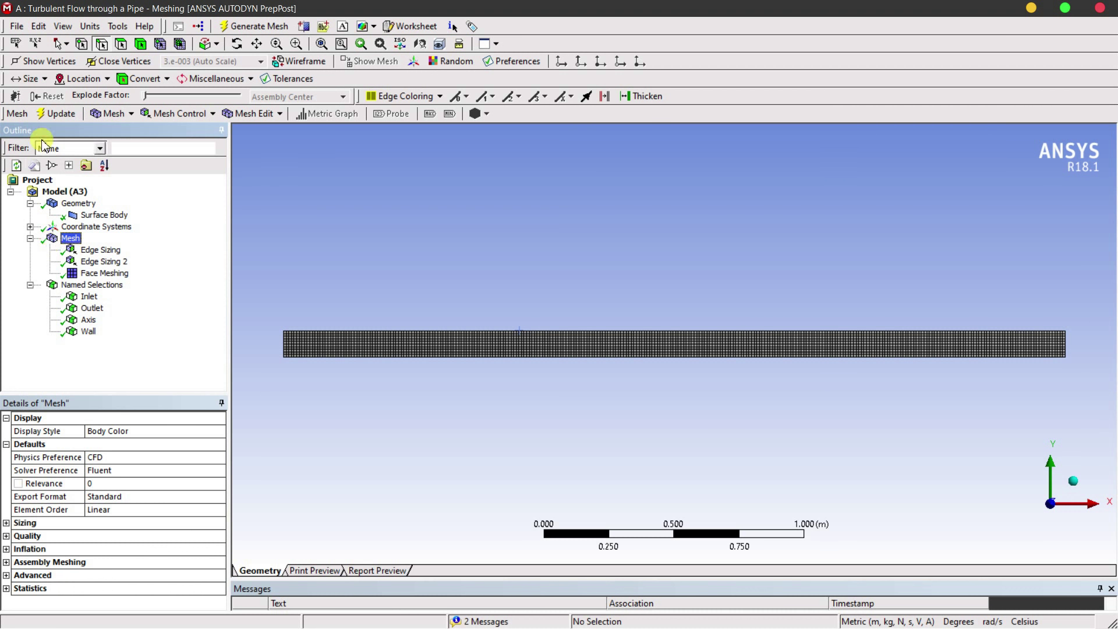
pyautogui.click(16, 26)
pyautogui.click(17, 98)
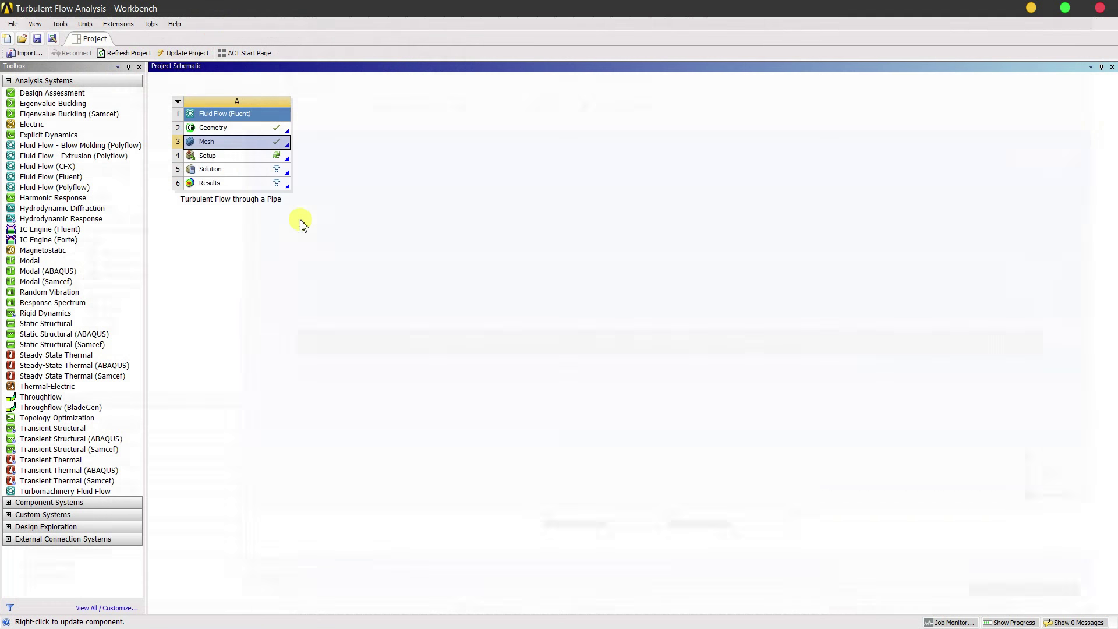
# Open the Setup cell of the fluid flow system and launch Fluent with Double Precision and serial processing.
pyautogui.click(283, 158)
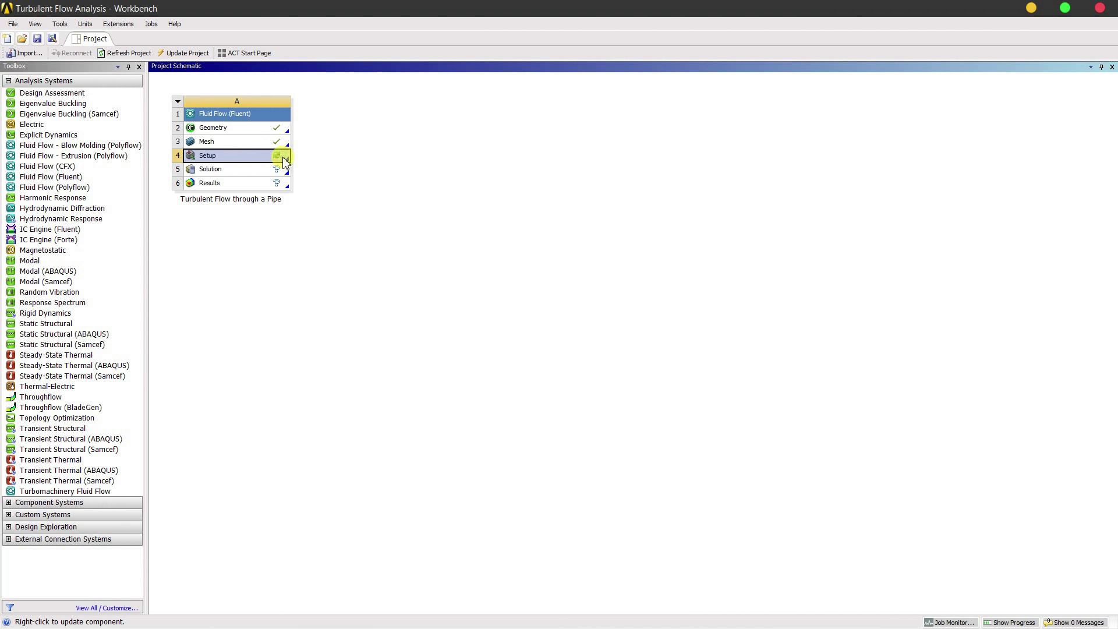
pyautogui.rightClick(286, 163)
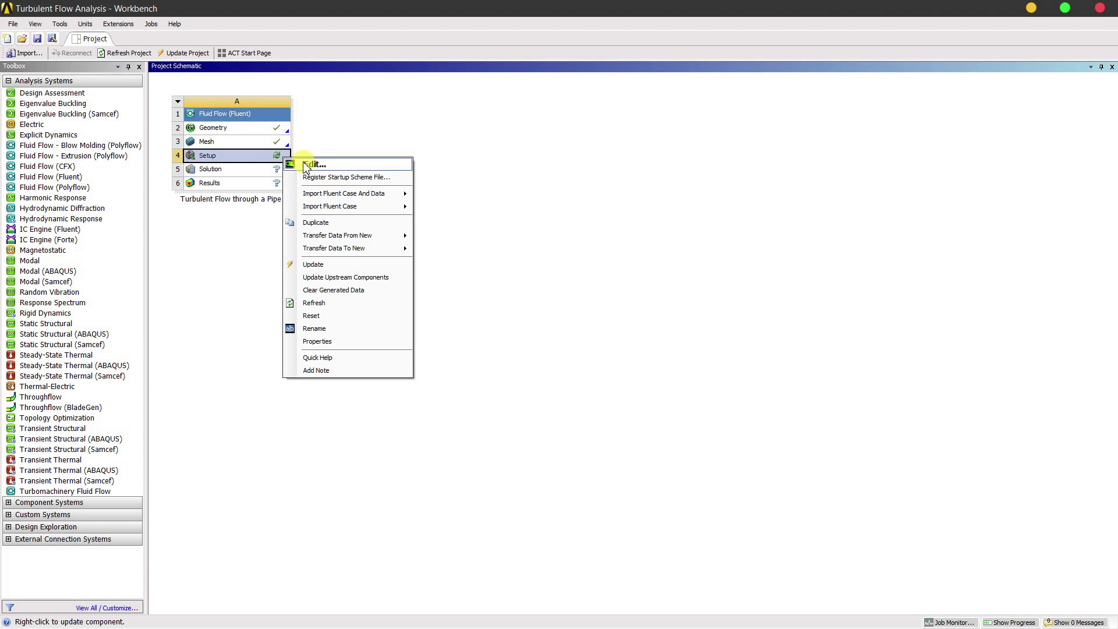
pyautogui.click(306, 166)
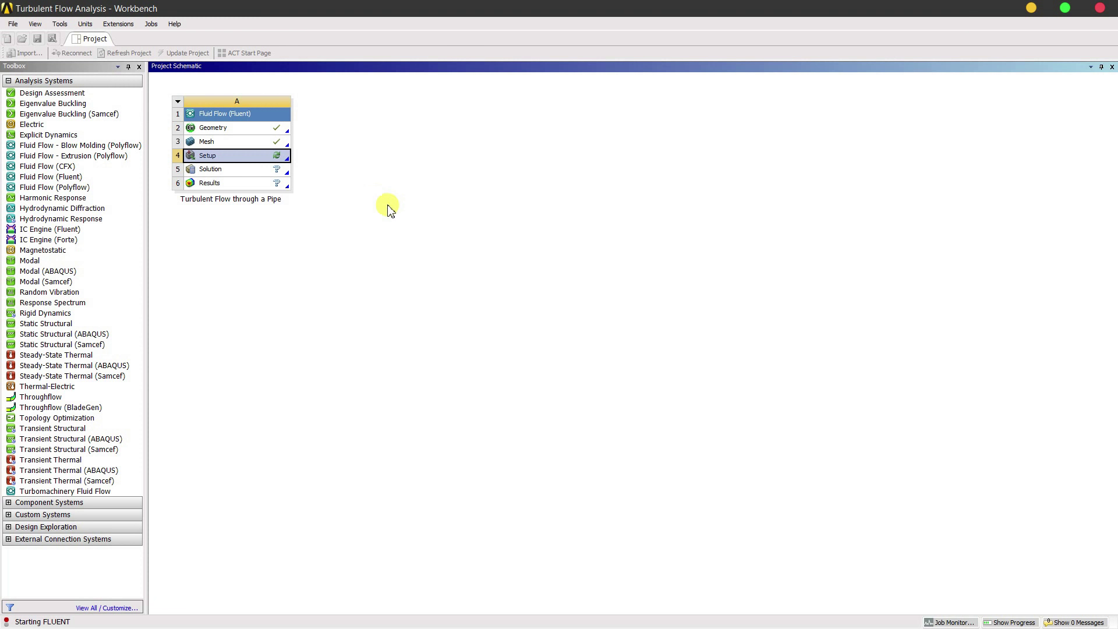
pyautogui.click(448, 264)
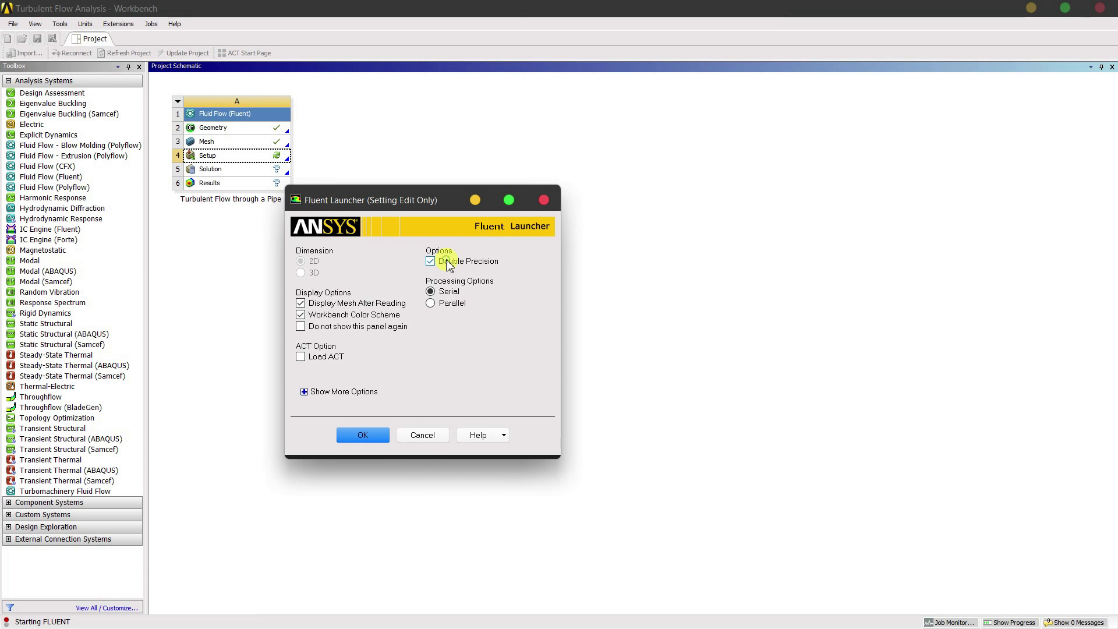
pyautogui.click(370, 438)
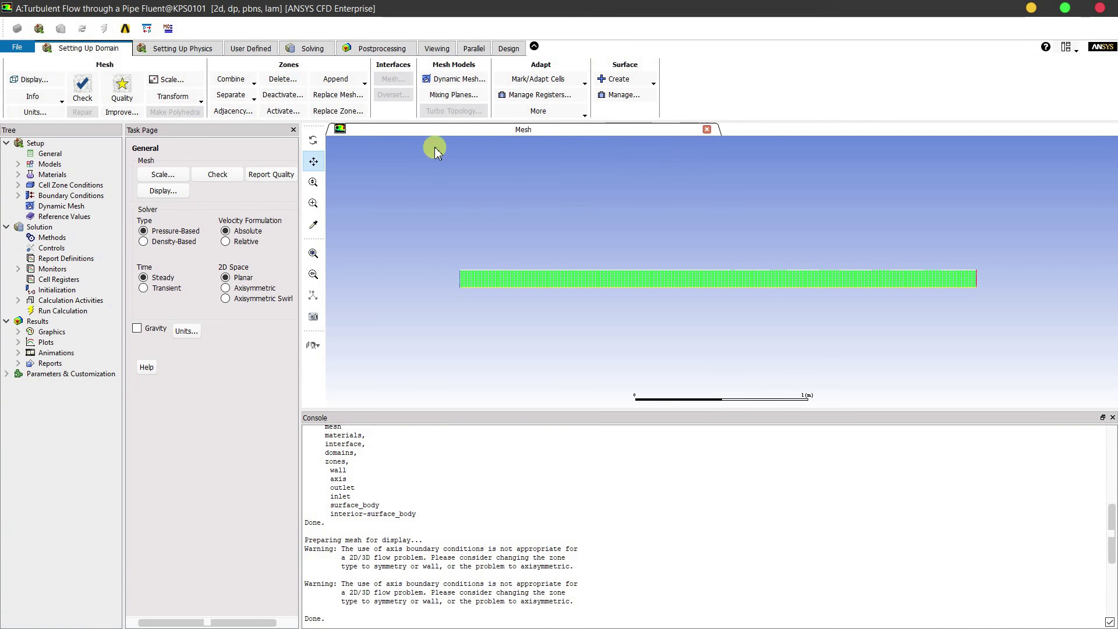
# Set the 2D space to Axisymmetric and the viscous model to Standard k-epsilon (2 eqn) with Standard Wall Functions.
pyautogui.click(229, 289)
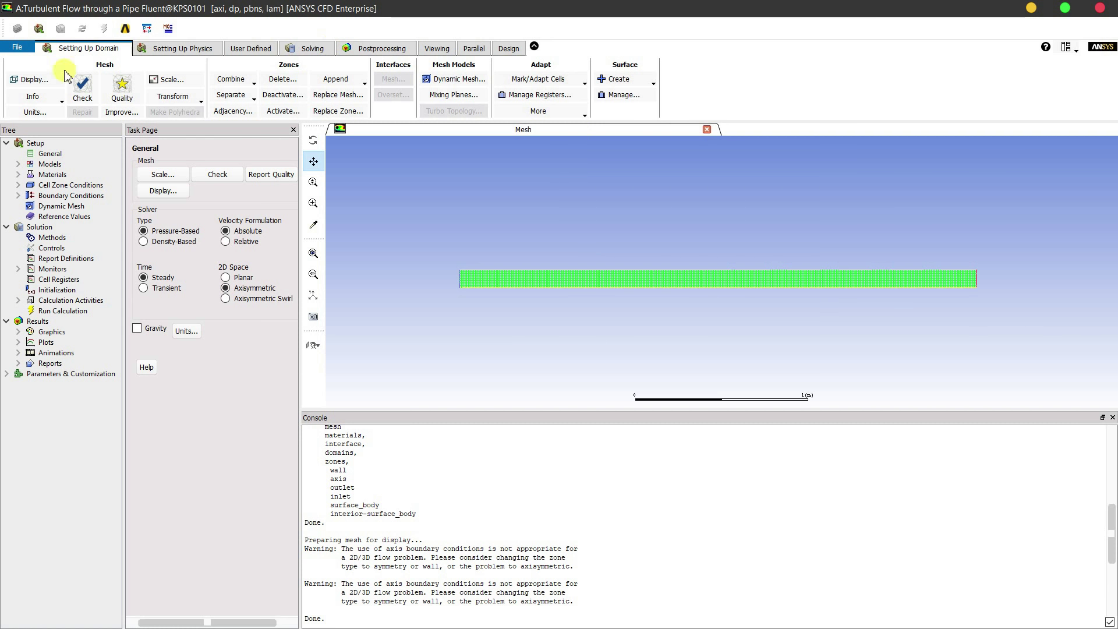
pyautogui.doubleClick(37, 166)
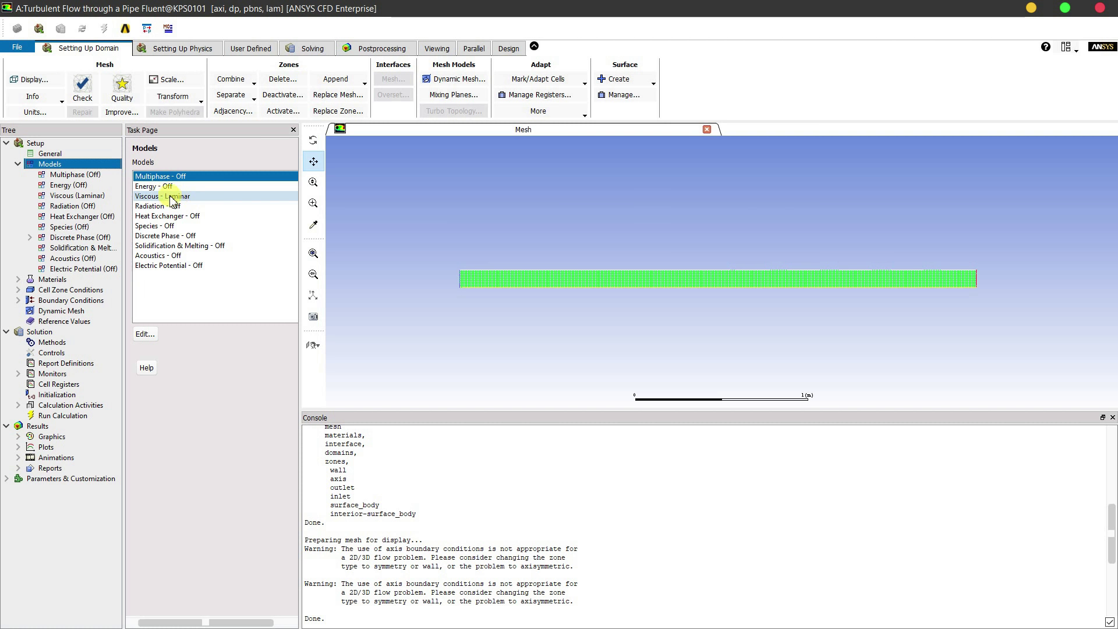
pyautogui.click(159, 197)
pyautogui.click(145, 333)
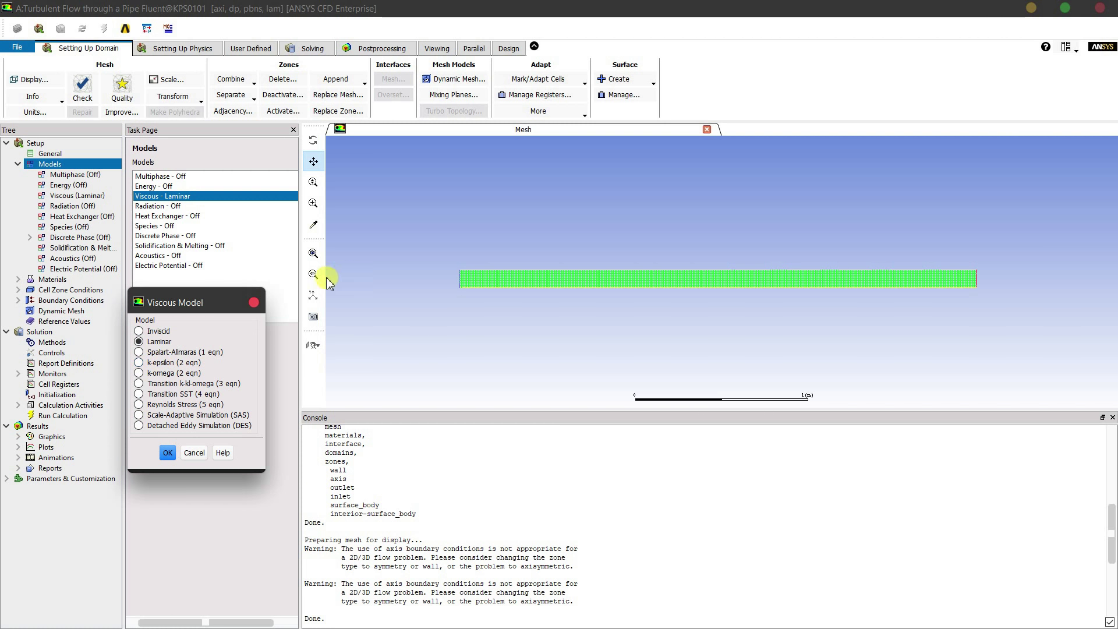
pyautogui.click(139, 363)
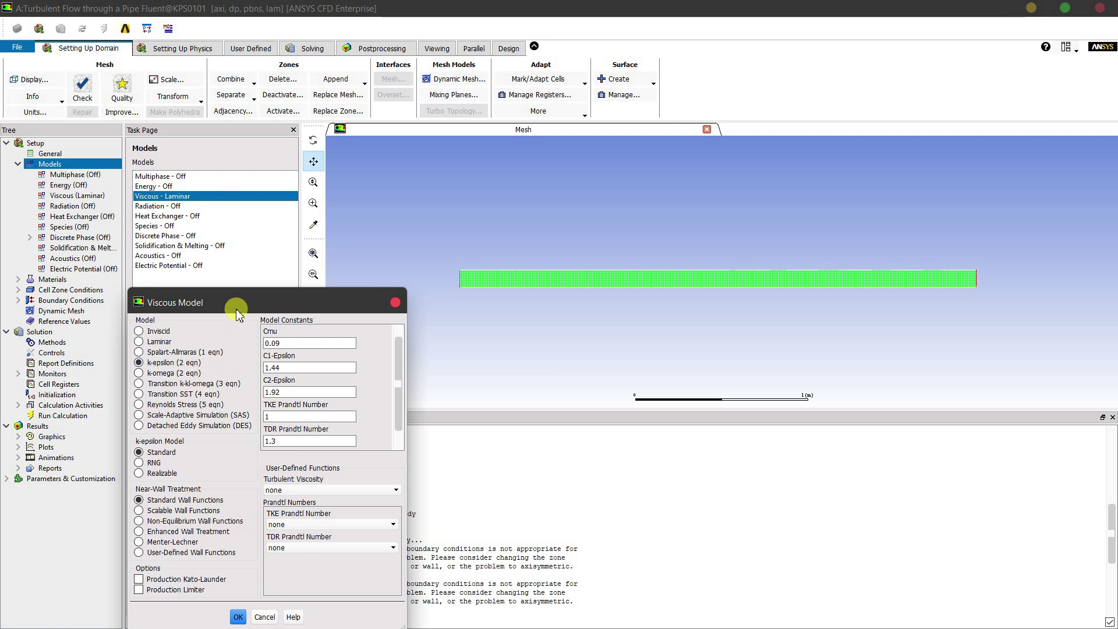
pyautogui.moveTo(239, 306); pyautogui.dragTo(272, 162)
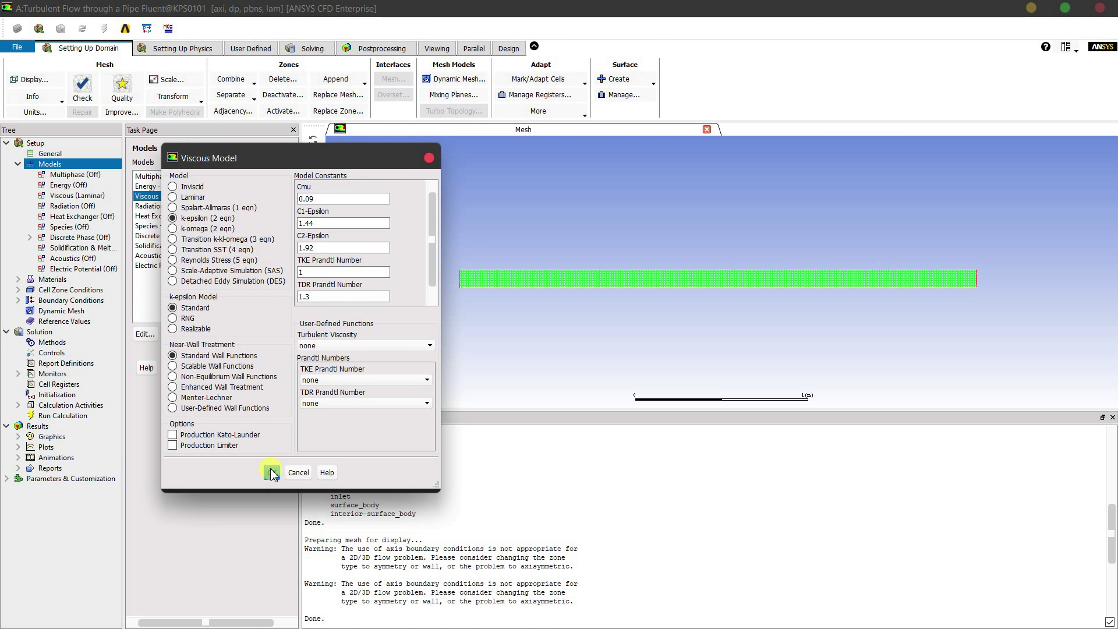
pyautogui.click(271, 472)
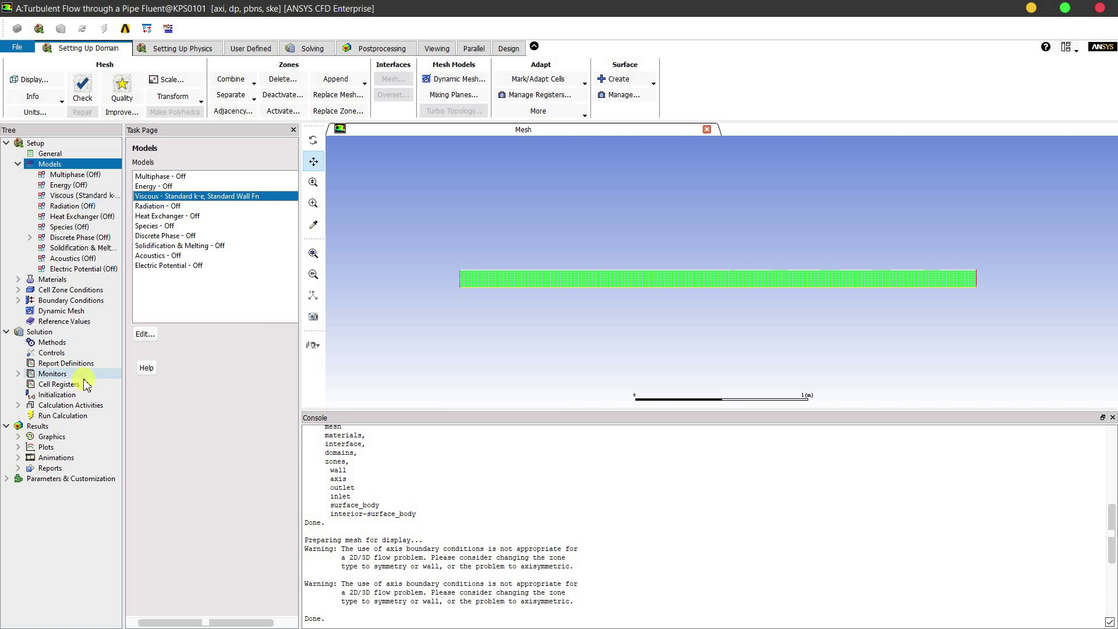
# Open the air fluid material for editing and apply a constant density of 1 kg/m3.
pyautogui.click(61, 281)
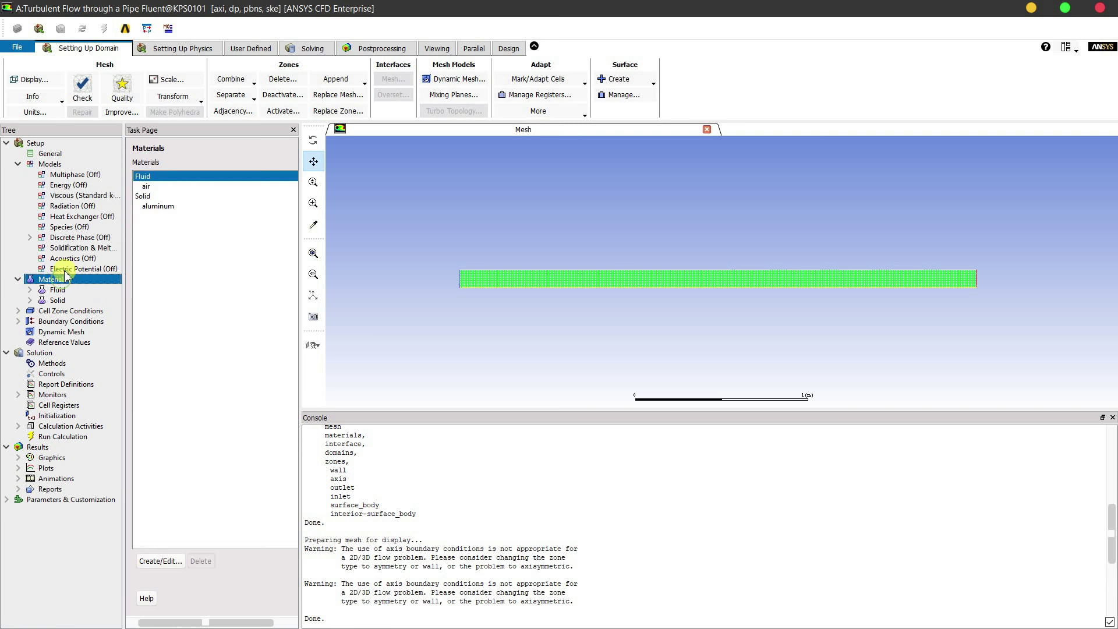
pyautogui.doubleClick(61, 281)
pyautogui.doubleClick(65, 290)
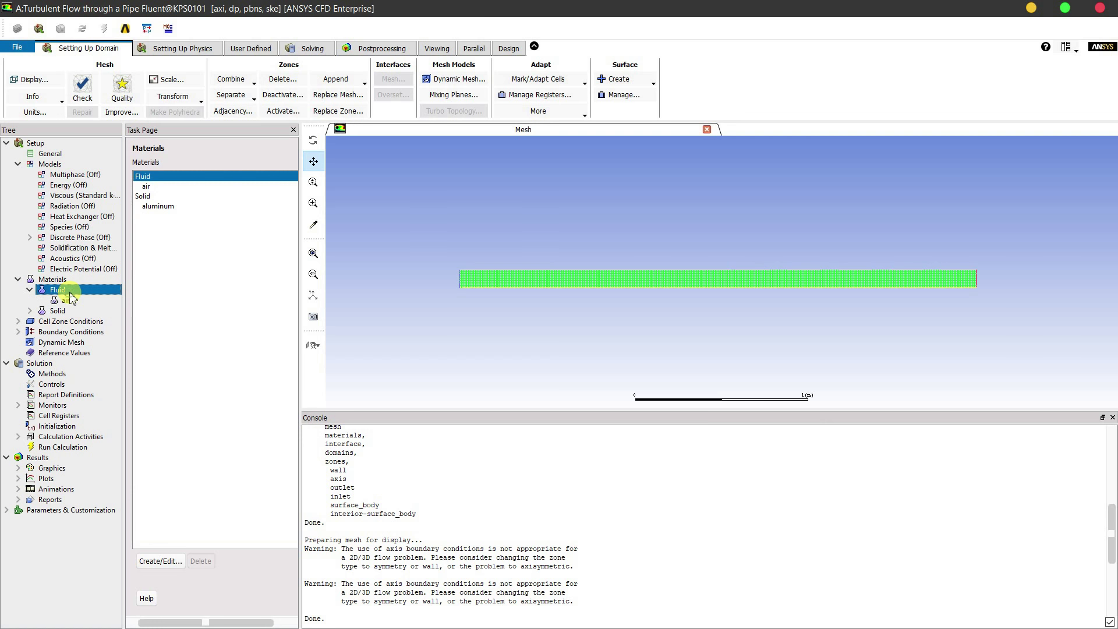
pyautogui.doubleClick(147, 187)
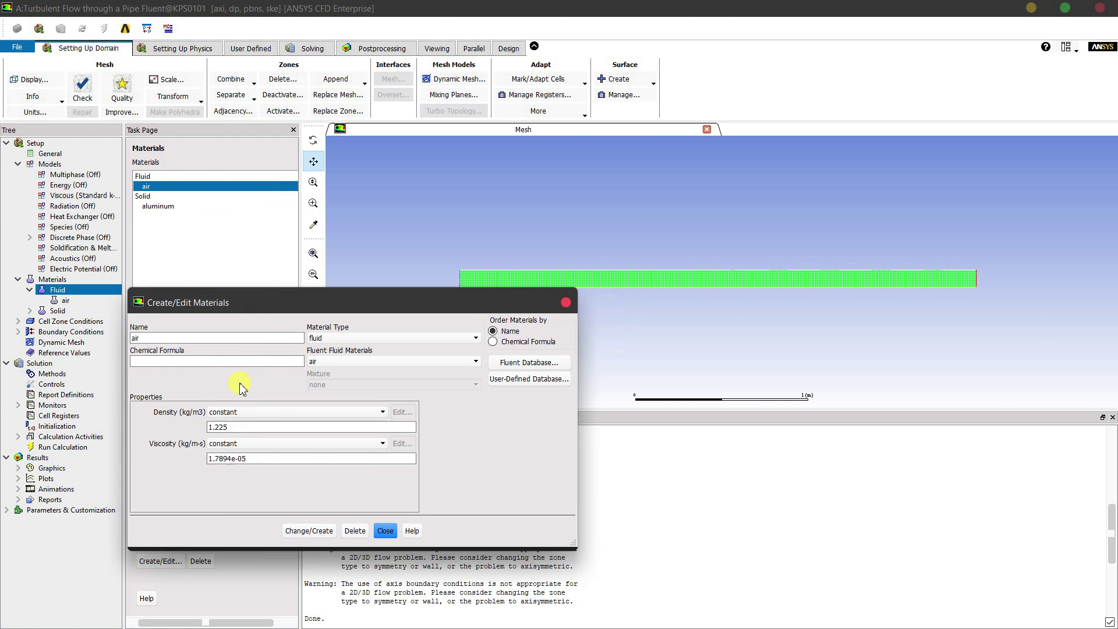
pyautogui.moveTo(291, 429); pyautogui.dragTo(145, 428)
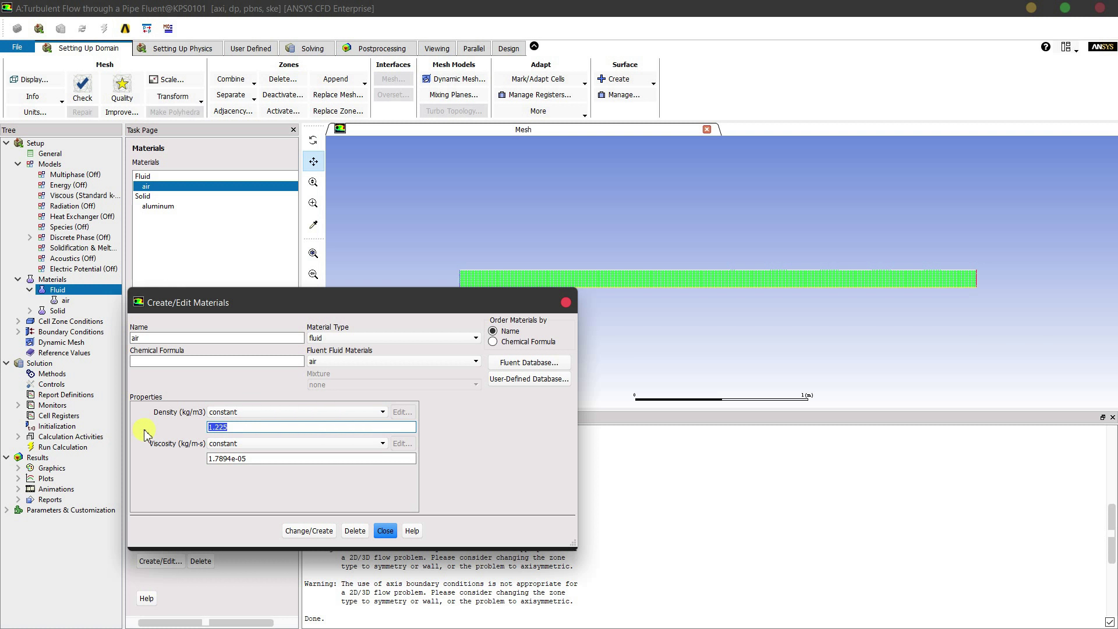
pyautogui.click(319, 531)
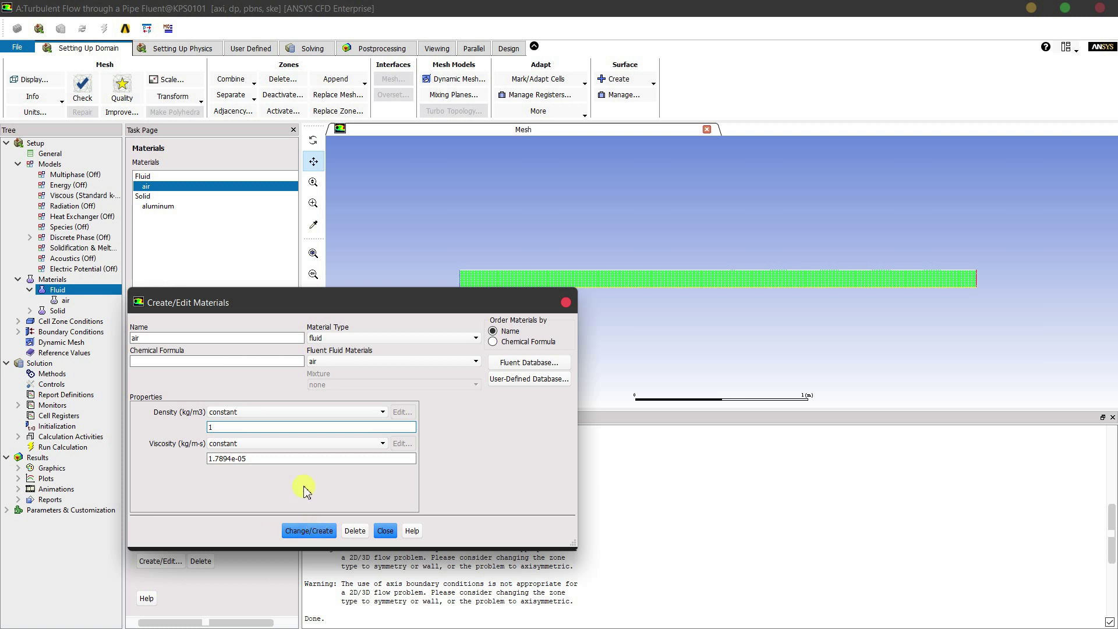
# Set the air material's constant viscosity to 1e-3 kg/m-s, apply it and close the material editor.
pyautogui.moveTo(298, 459); pyautogui.dragTo(151, 457)
pyautogui.write('1')
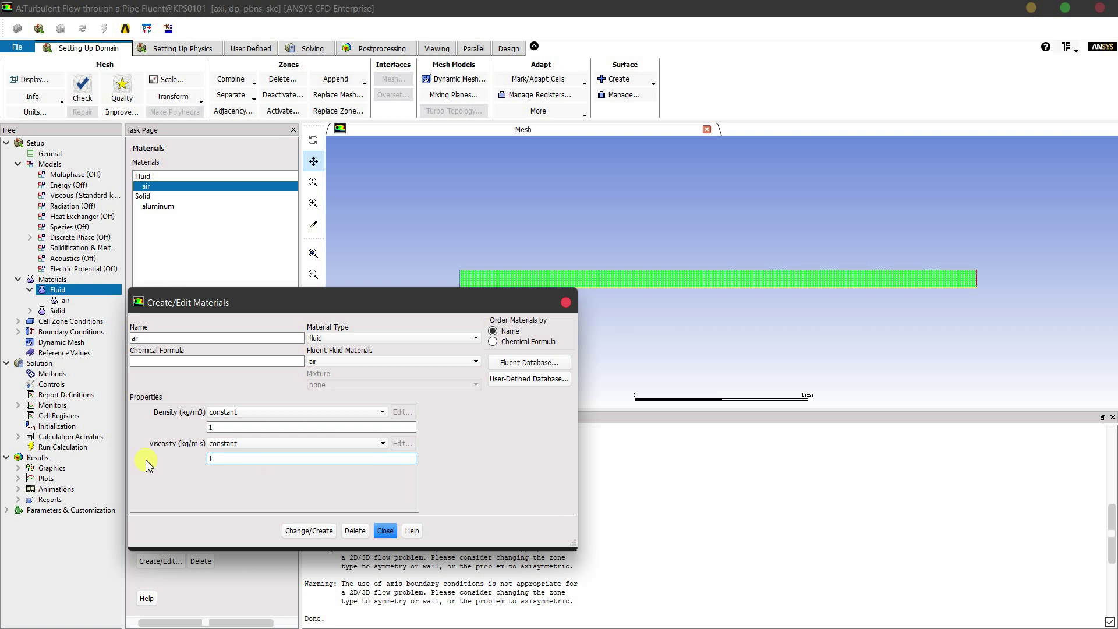
pyautogui.write('e-3')
pyautogui.click(309, 528)
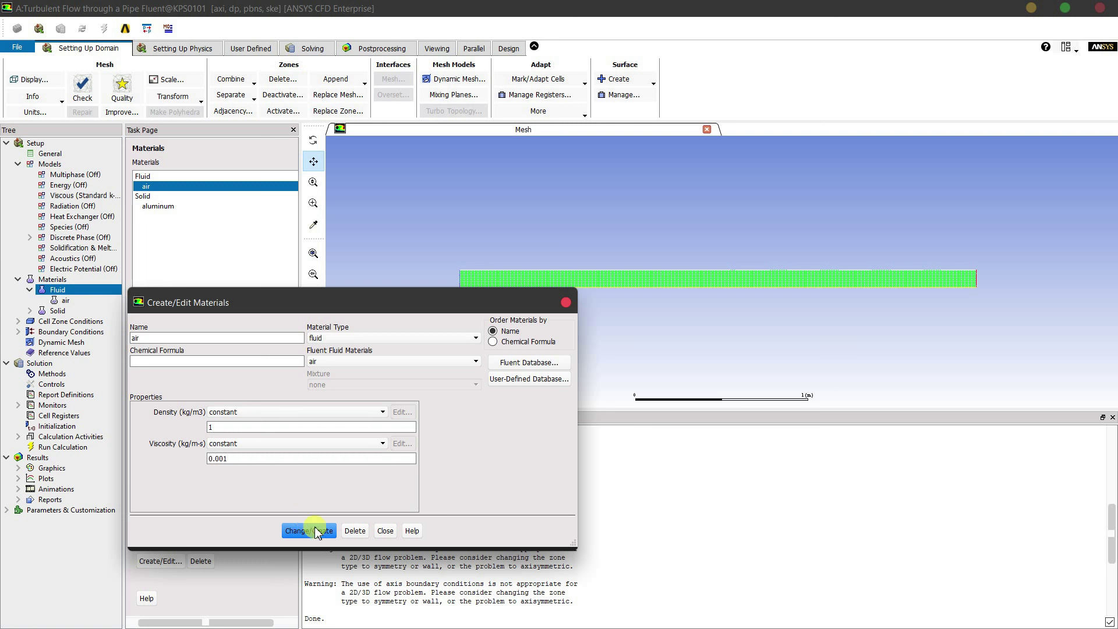
pyautogui.click(385, 530)
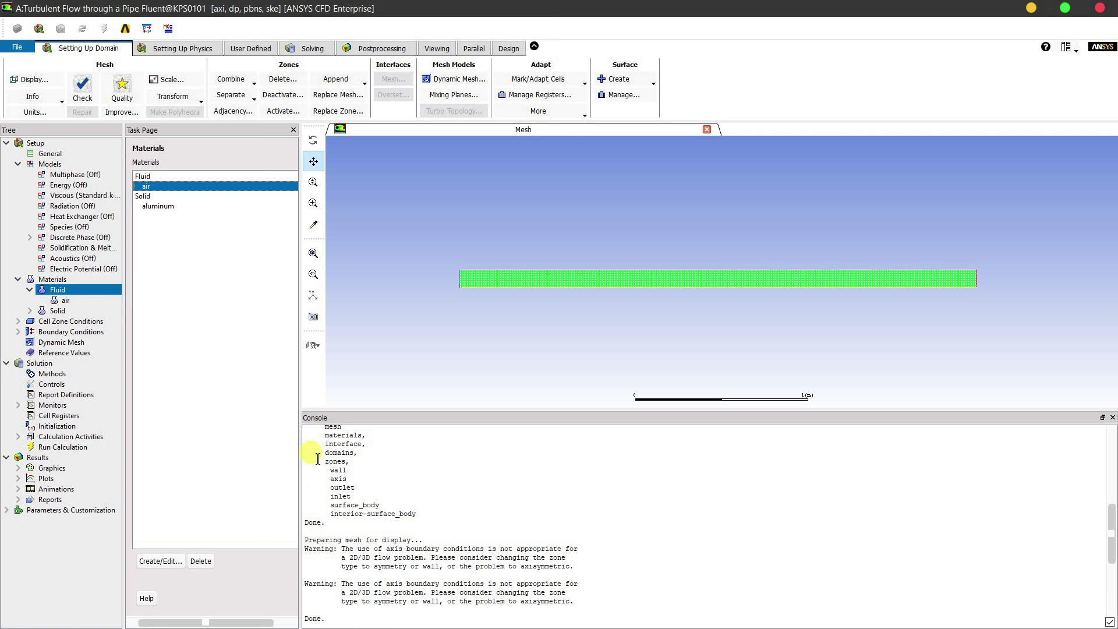
# Set the constant density of the solid material aluminum to 1 kg/m3 and apply the change.
pyautogui.doubleClick(160, 207)
pyautogui.click(384, 427)
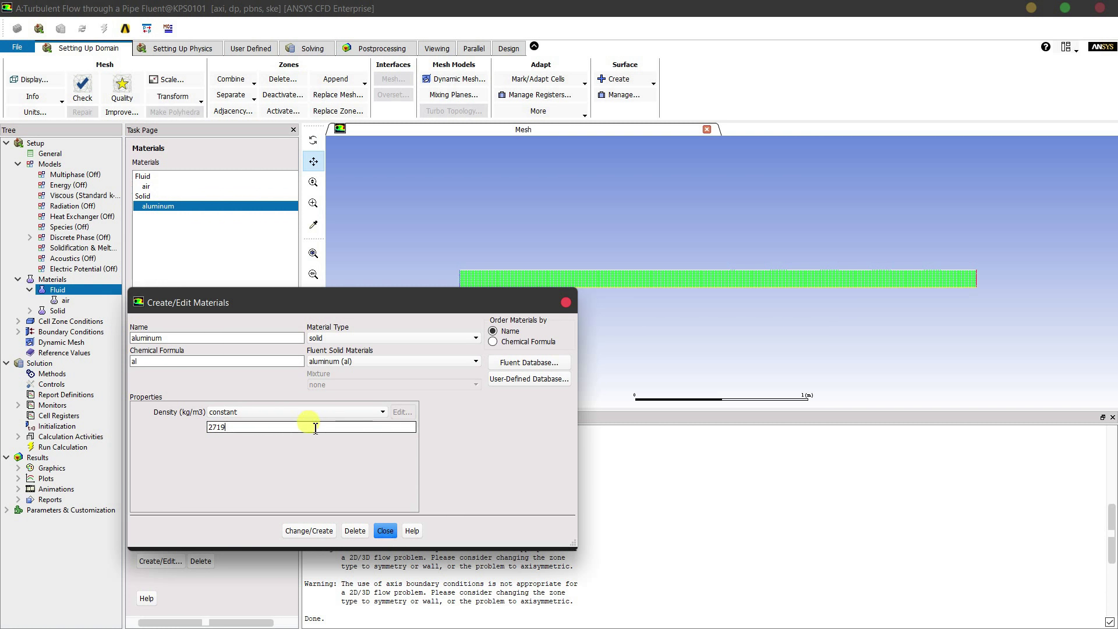
pyautogui.write('1')
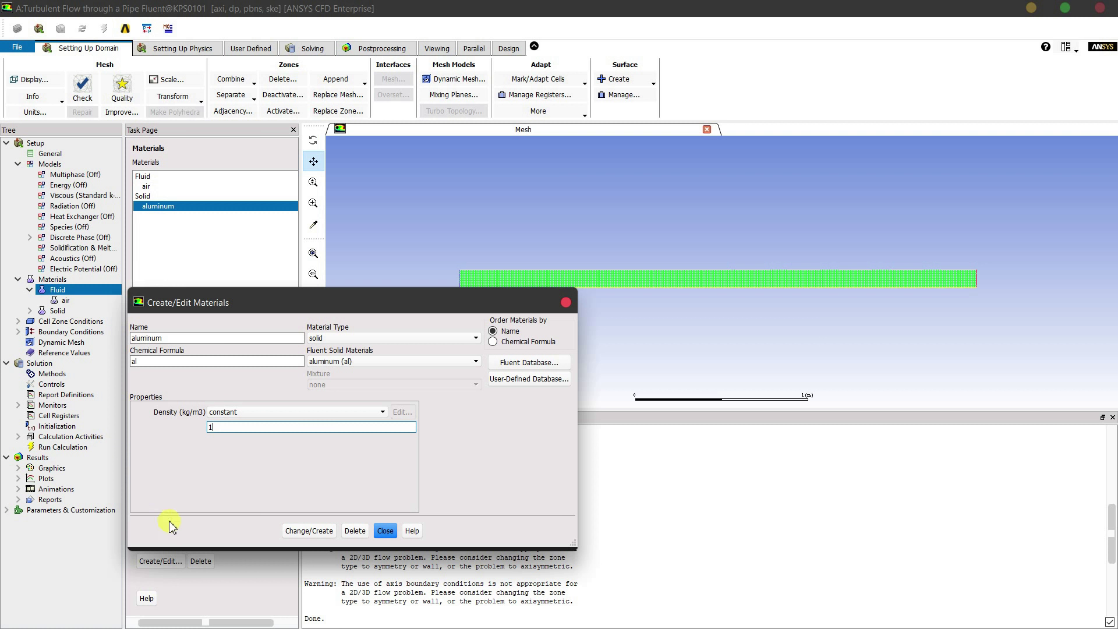
pyautogui.click(325, 537)
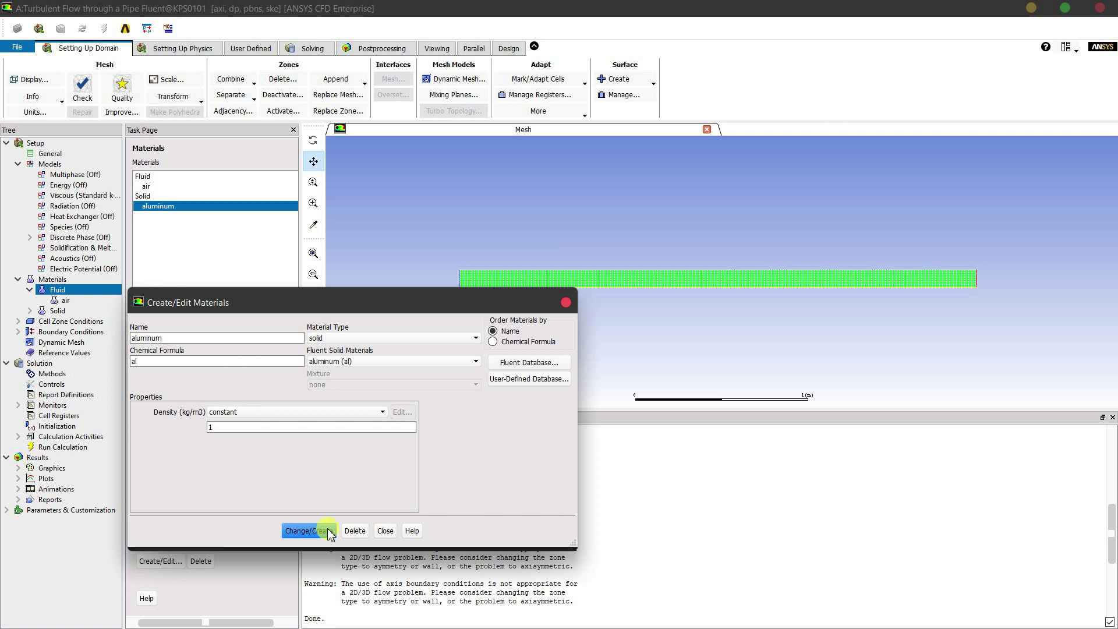
pyautogui.click(385, 531)
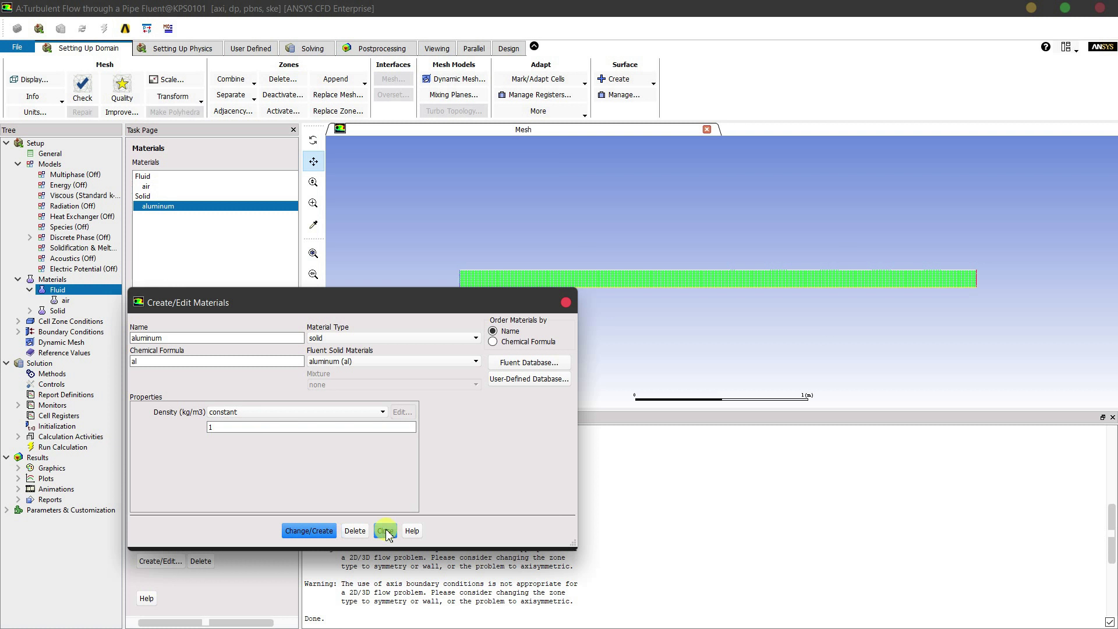
# Reopen the air material, set its constant viscosity to 2e-3 kg/m-s and apply the change.
pyautogui.doubleClick(145, 186)
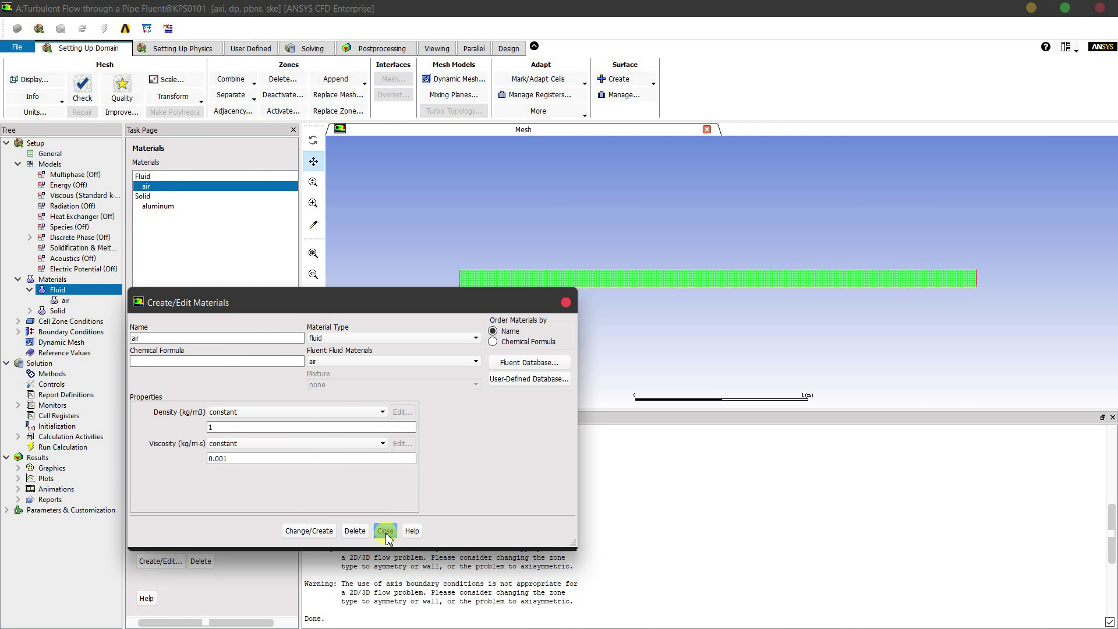
pyautogui.doubleClick(269, 464)
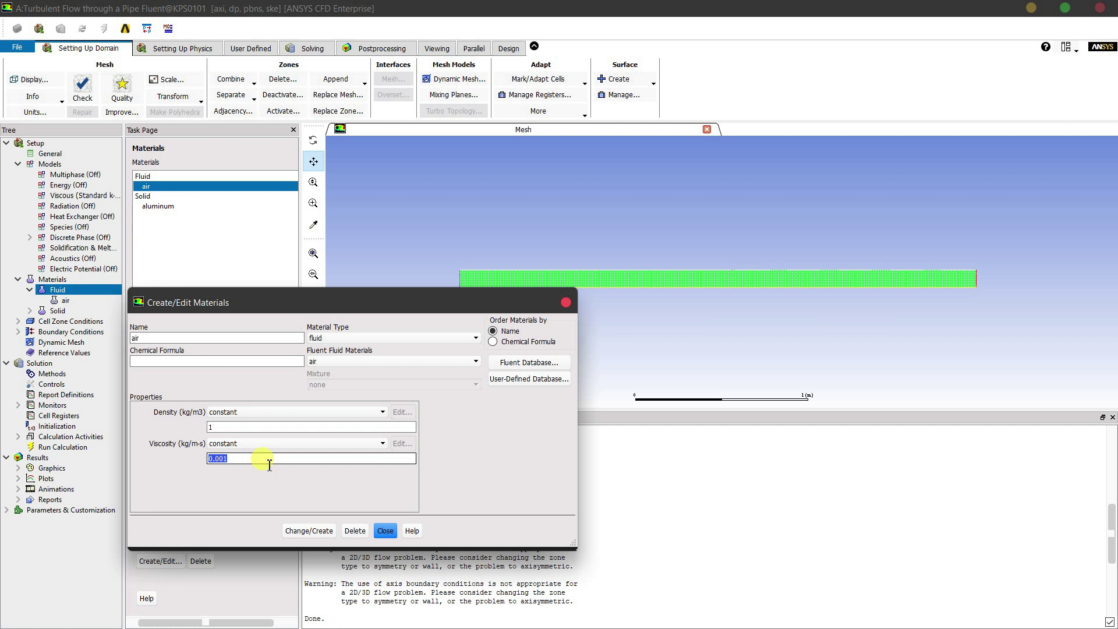
pyautogui.write('2e')
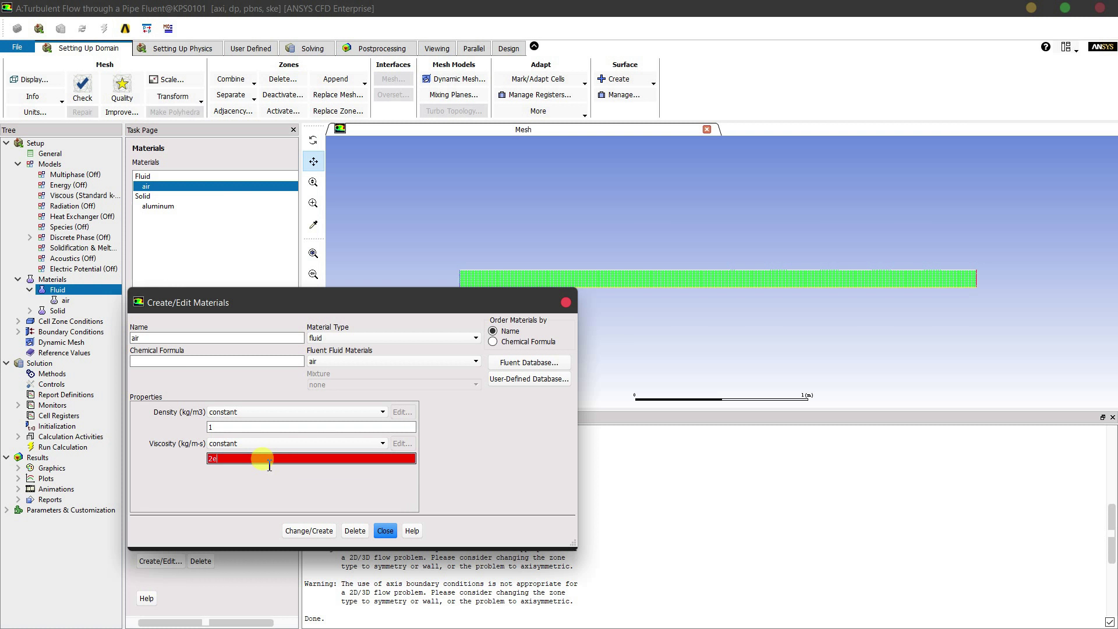
pyautogui.write('-3')
pyautogui.click(306, 530)
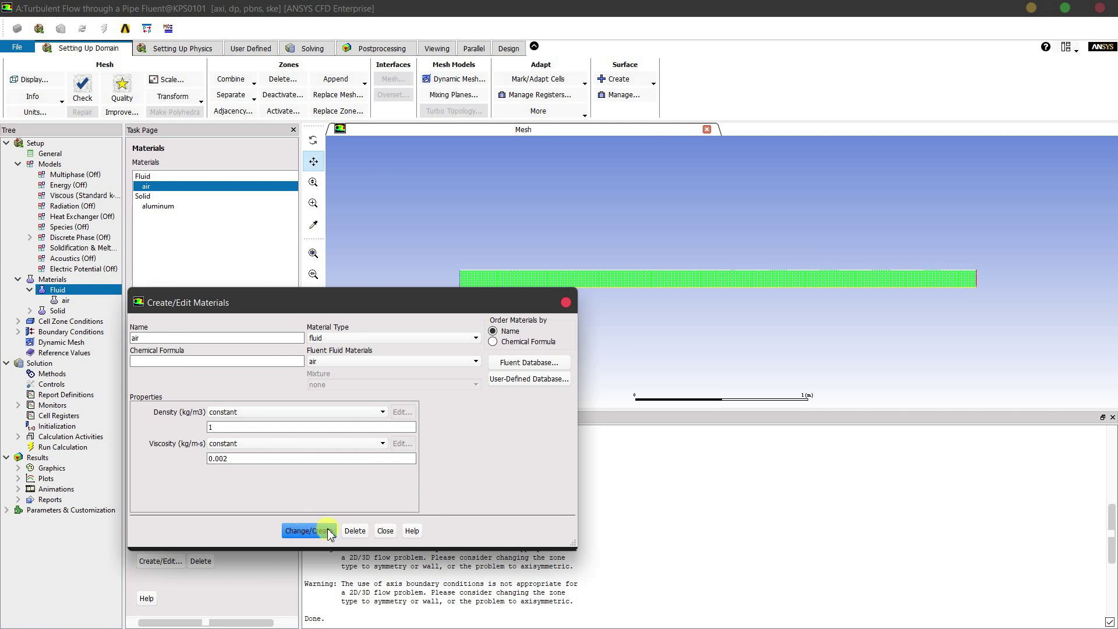
pyautogui.click(383, 530)
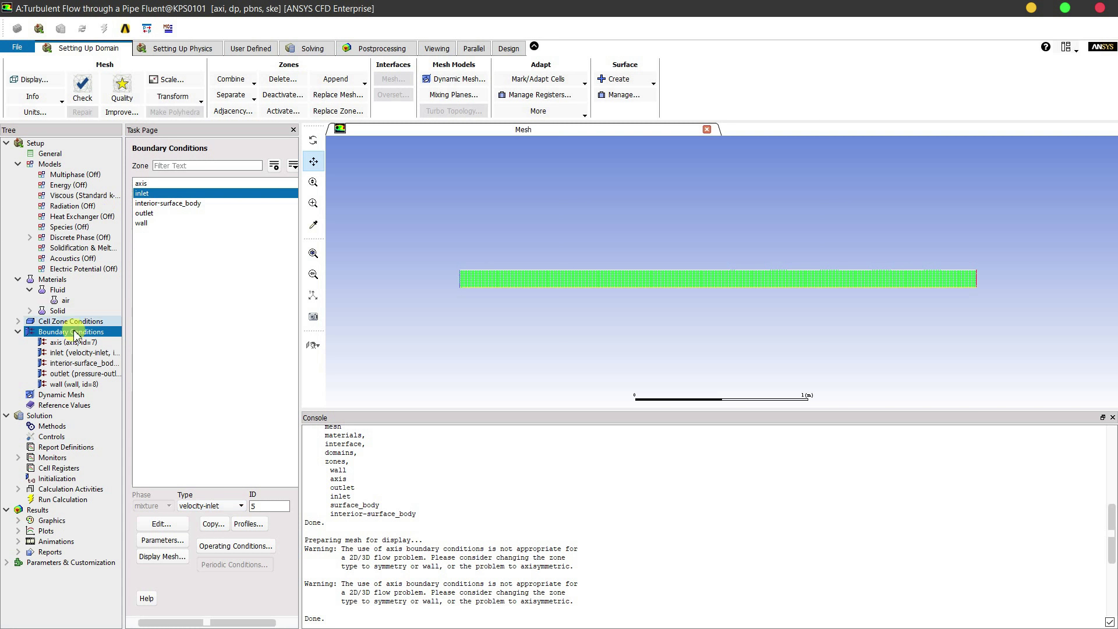
# Give the inlet a velocity magnitude of 50 m/s and specify turbulence by Intensity and Hydraulic Diameter with a 0.2 m diameter.
pyautogui.doubleClick(176, 196)
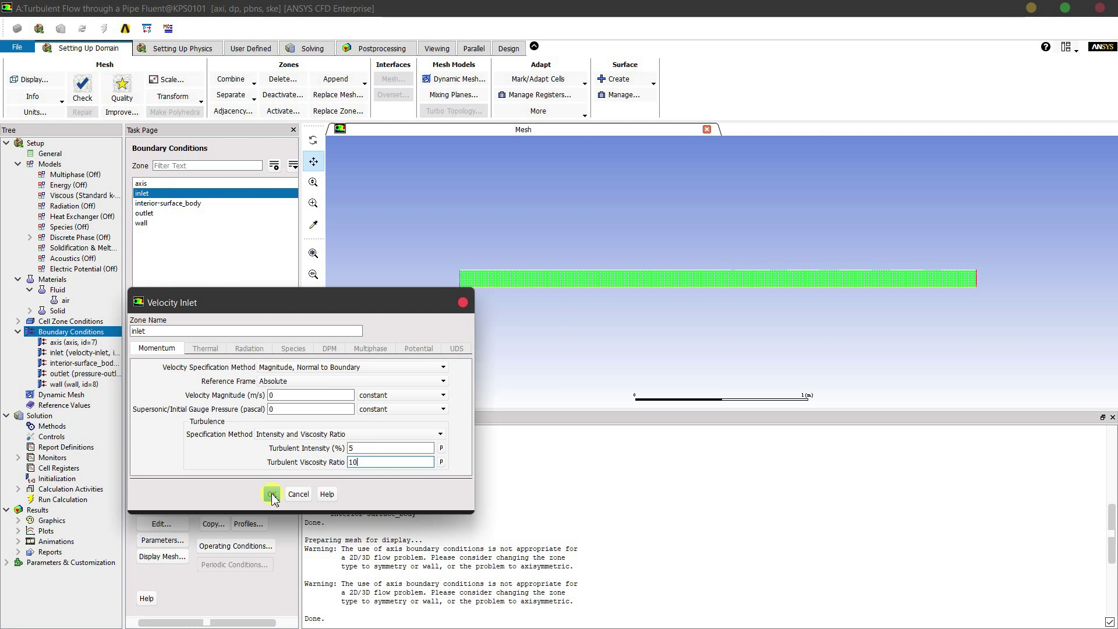
pyautogui.doubleClick(318, 395)
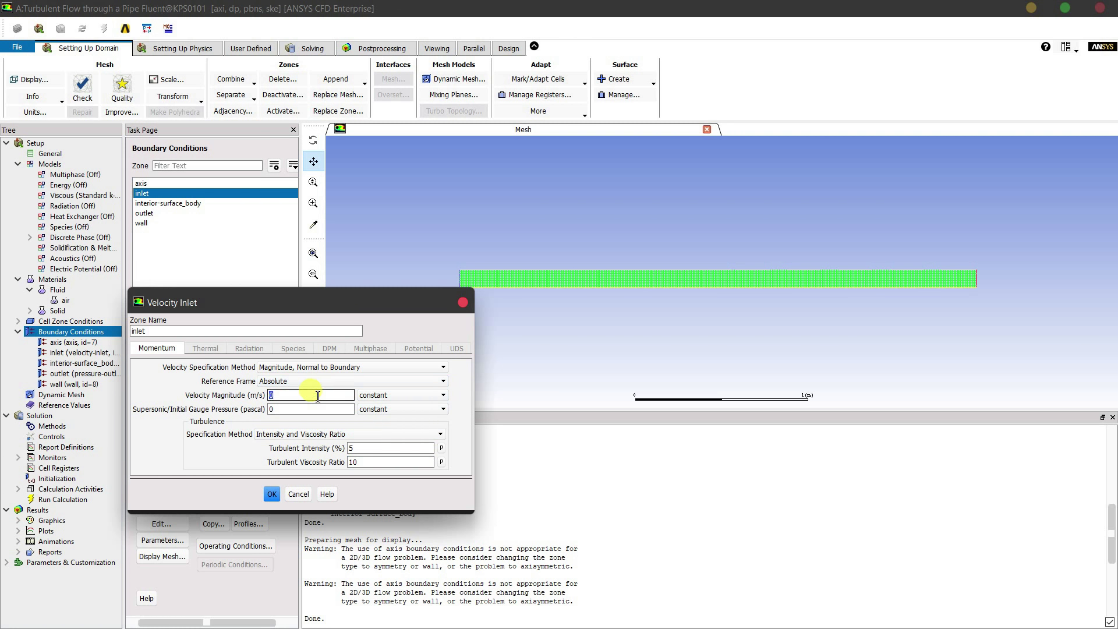
pyautogui.click(326, 435)
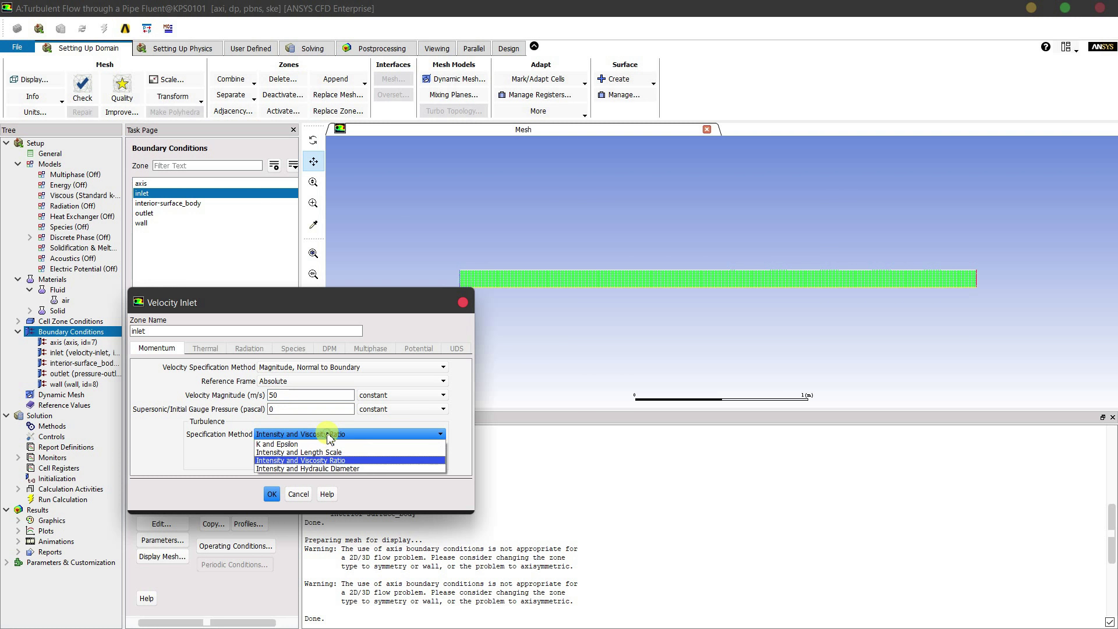
pyautogui.click(310, 469)
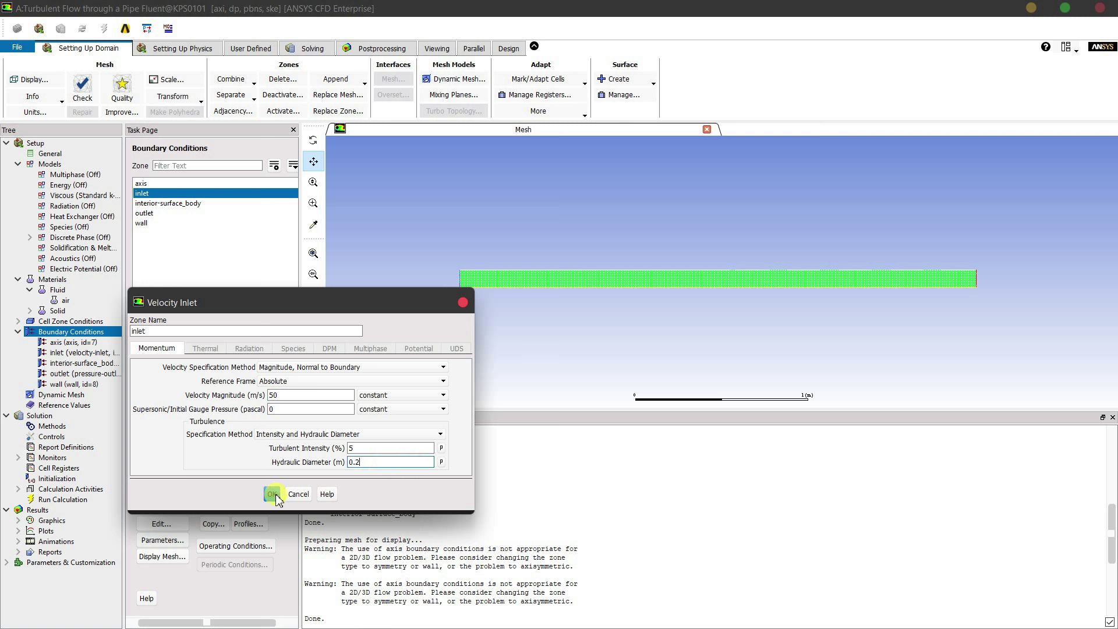
pyautogui.click(272, 494)
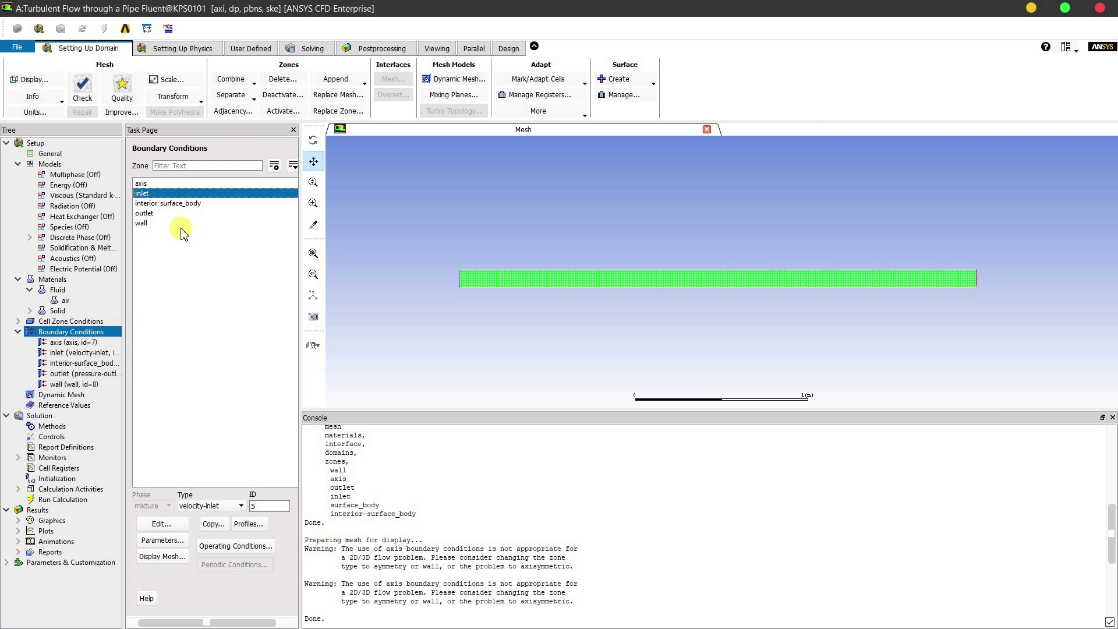
# Specify the outlet's backflow turbulence by Intensity and Hydraulic Diameter with a hydraulic diameter of 0.2 m.
pyautogui.click(166, 215)
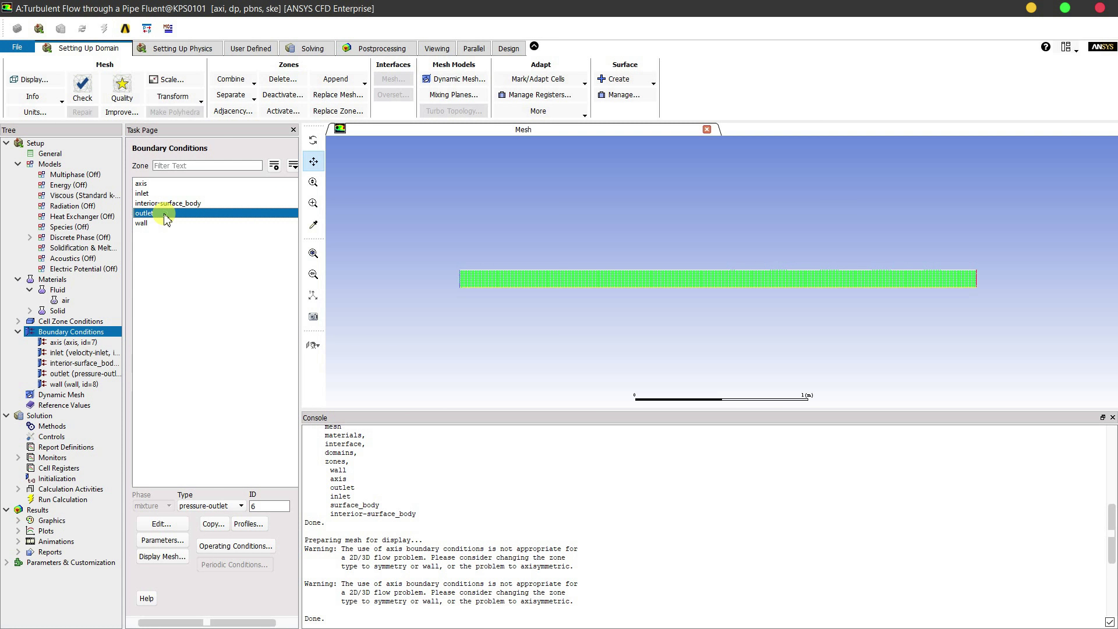
pyautogui.doubleClick(165, 214)
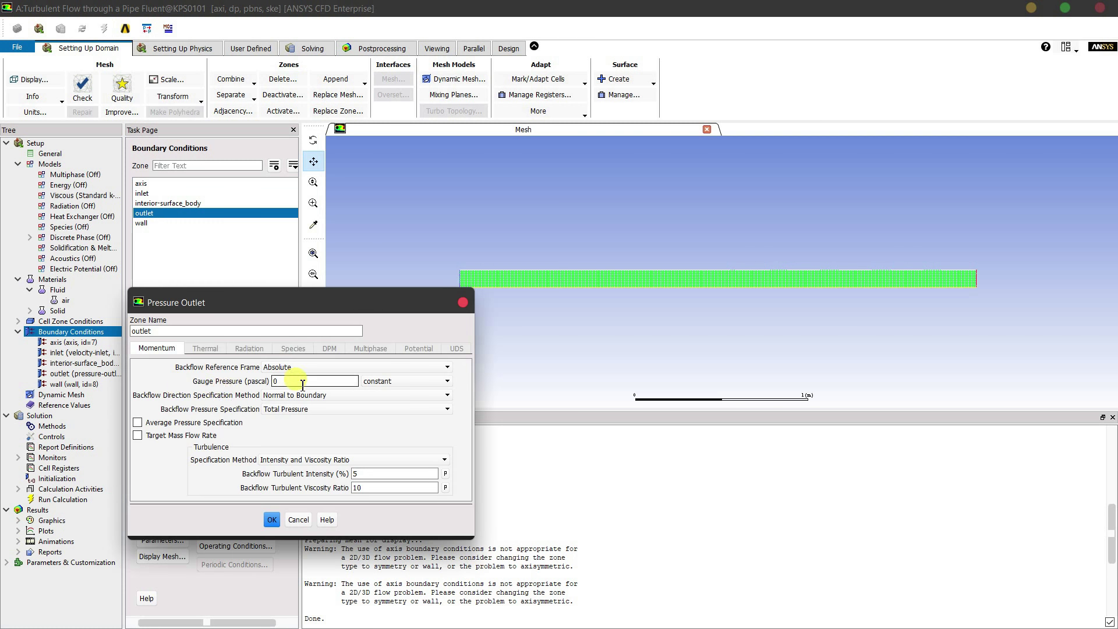
pyautogui.click(327, 460)
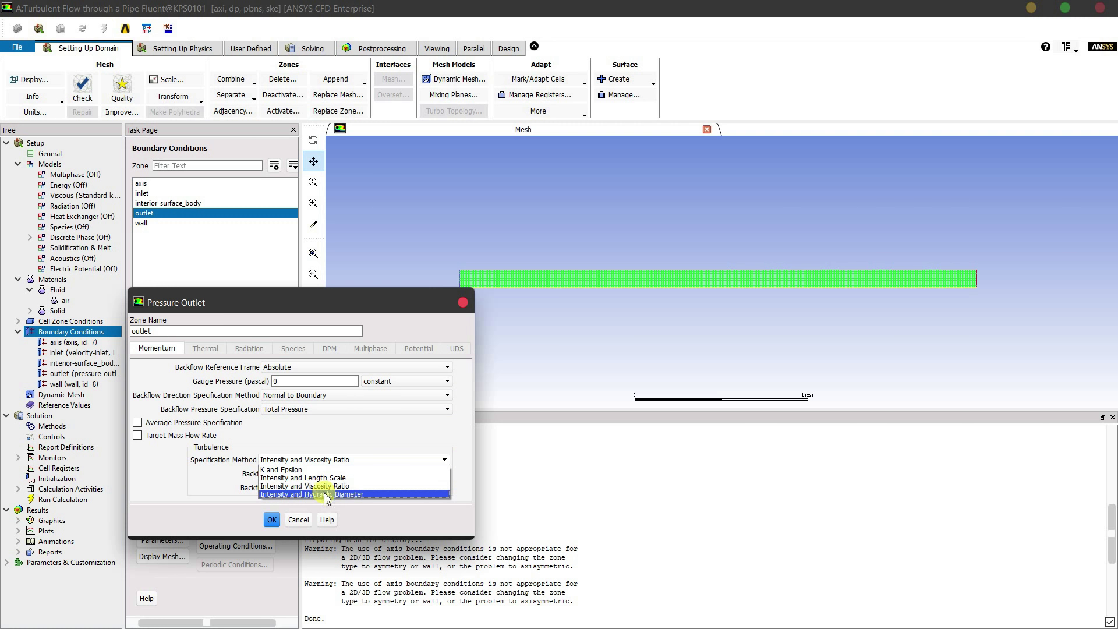
pyautogui.click(325, 494)
pyautogui.click(367, 488)
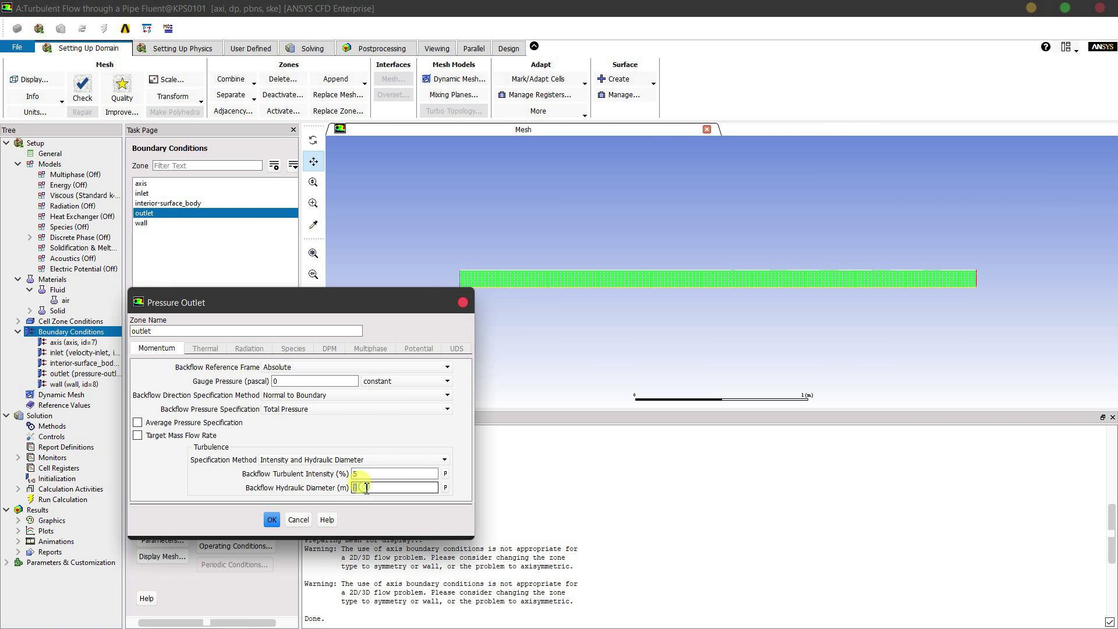
pyautogui.write('0.2')
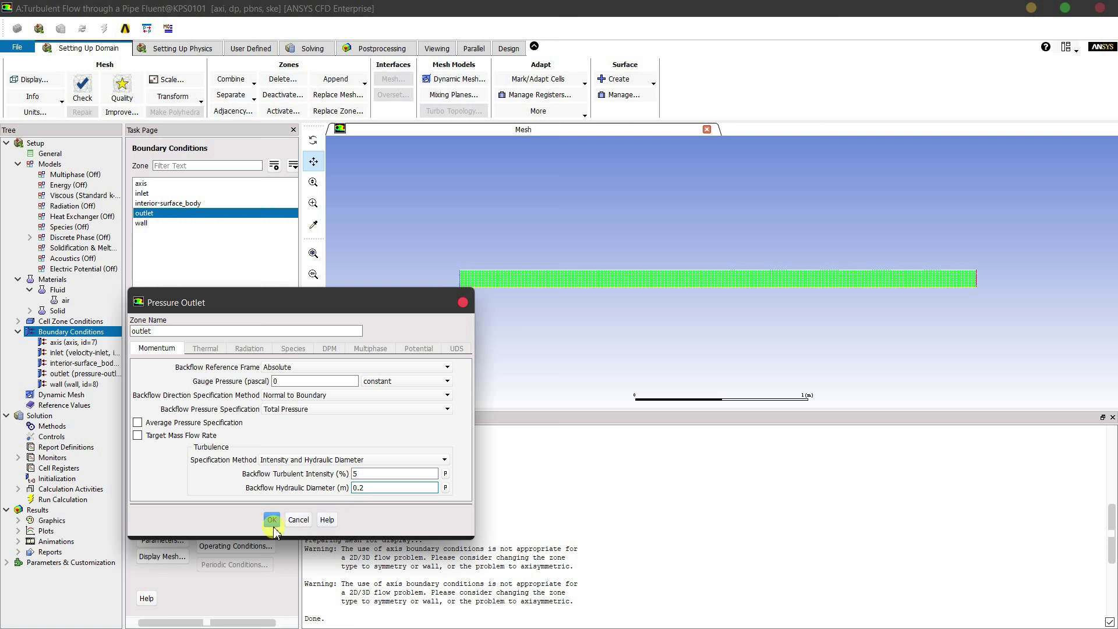
pyautogui.click(274, 519)
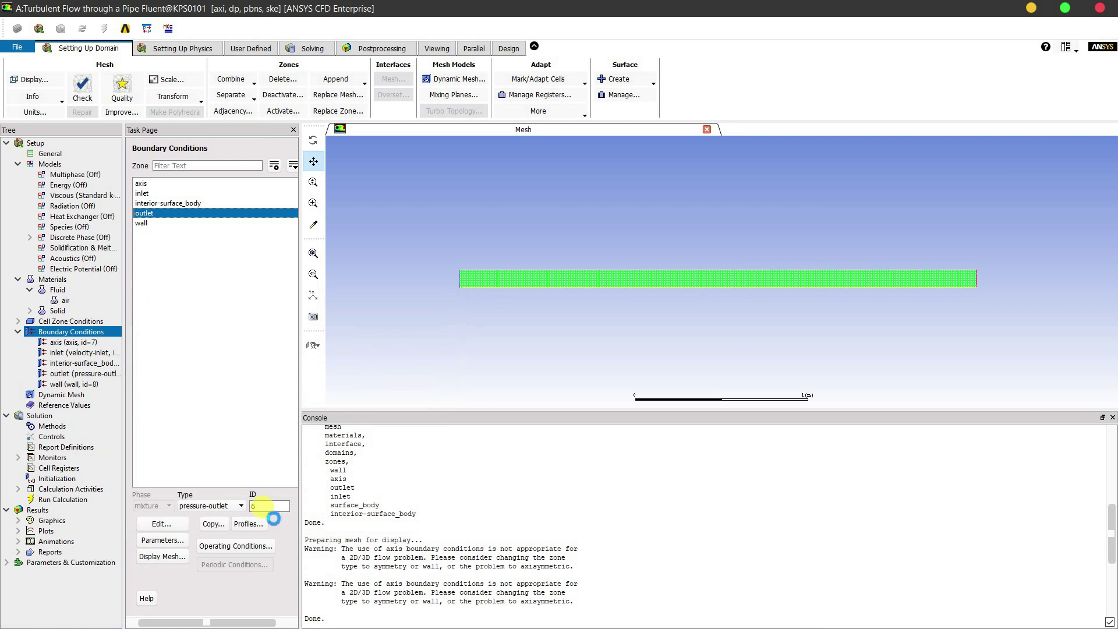
# Choose pressure-outlet as the outlet zone's boundary type and accept its settings.
pyautogui.click(218, 511)
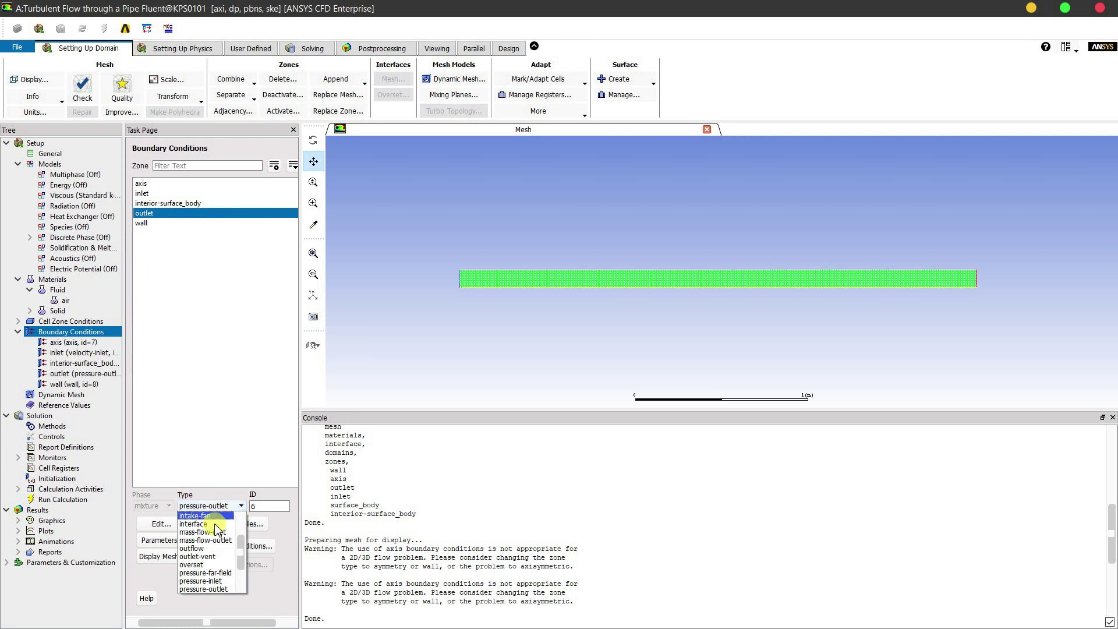
pyautogui.click(216, 590)
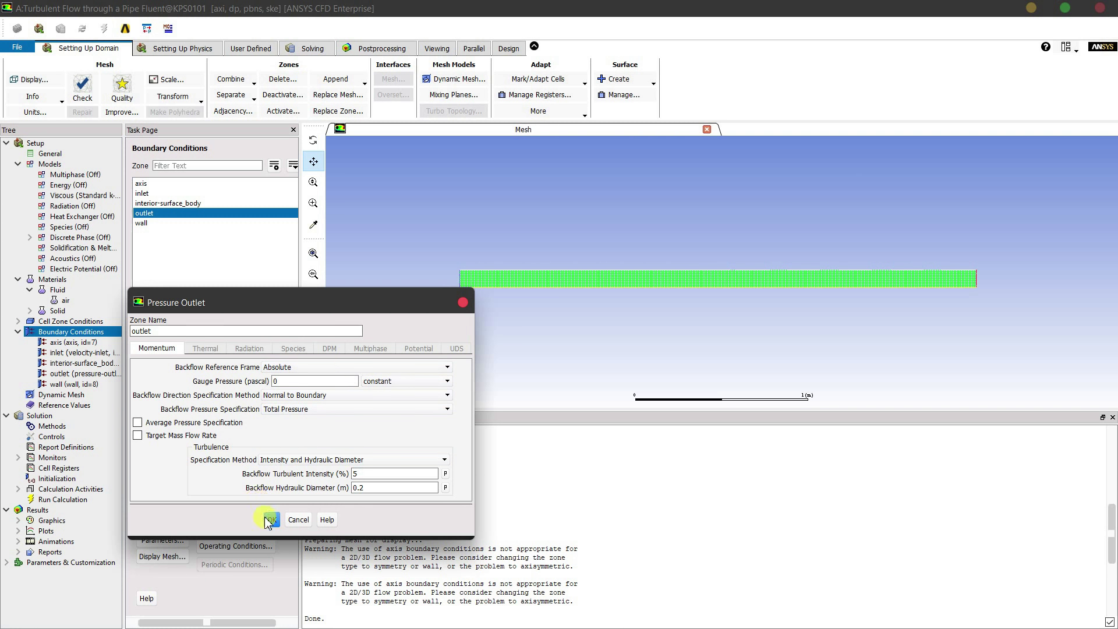
pyautogui.click(272, 520)
# Choose wall as the wall zone's boundary type, accept its stationary no-slip settings, and select the axis zone.
pyautogui.click(142, 223)
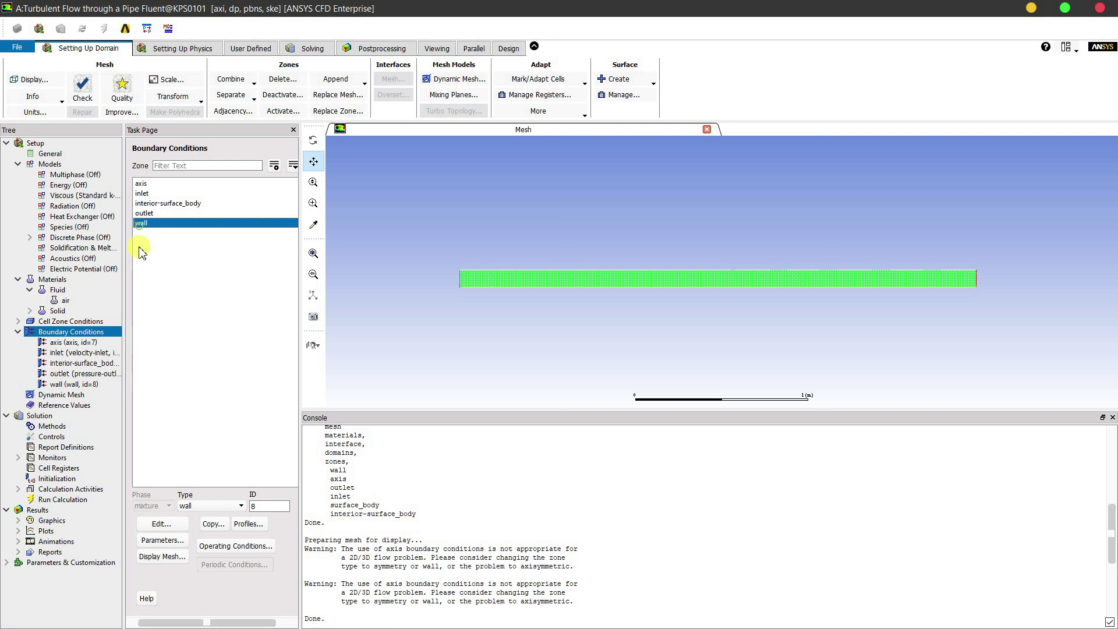
pyautogui.click(224, 506)
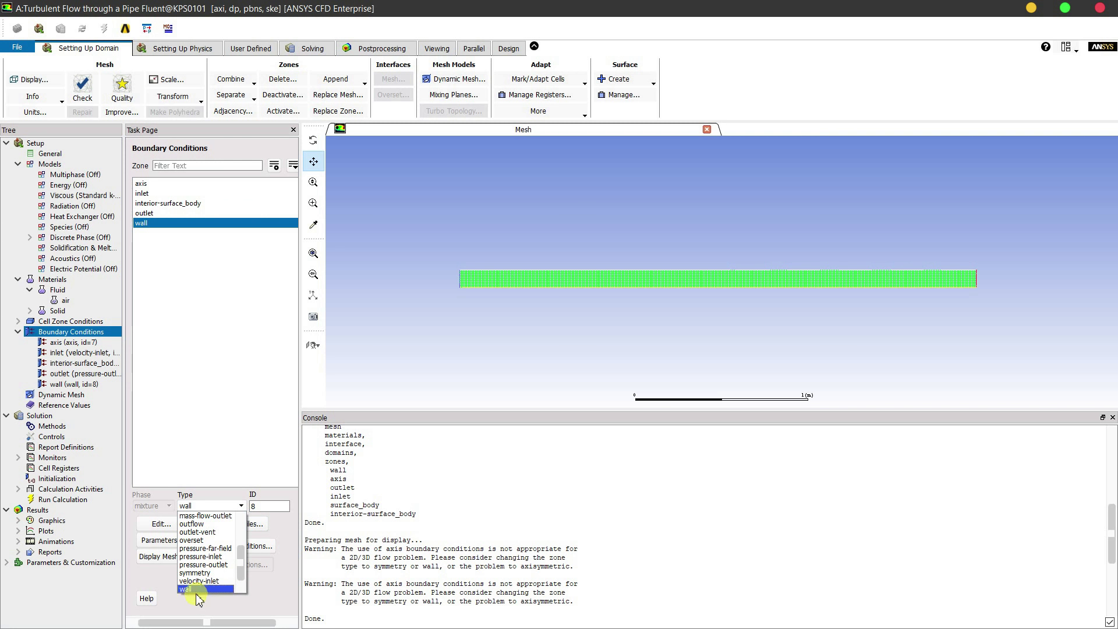
pyautogui.click(192, 590)
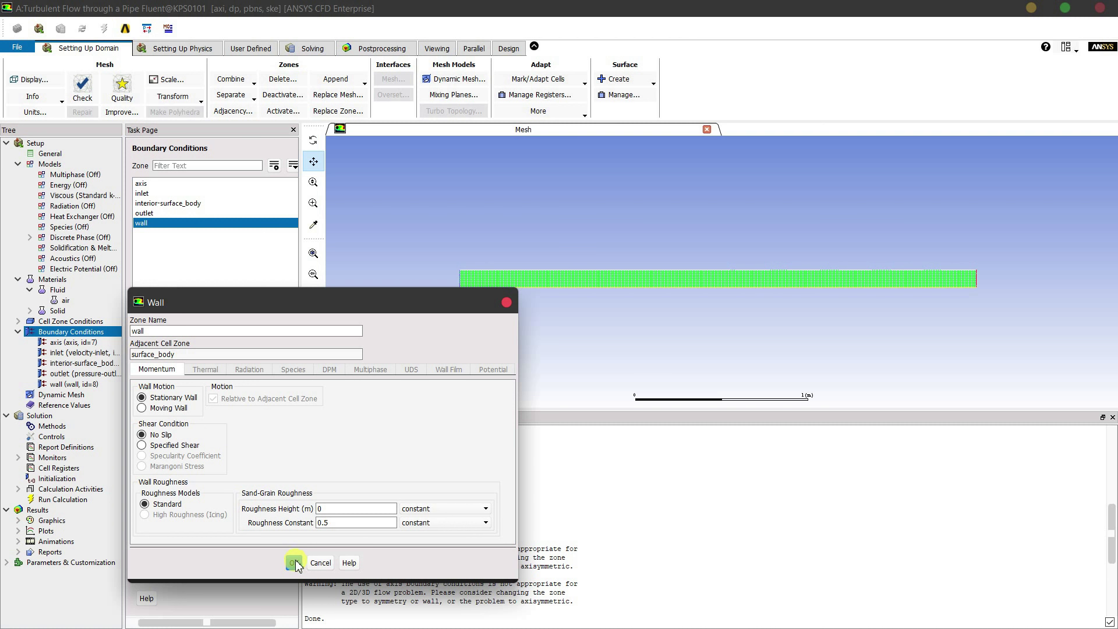
pyautogui.click(294, 562)
pyautogui.click(144, 185)
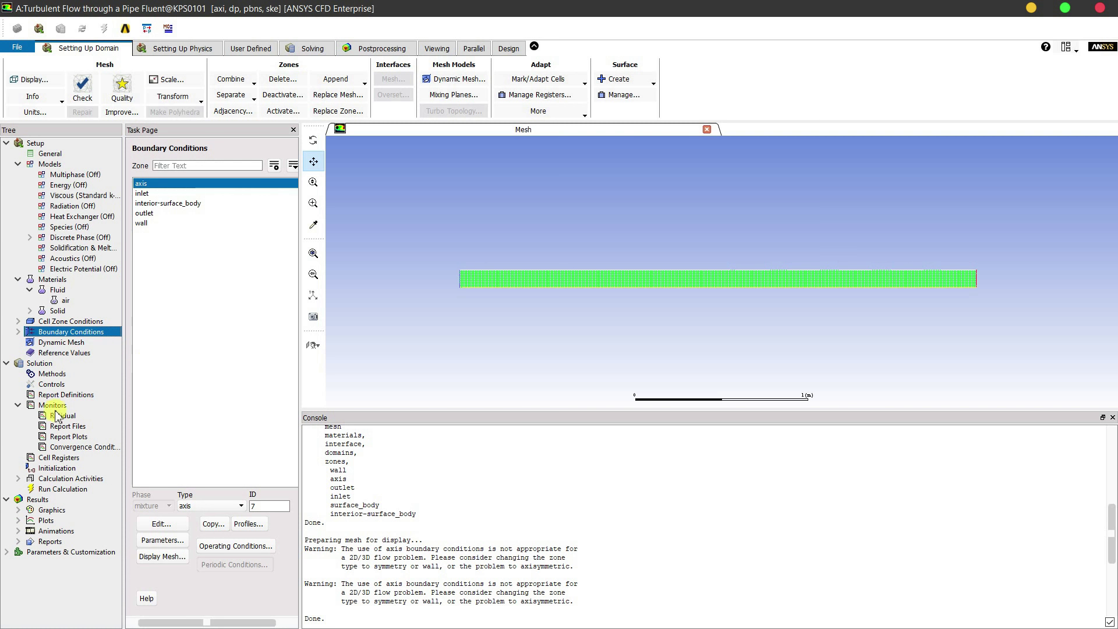
# Set the solution scheme to Coupled and both Turbulent Kinetic Energy and Turbulent Dissipation Rate discretization to Second Order Upwind.
pyautogui.click(54, 363)
pyautogui.click(53, 374)
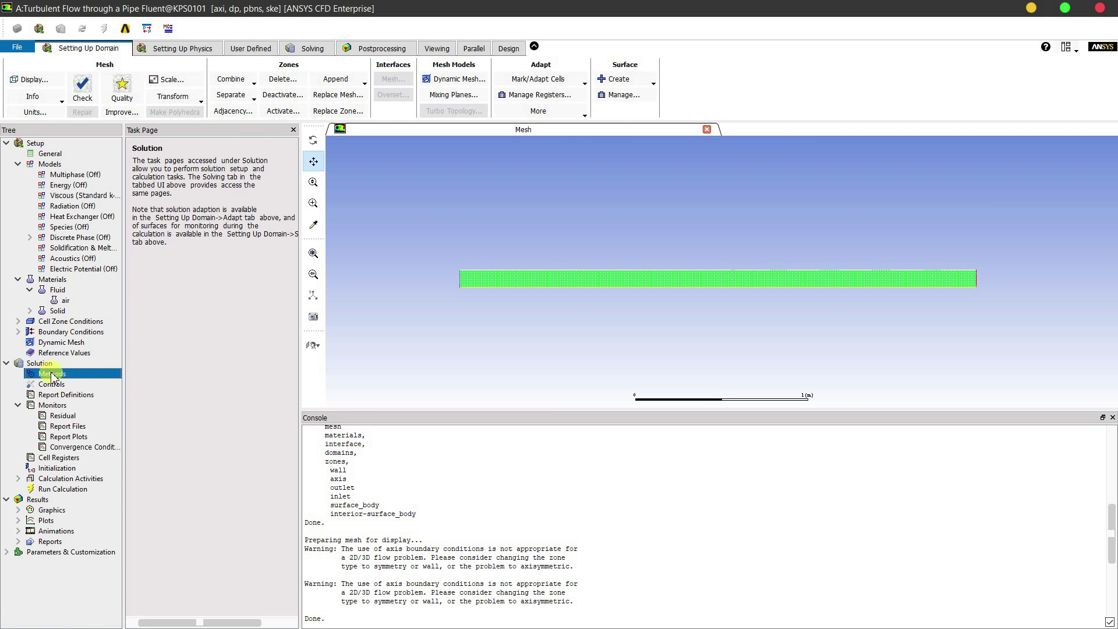
pyautogui.click(178, 183)
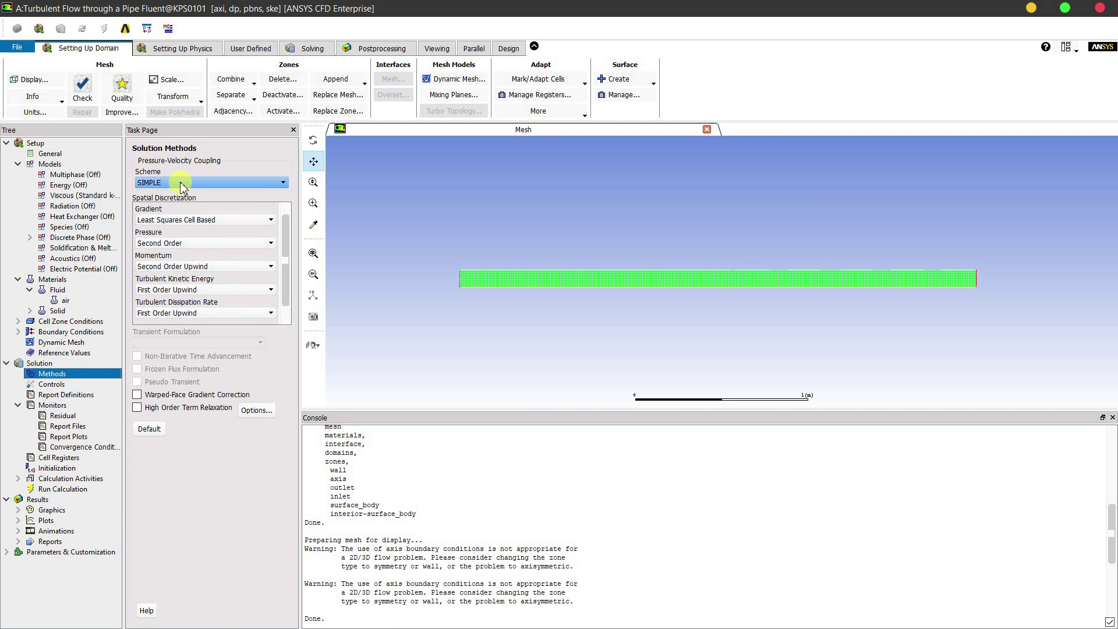
pyautogui.click(150, 199)
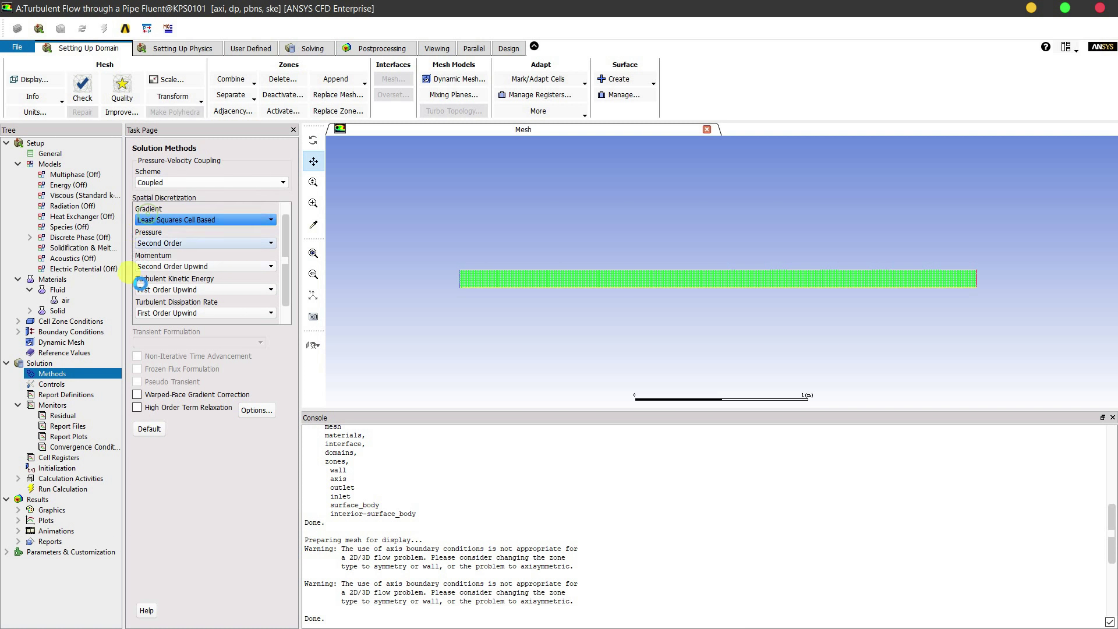
pyautogui.click(157, 290)
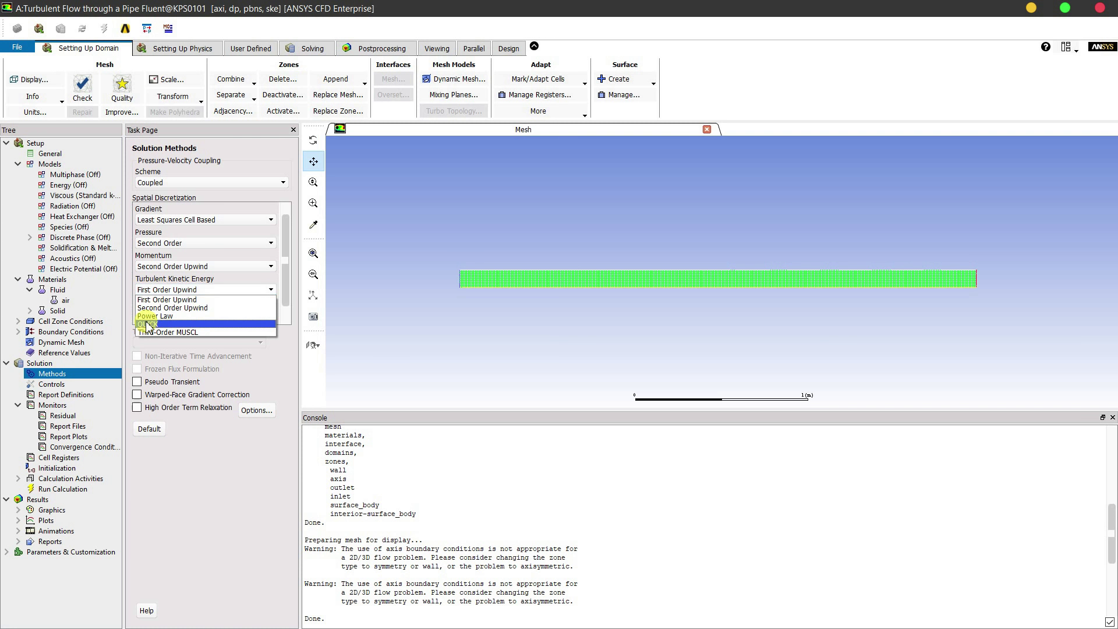
pyautogui.click(157, 308)
pyautogui.click(158, 312)
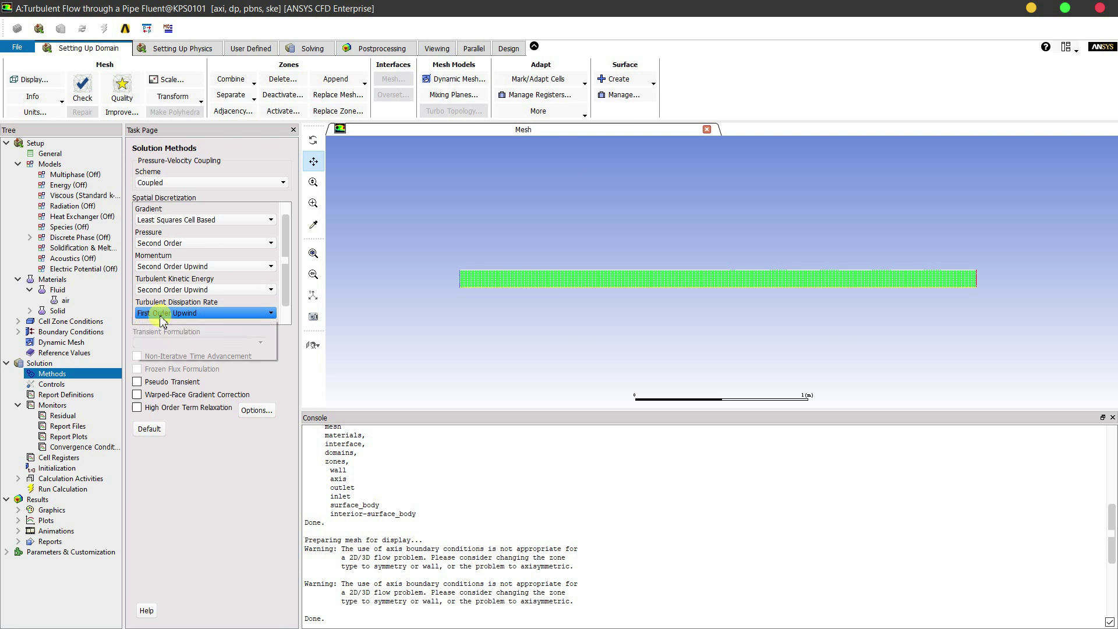
pyautogui.click(158, 332)
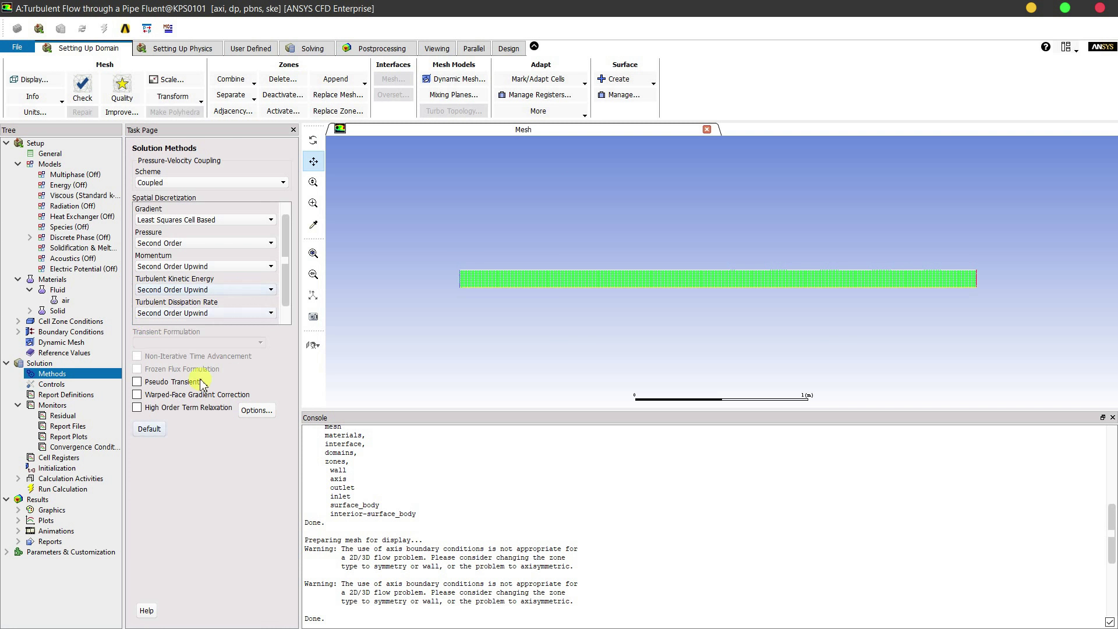
# Initialize the solution using Standard Initialization with the initial values computed from the inlet.
pyautogui.click(61, 469)
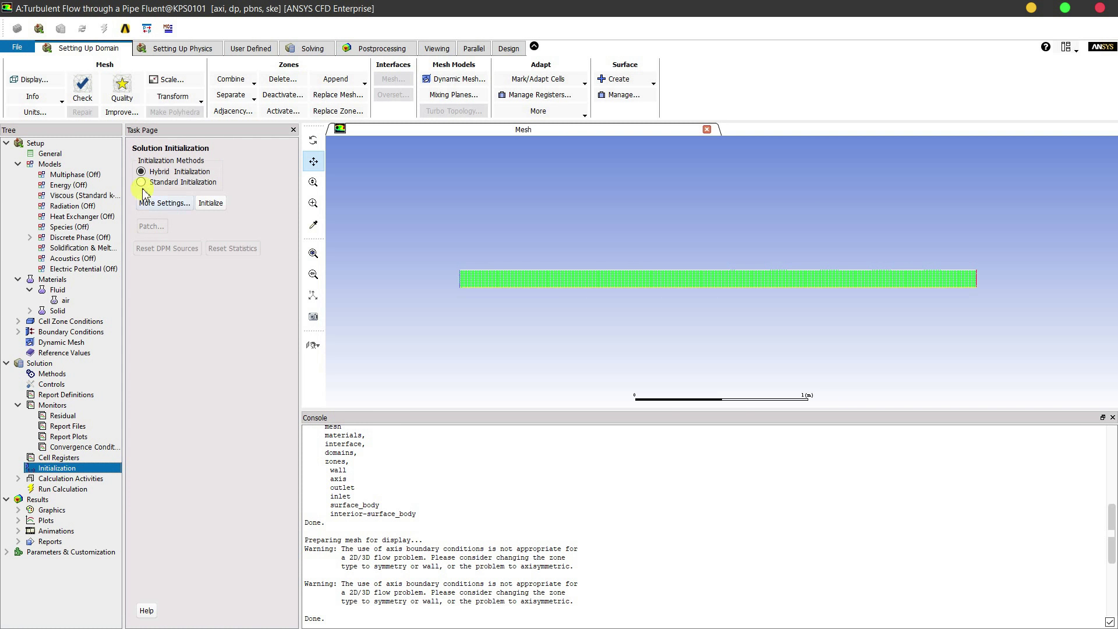
pyautogui.click(142, 183)
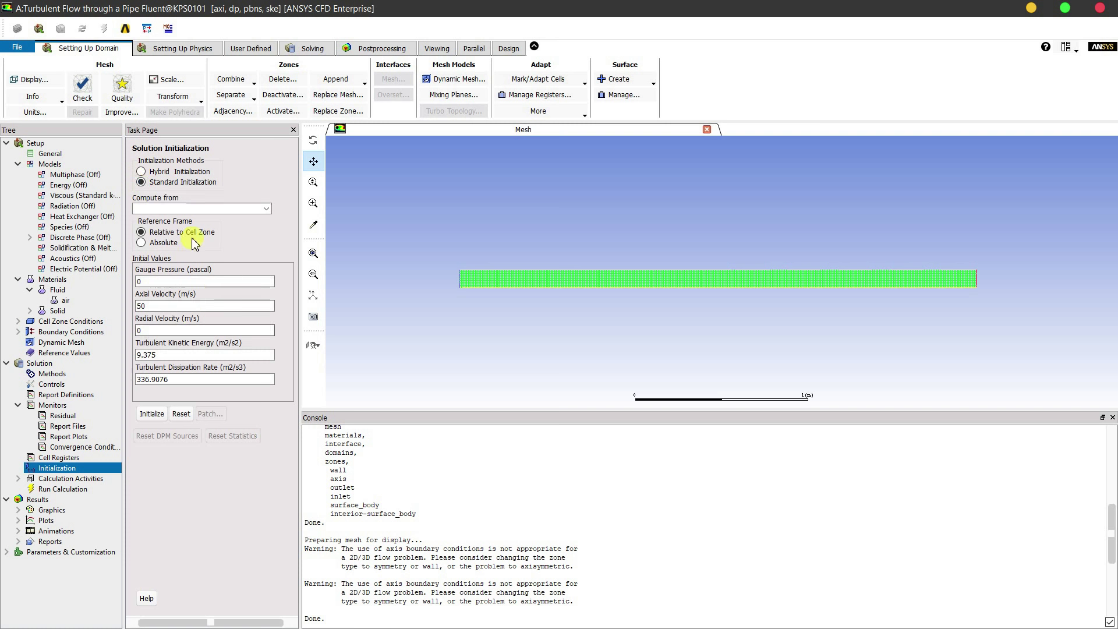
pyautogui.click(267, 209)
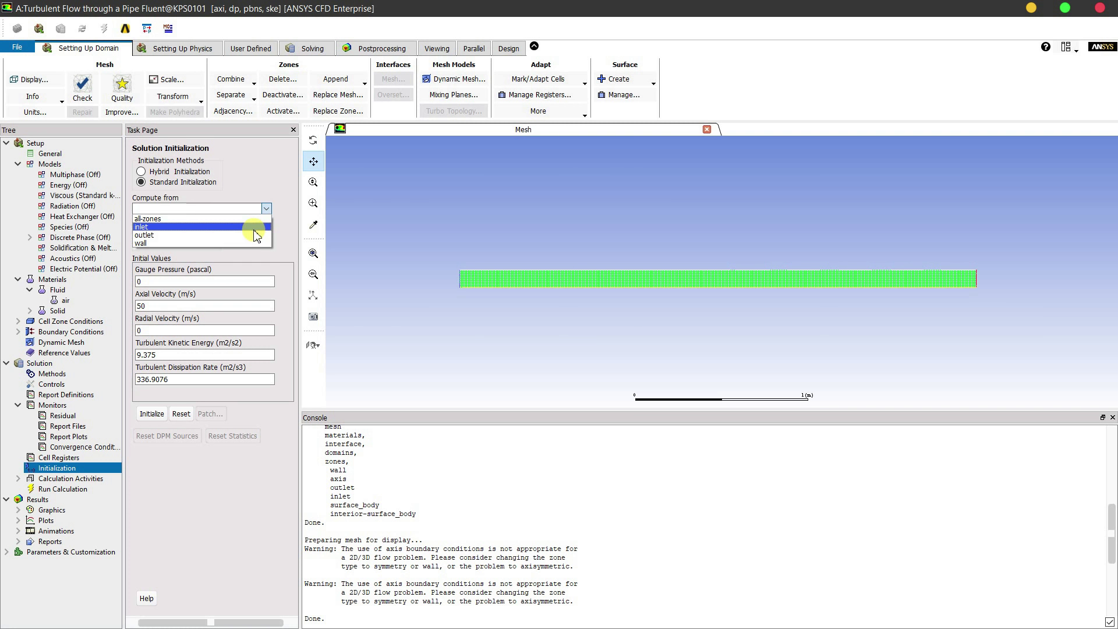
pyautogui.click(250, 231)
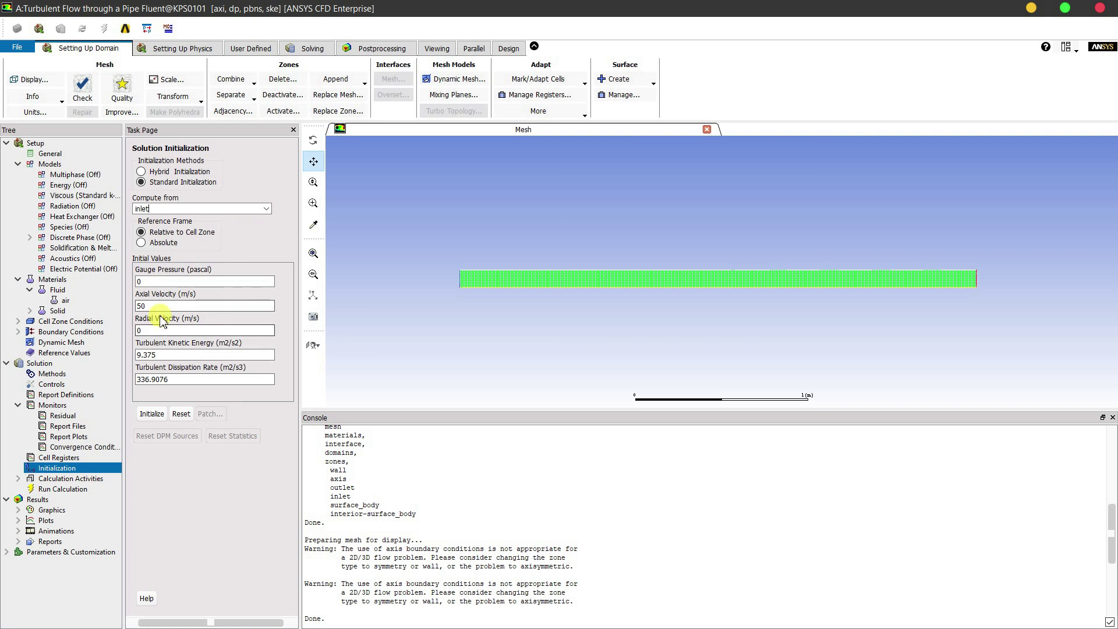
pyautogui.doubleClick(144, 306)
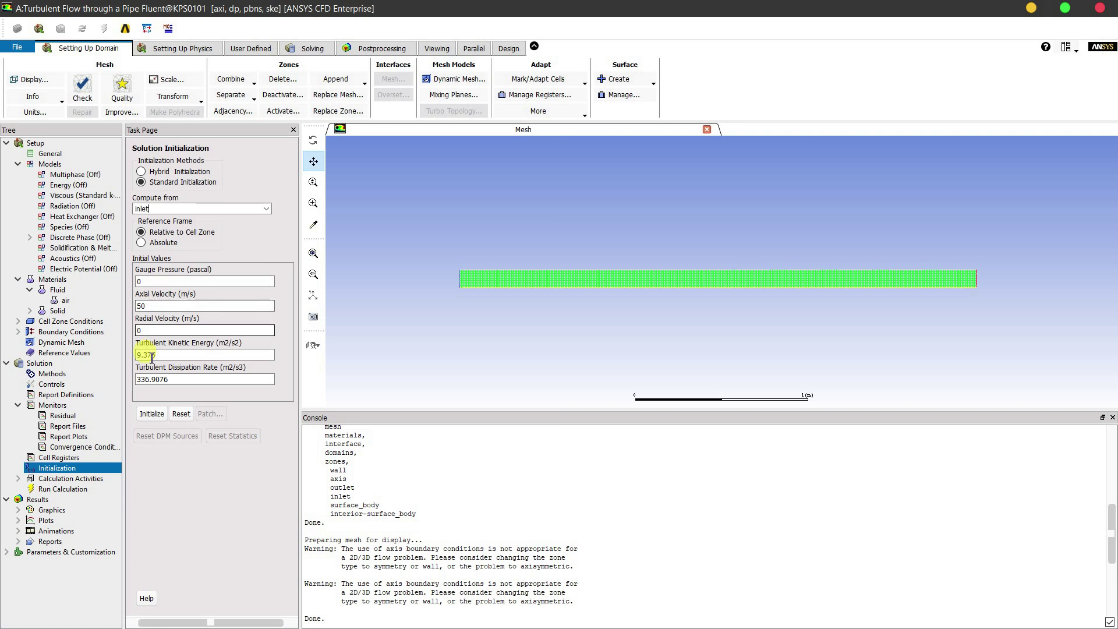
pyautogui.click(152, 415)
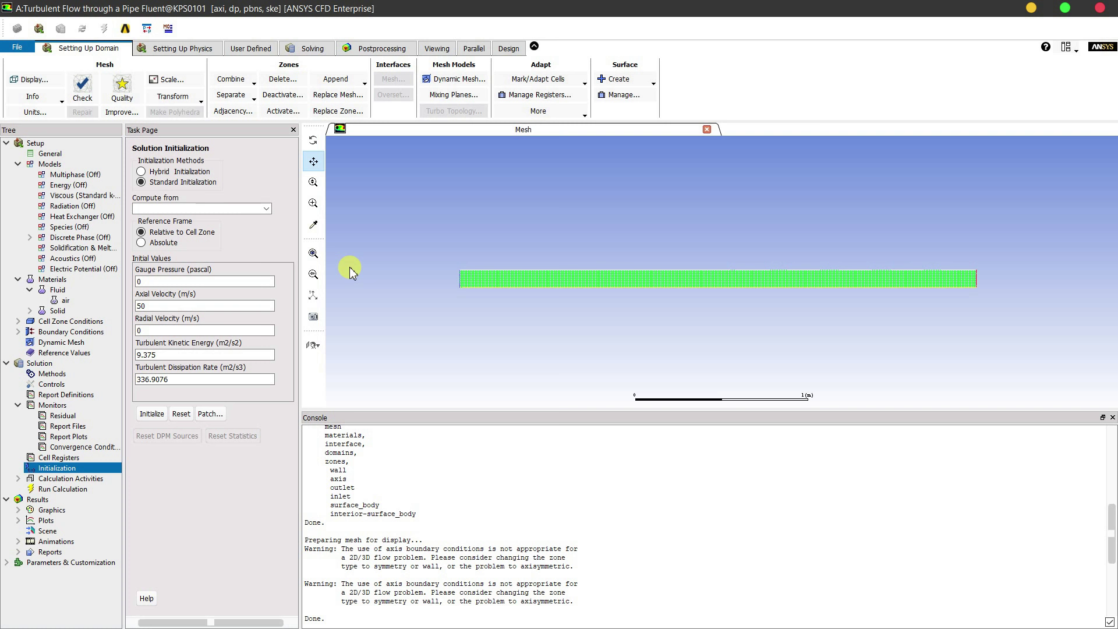
# Run the calculation with 5000 iterations and acknowledge its completion.
pyautogui.click(74, 491)
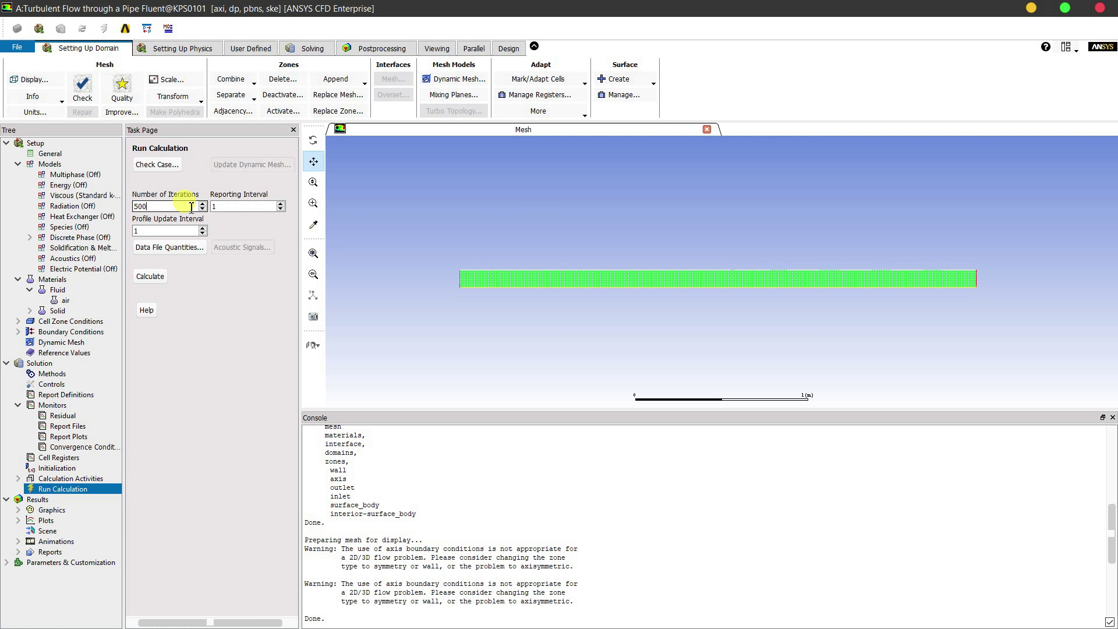
pyautogui.click(150, 275)
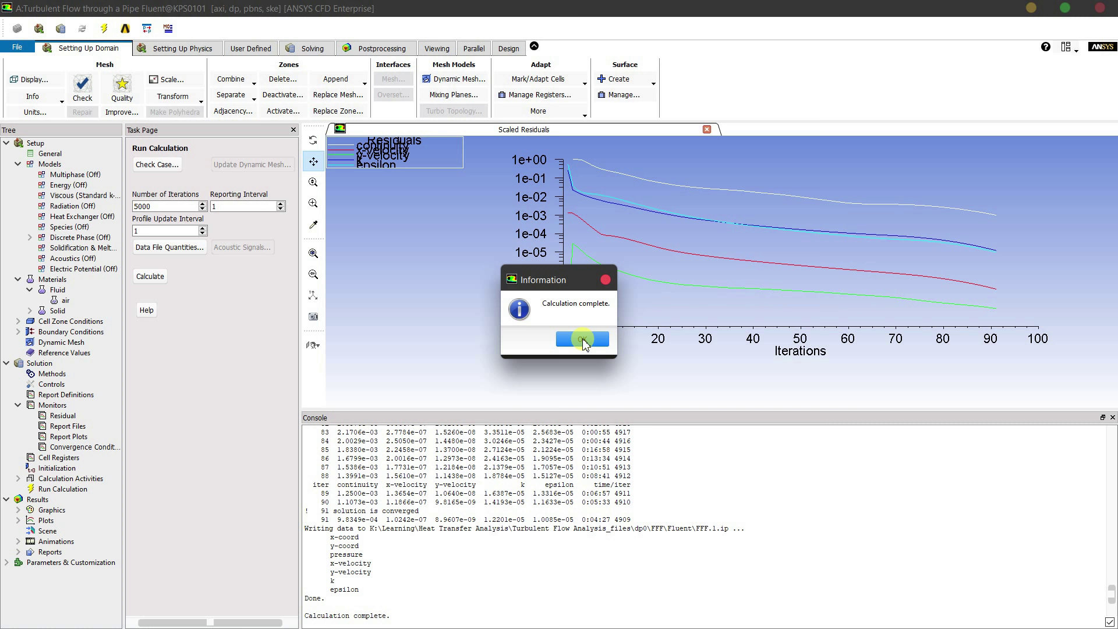
pyautogui.click(583, 340)
# Set the continuity residual's absolute convergence criterion to 1e-6 in the residual monitors.
pyautogui.click(63, 415)
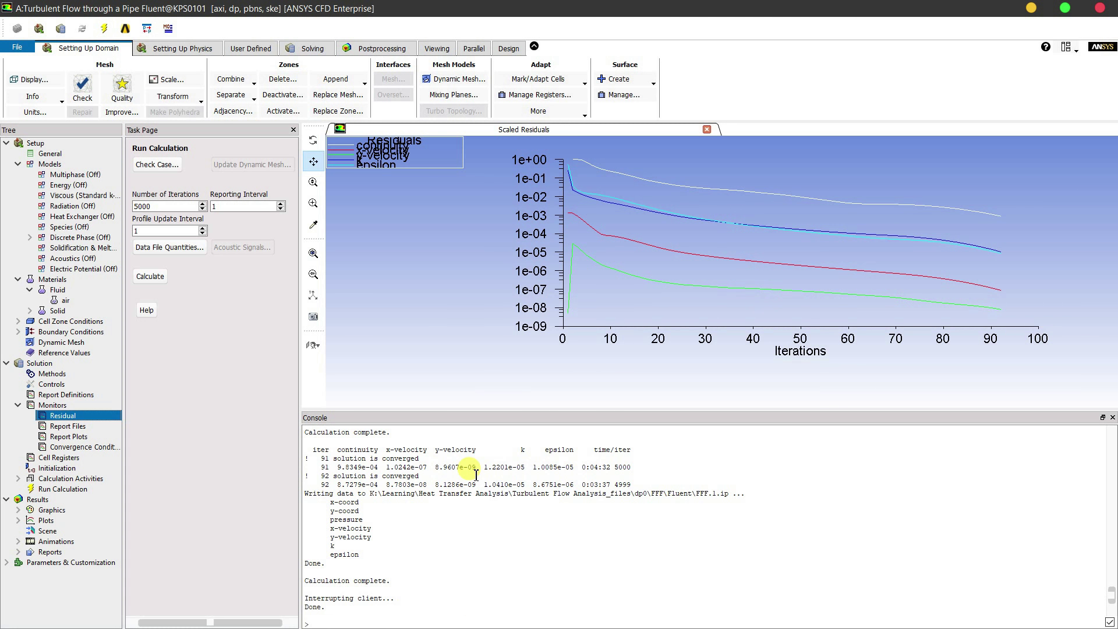
pyautogui.doubleClick(77, 417)
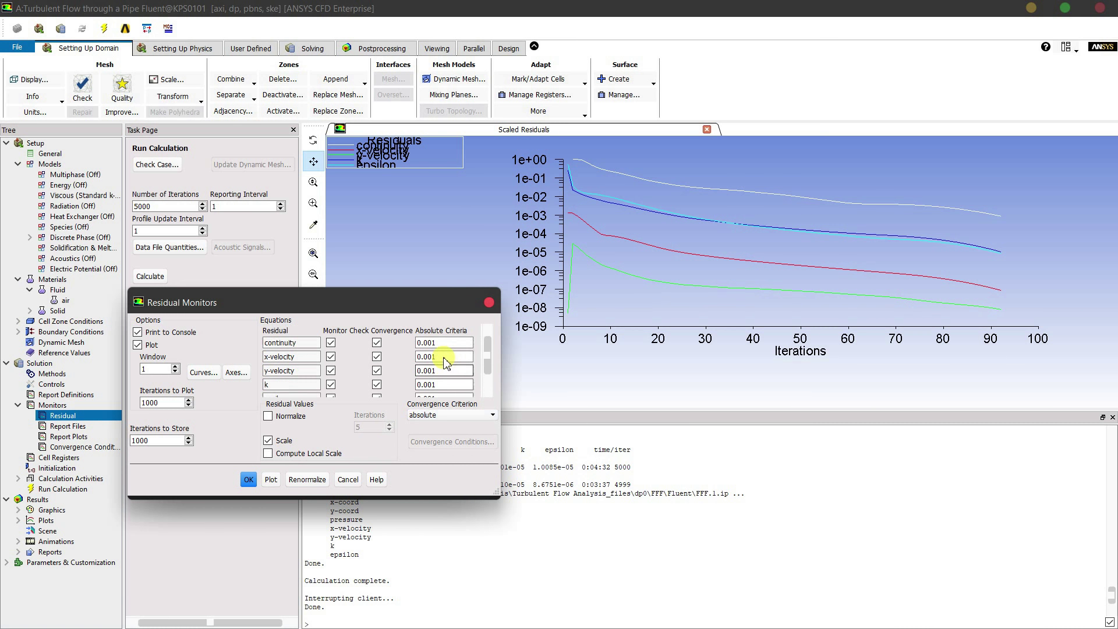
pyautogui.click(452, 342)
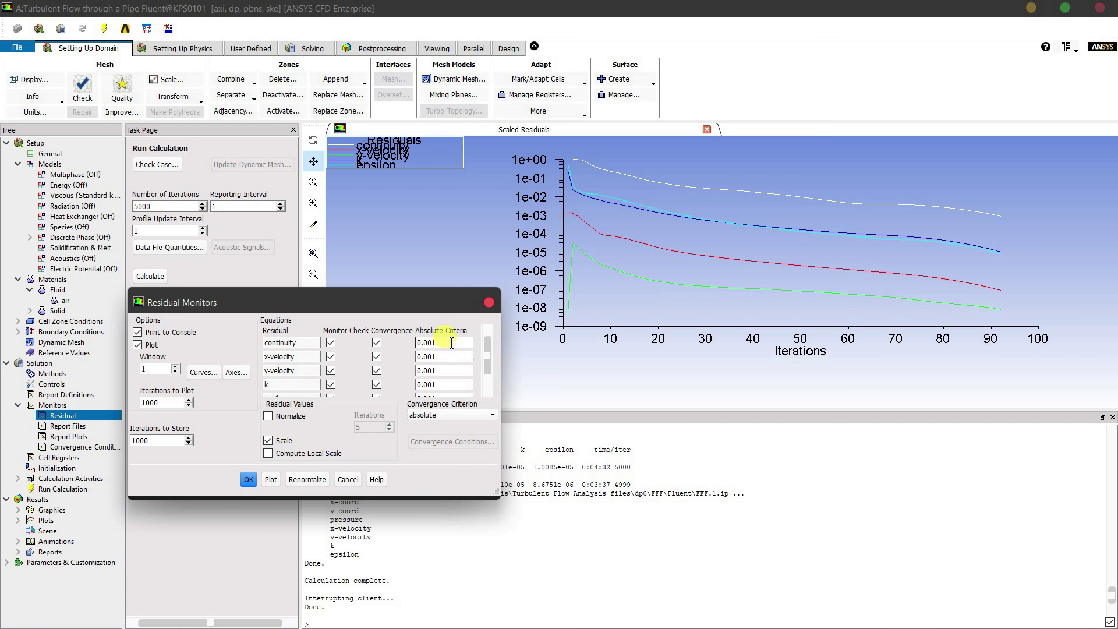
pyautogui.write('1e-')
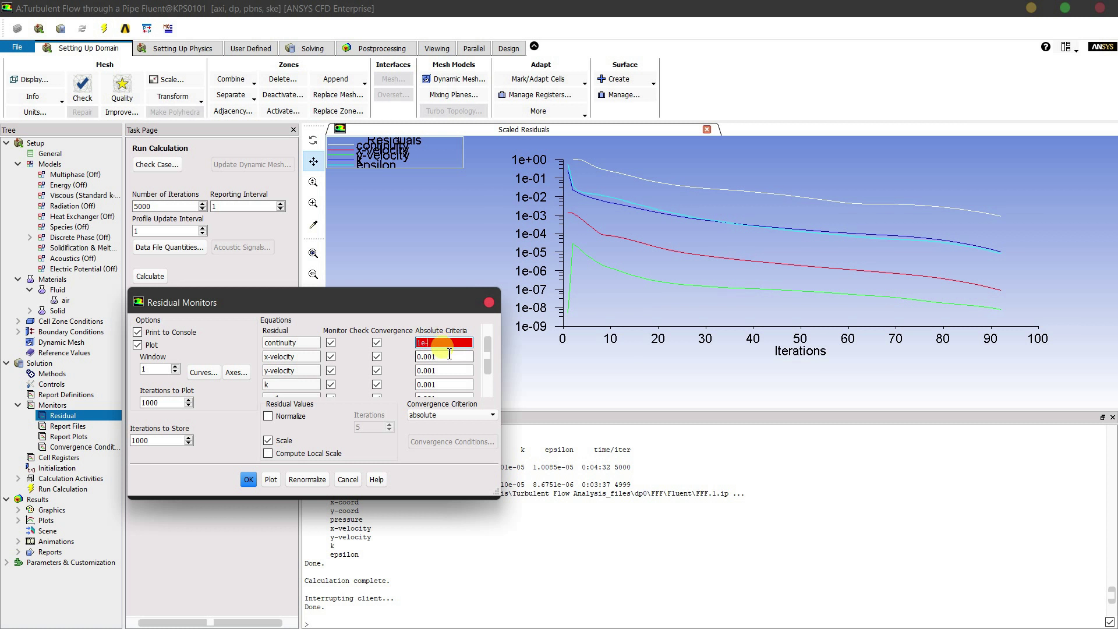
pyautogui.write('6')
# Copy the 1e-6 continuity criterion to the x-velocity, y-velocity, k and epsilon residuals and accept the monitor settings.
pyautogui.hotkey('ctrl', 'a')
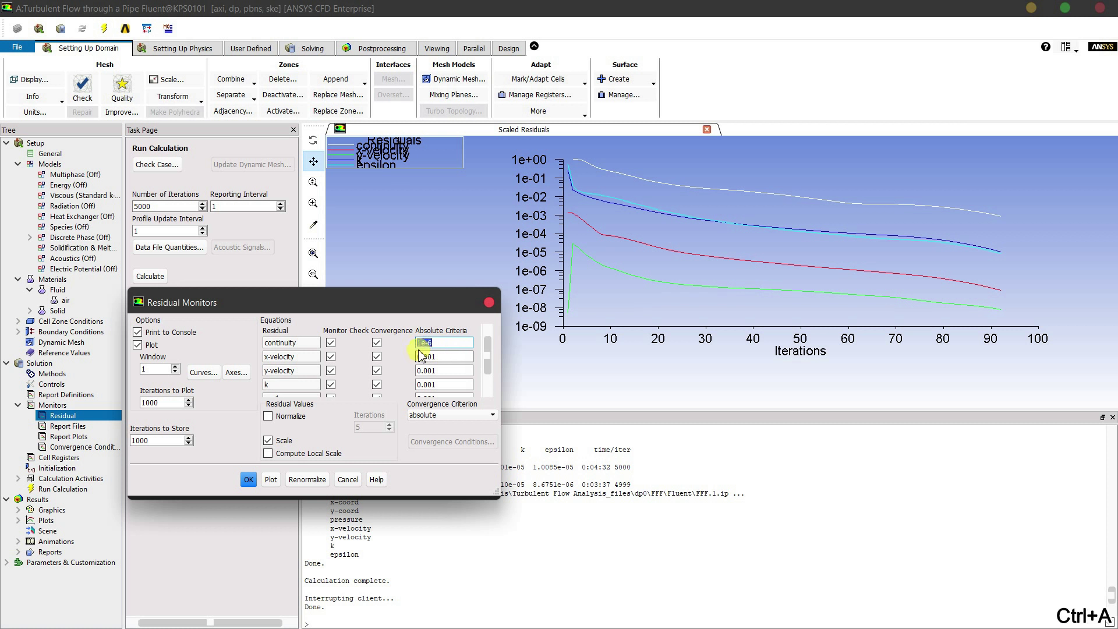
pyautogui.rightClick(424, 346)
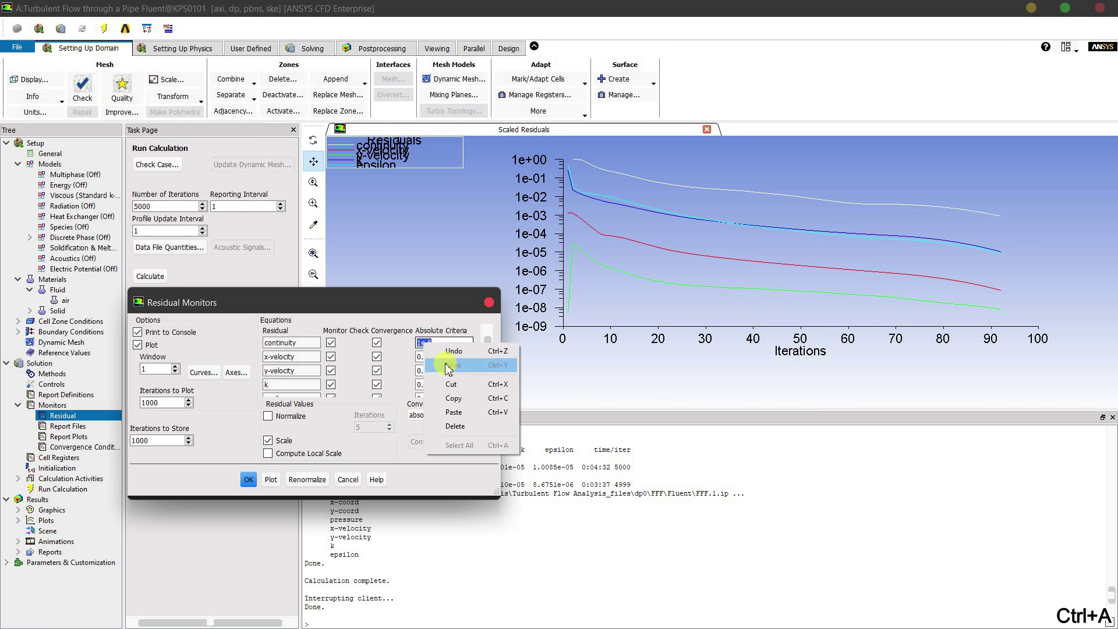
pyautogui.click(457, 408)
pyautogui.moveTo(456, 358); pyautogui.dragTo(365, 359)
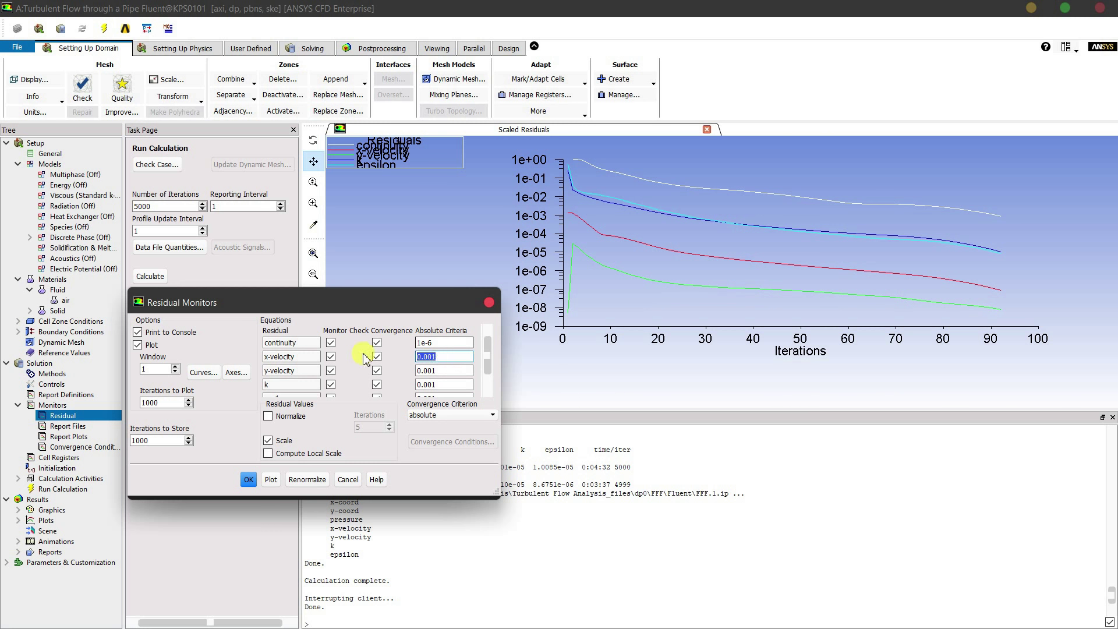
pyautogui.hotkey('ctrl', 'v')
pyautogui.moveTo(438, 377); pyautogui.dragTo(402, 385)
pyautogui.hotkey('ctrl', 'v')
pyautogui.hotkey('ctrl', 'v')
pyautogui.scroll(-1, 402, 381)
pyautogui.moveTo(439, 379); pyautogui.dragTo(402, 379)
pyautogui.hotkey('ctrl', 'v')
pyautogui.click(248, 480)
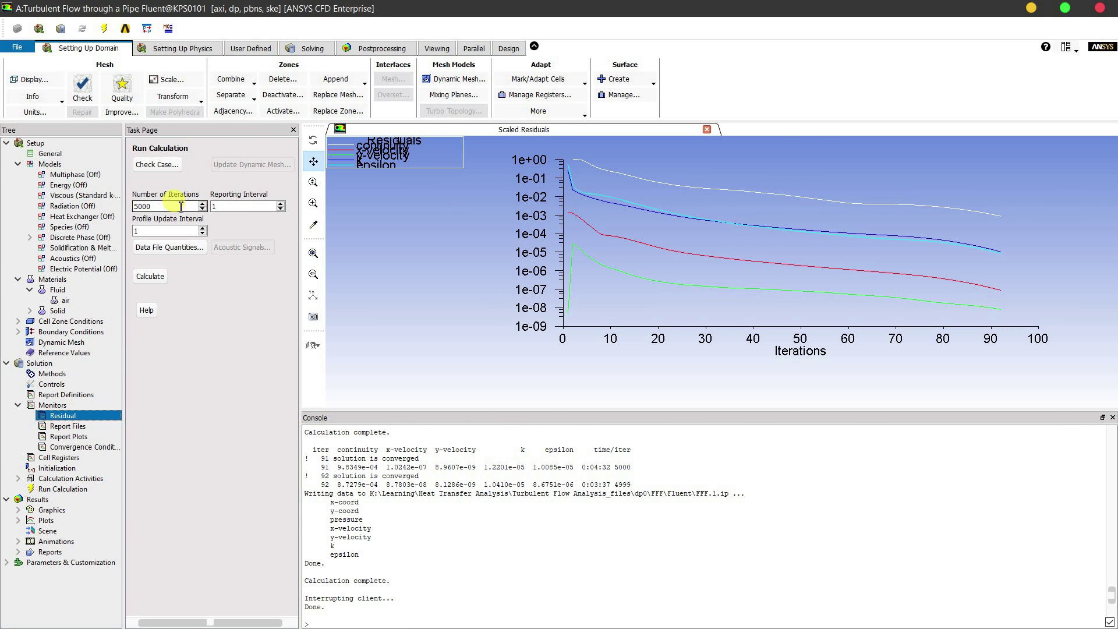
# Rerun the calculation, using the settings changes for current and future calculations, and close Fluent.
pyautogui.click(150, 276)
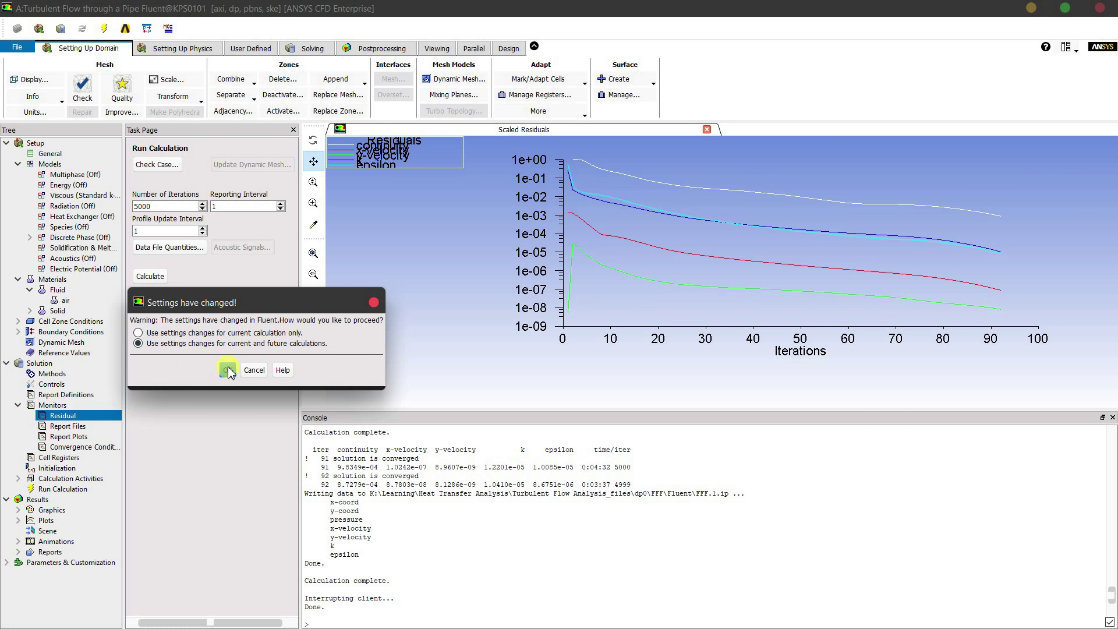
pyautogui.click(227, 370)
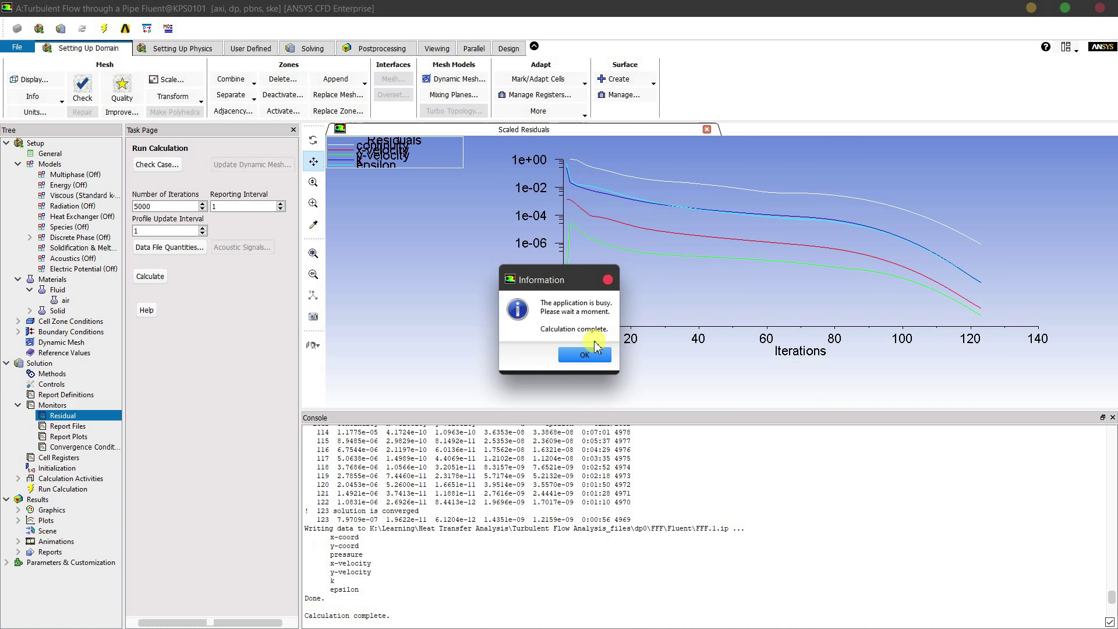
pyautogui.click(585, 355)
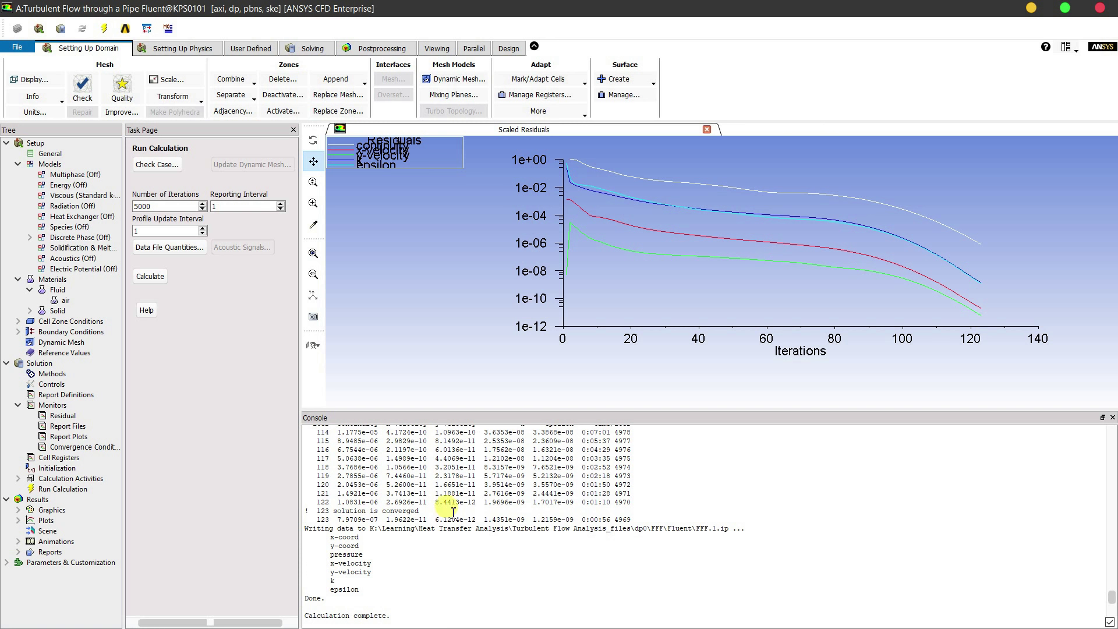
pyautogui.click(1100, 12)
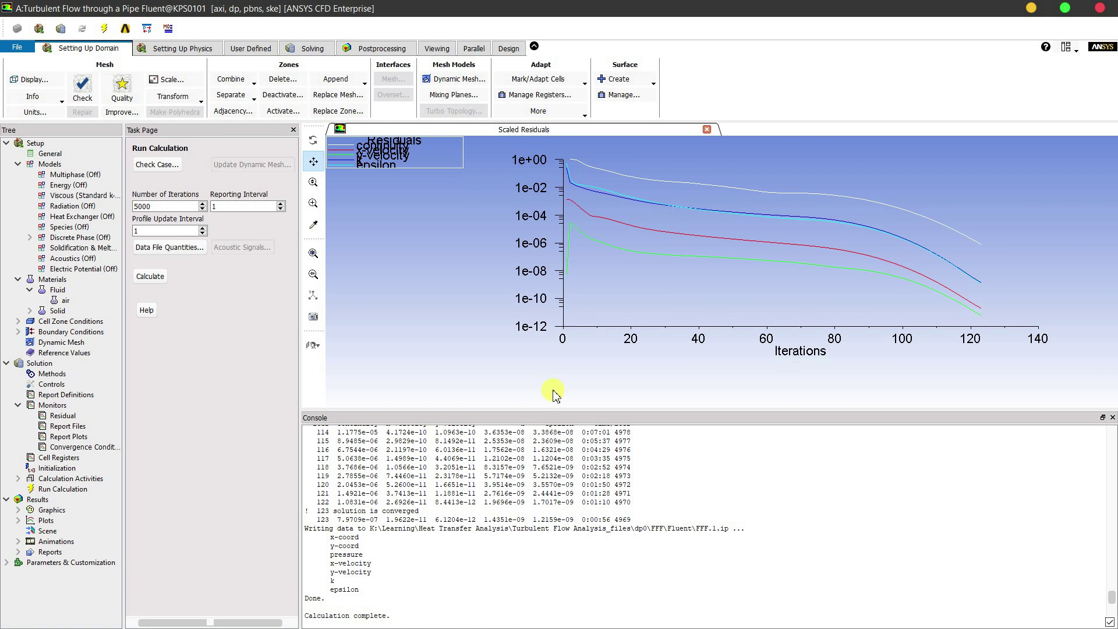
pyautogui.click(611, 342)
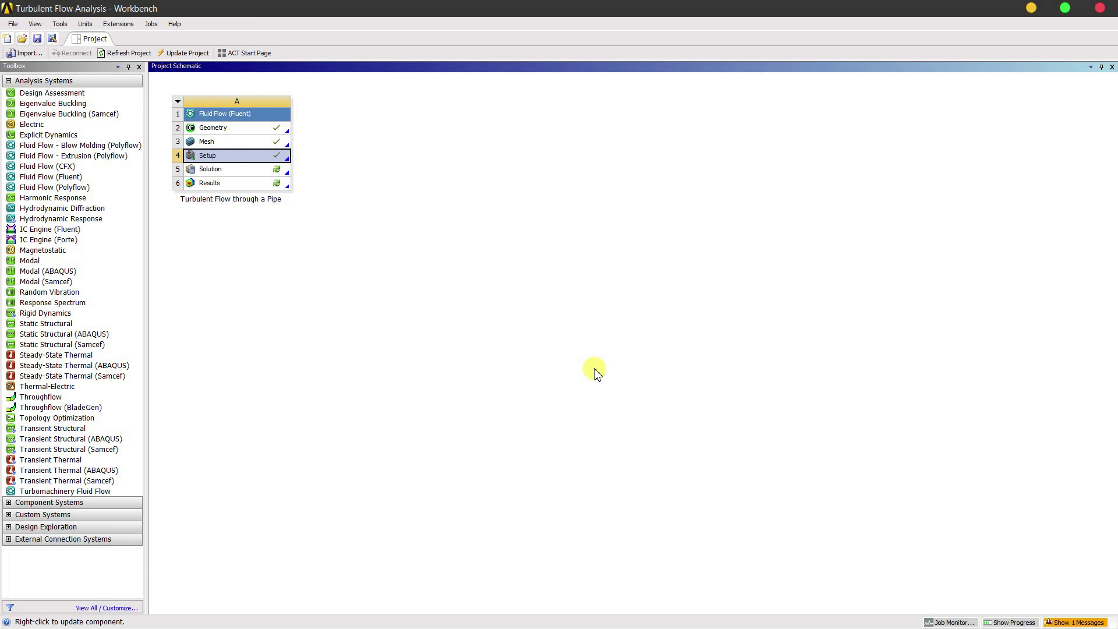
# Update the Solution component of the Fluid Flow (Fluent) system in Workbench and show the update progress.
pyautogui.click(282, 170)
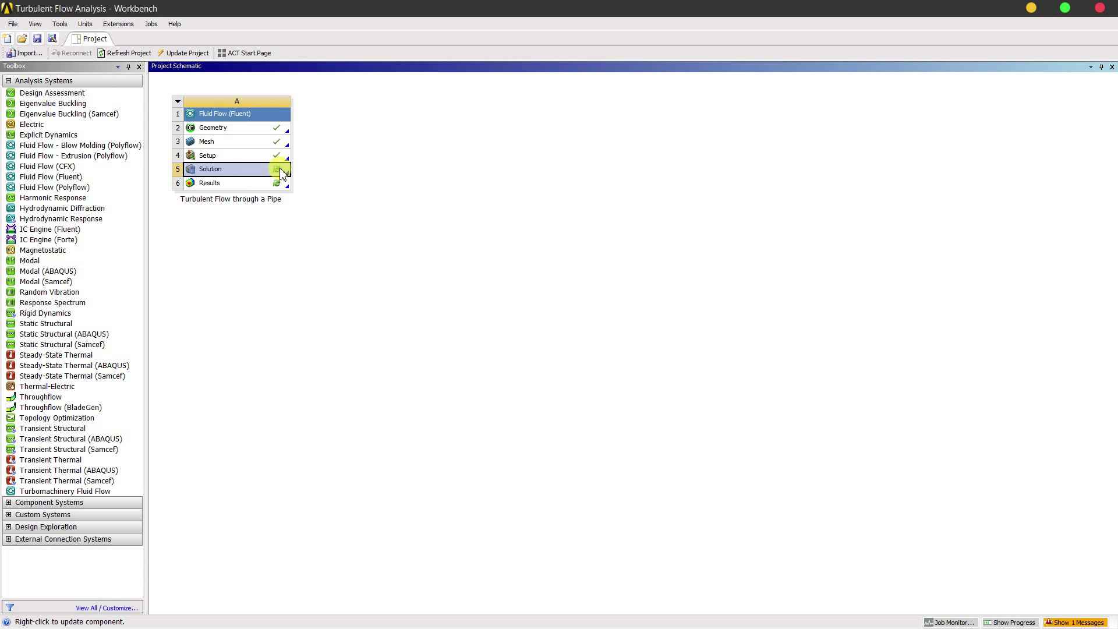
pyautogui.rightClick(282, 169)
pyautogui.click(317, 260)
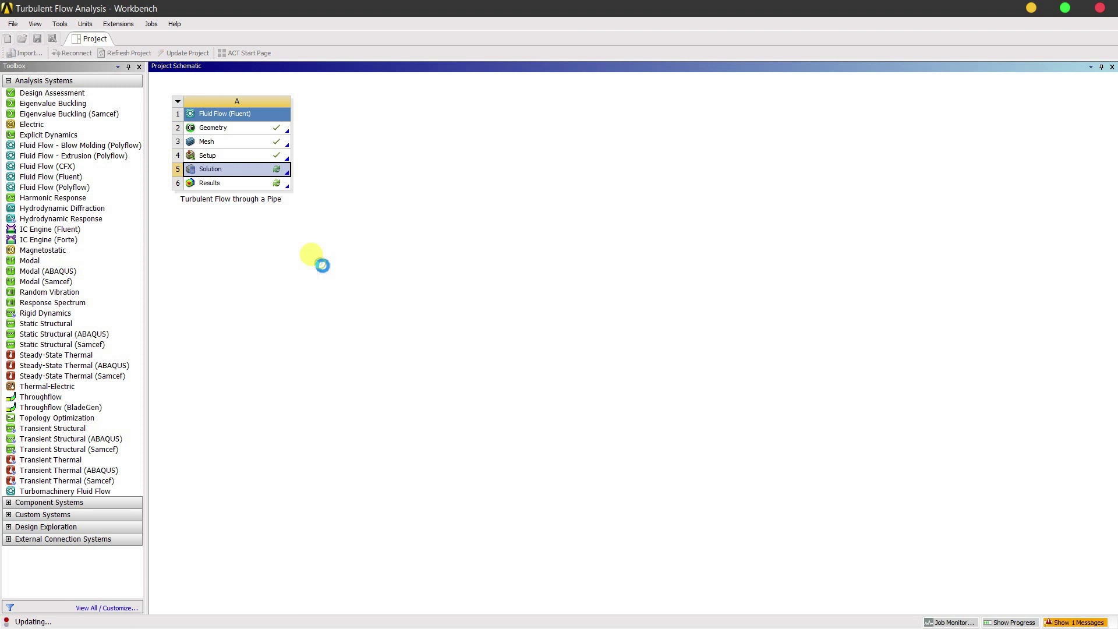
pyautogui.click(1002, 622)
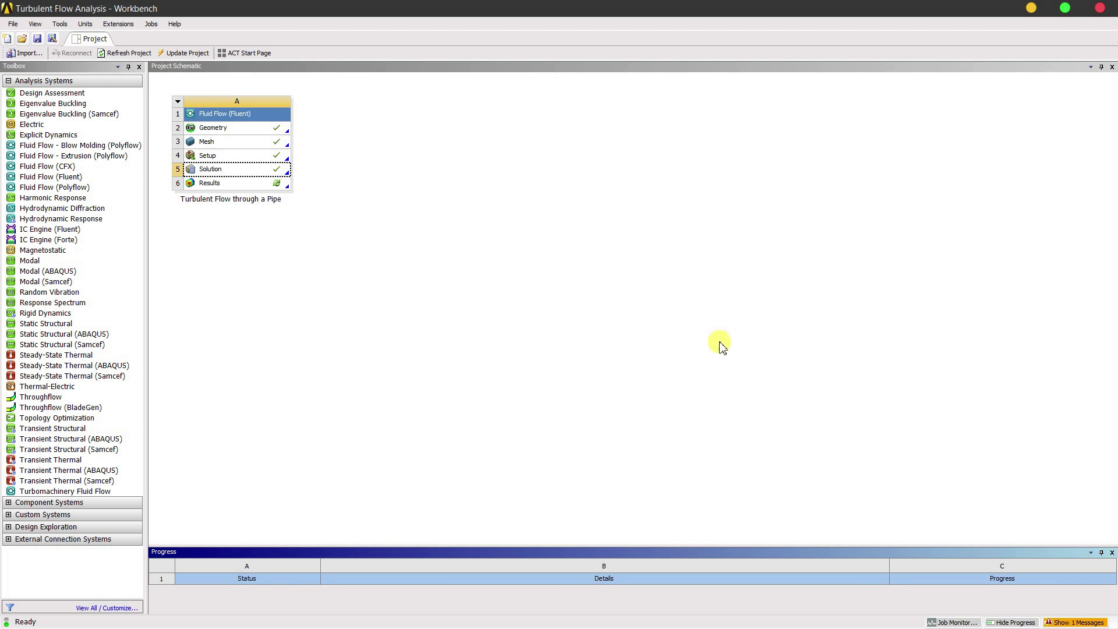
# Open the Results component in CFD-Post and display the periodic 1 boundary.
pyautogui.click(273, 185)
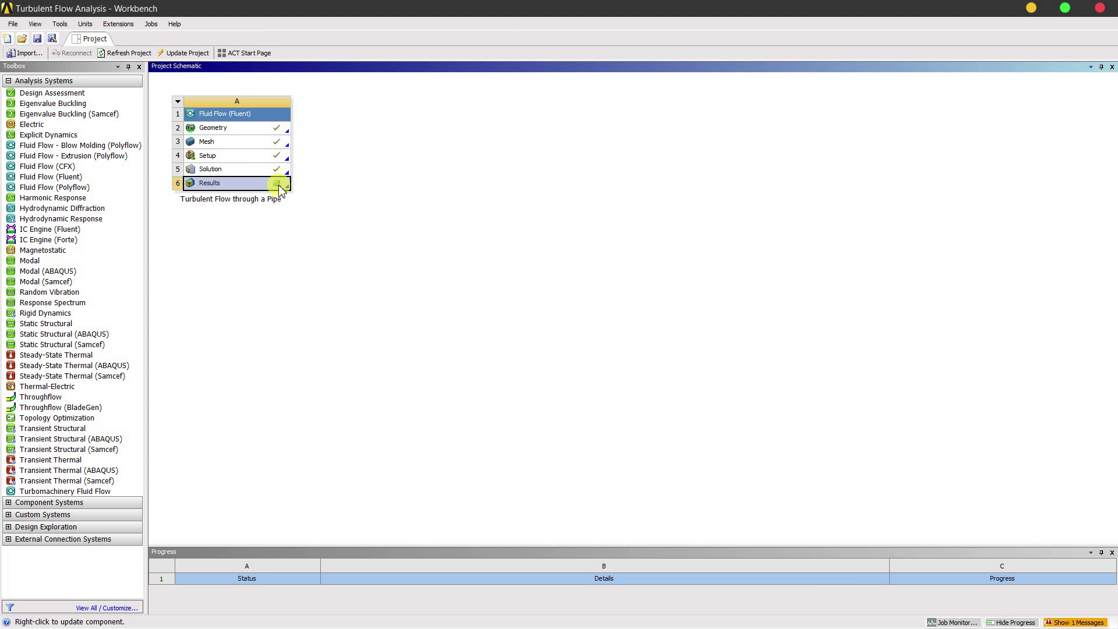
pyautogui.rightClick(280, 185)
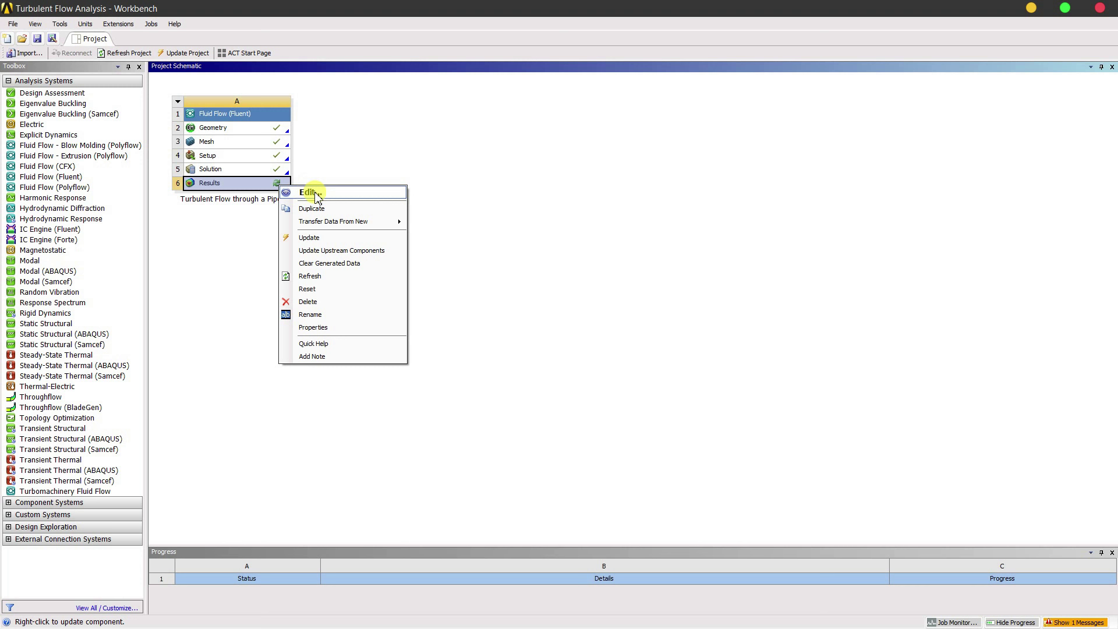
pyautogui.click(316, 193)
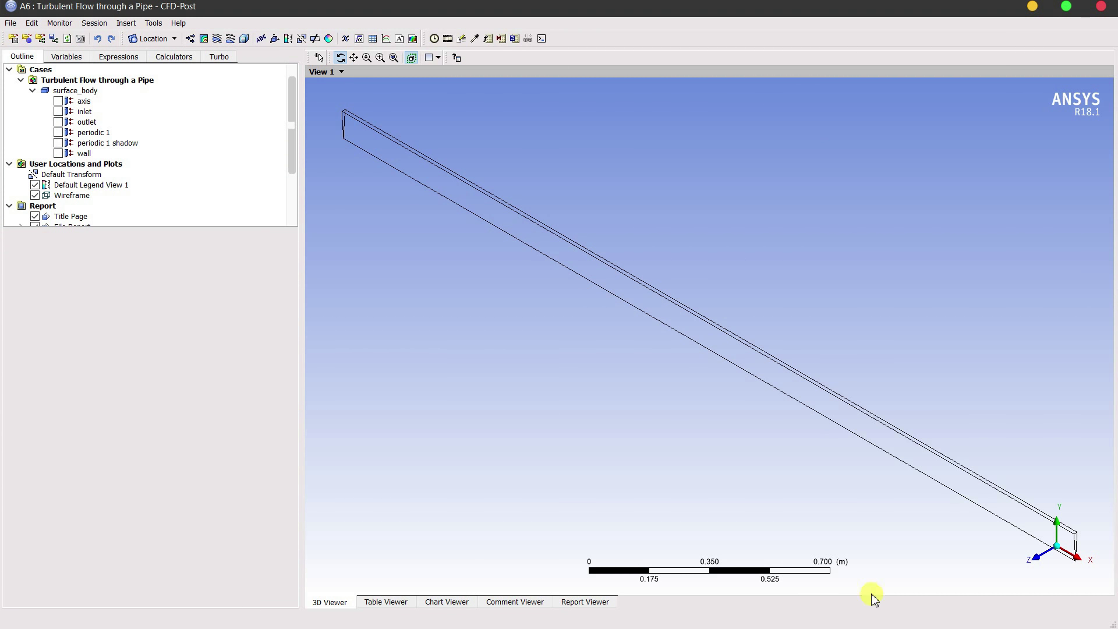
pyautogui.click(58, 132)
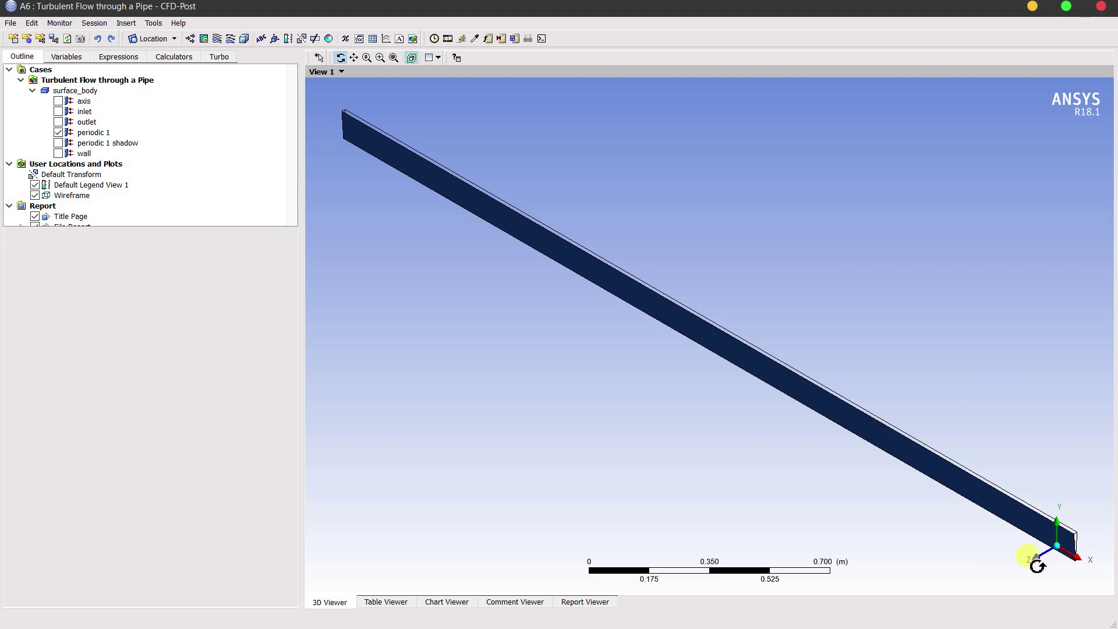
pyautogui.click(1042, 559)
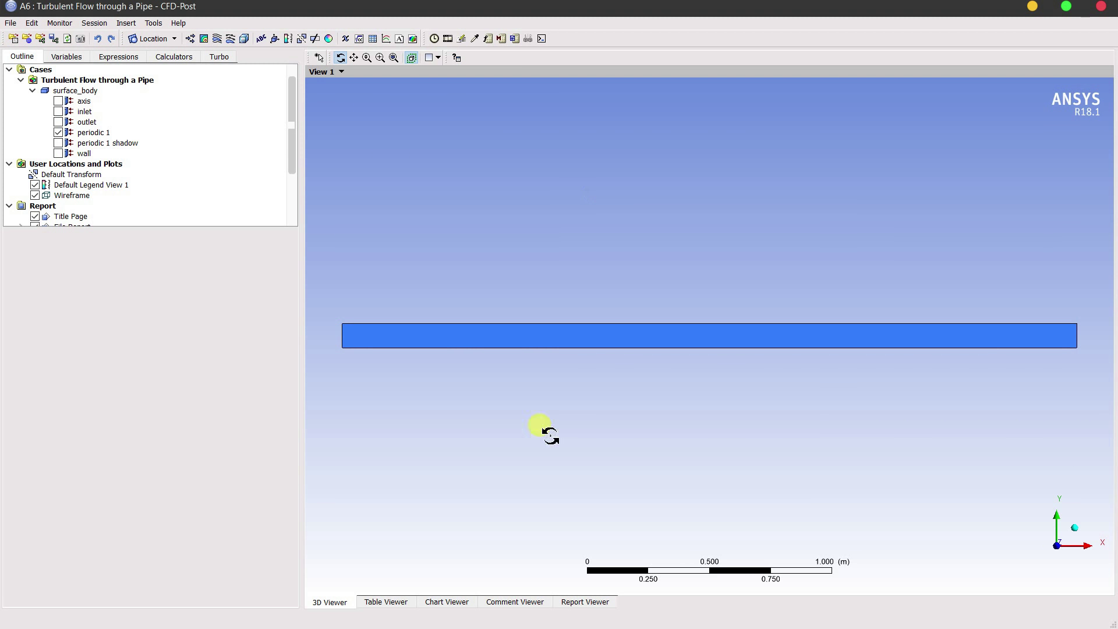
# Insert a contour plot named Vel.
pyautogui.click(204, 39)
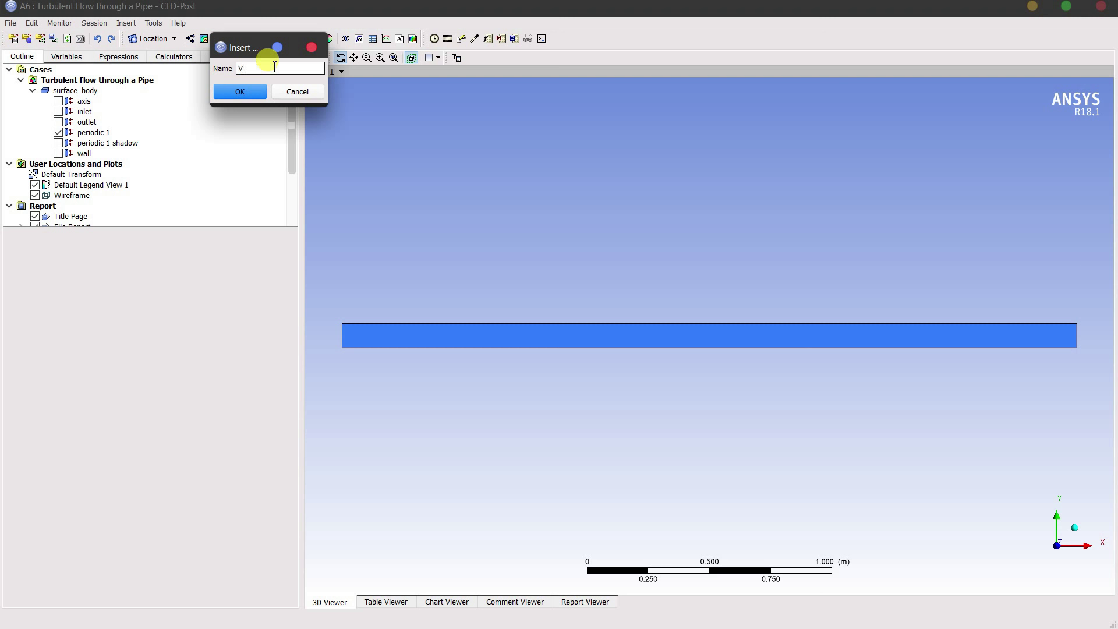
pyautogui.write('Vel')
pyautogui.press('Return')
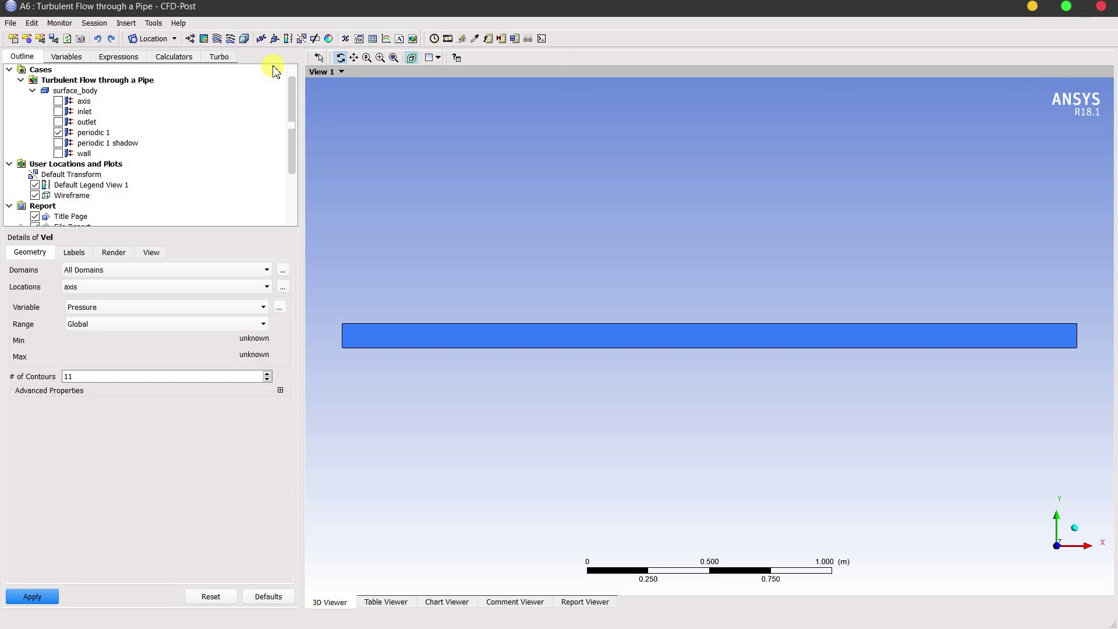
# Configure the Vel contour to plot Velocity on the periodic 1 location with the Global range and apply it.
pyautogui.click(156, 285)
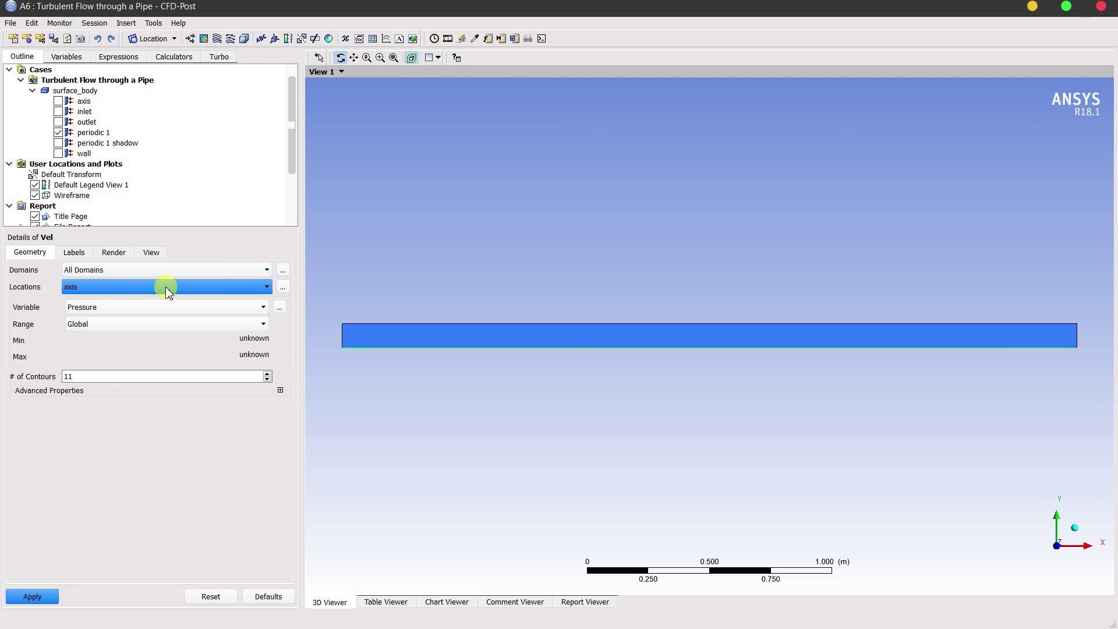
pyautogui.click(170, 309)
pyautogui.click(170, 309)
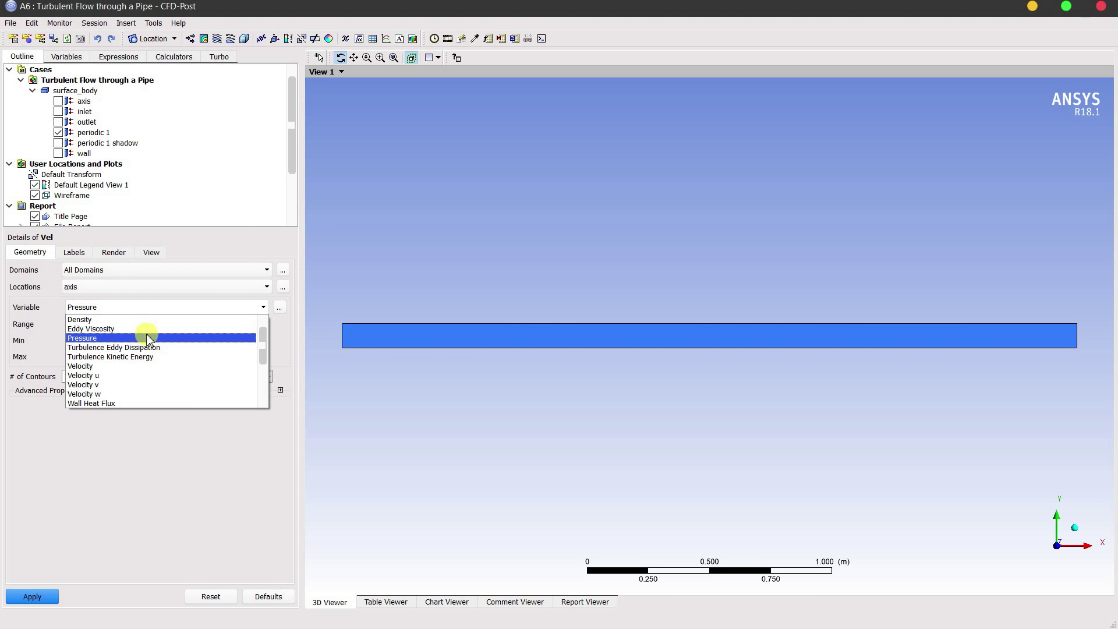
pyautogui.click(116, 366)
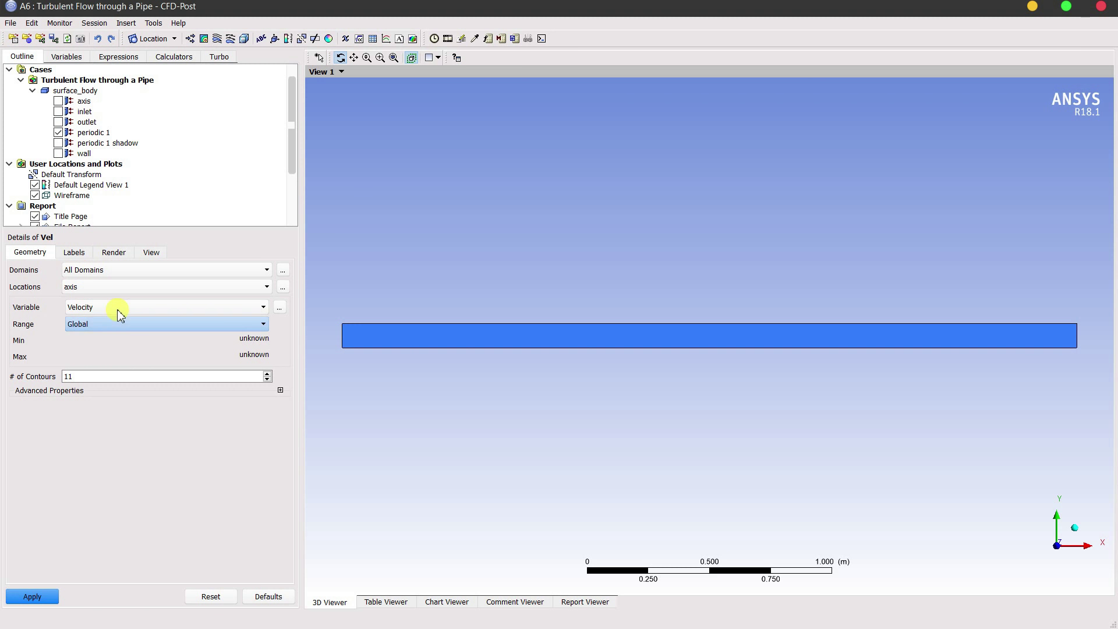
pyautogui.click(116, 289)
pyautogui.click(114, 327)
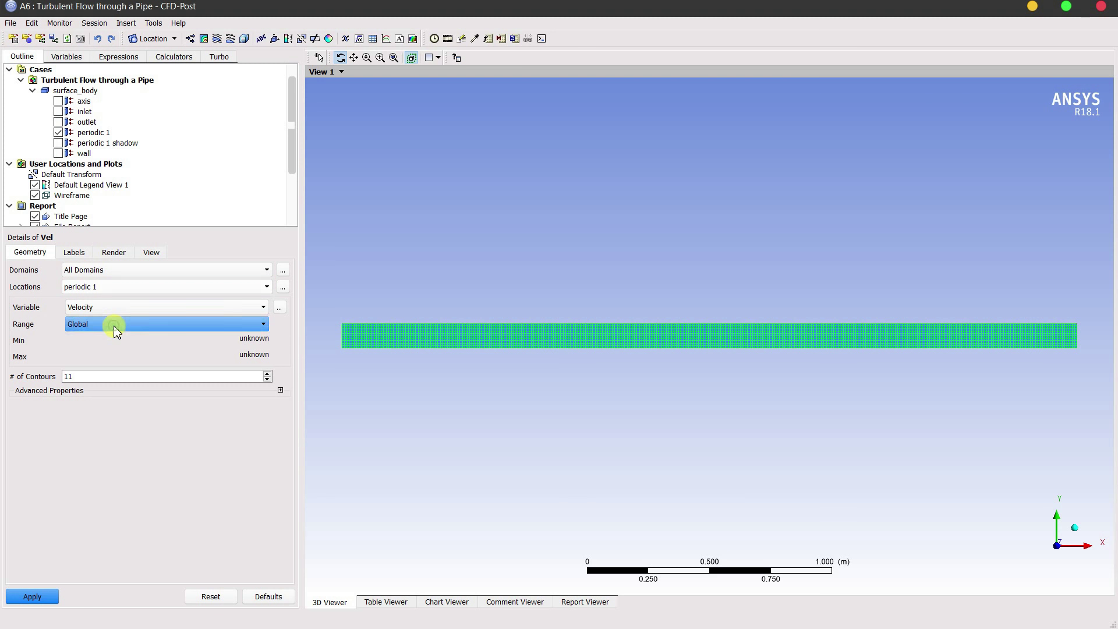
pyautogui.click(34, 598)
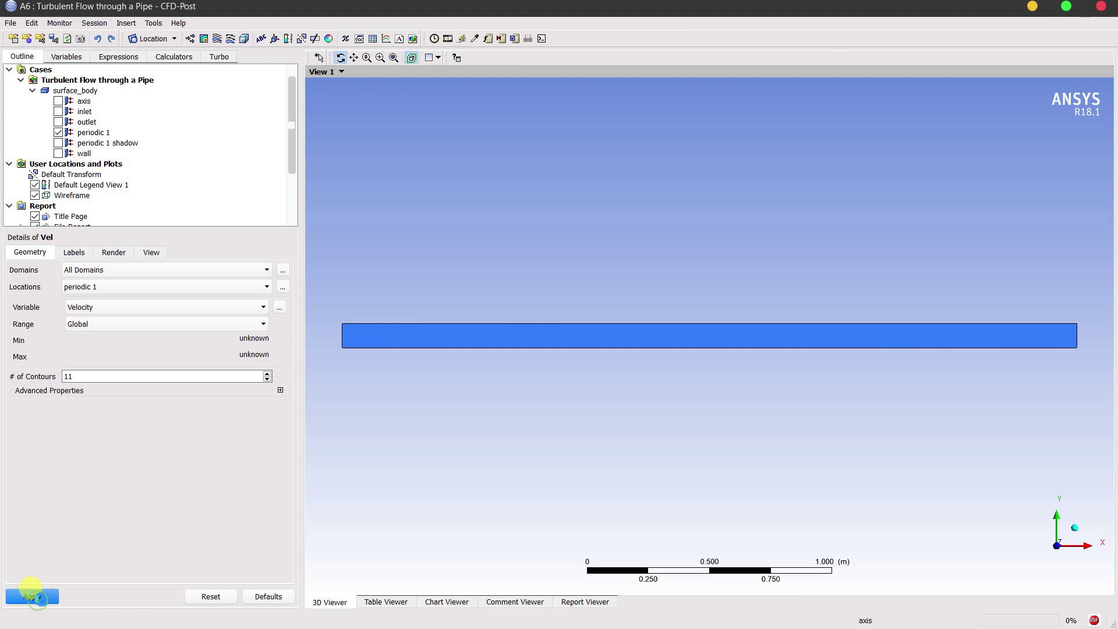
pyautogui.moveTo(566, 349); pyautogui.dragTo(650, 356)
# Try 50 and 100 contours on the Vel plot, and apply 10 as the final number of contours.
pyautogui.click(119, 379)
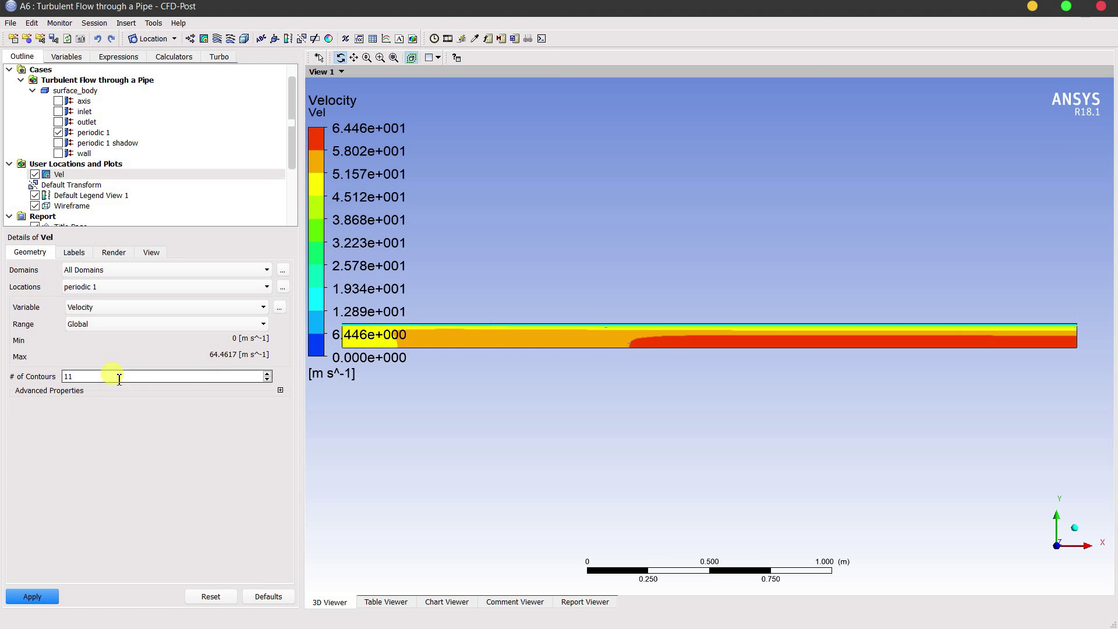
pyautogui.click(43, 601)
pyautogui.click(43, 600)
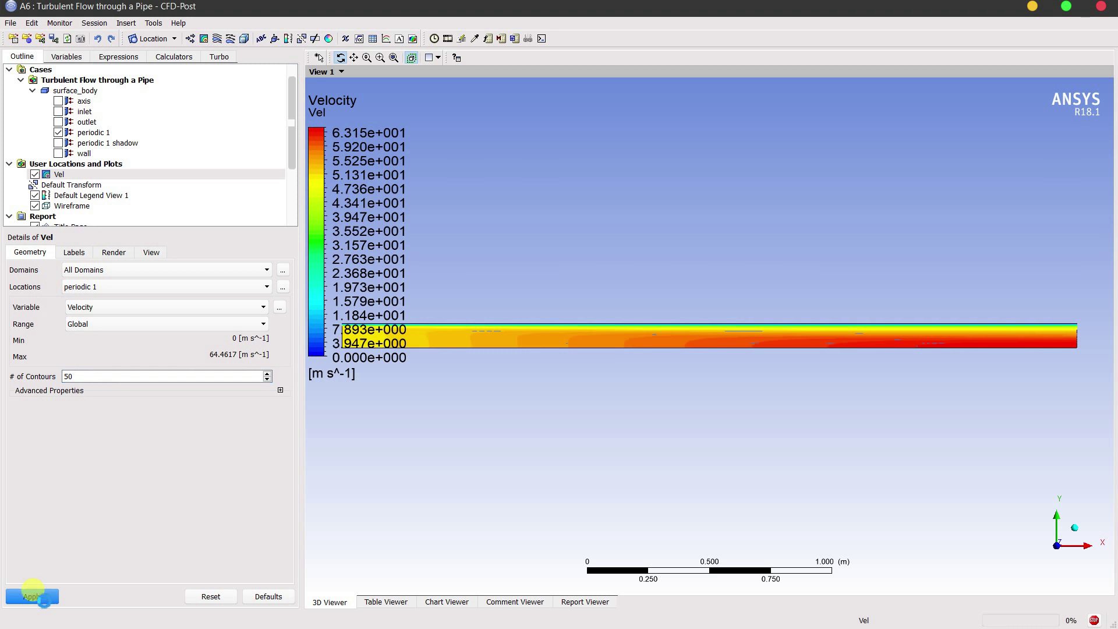
pyautogui.click(105, 376)
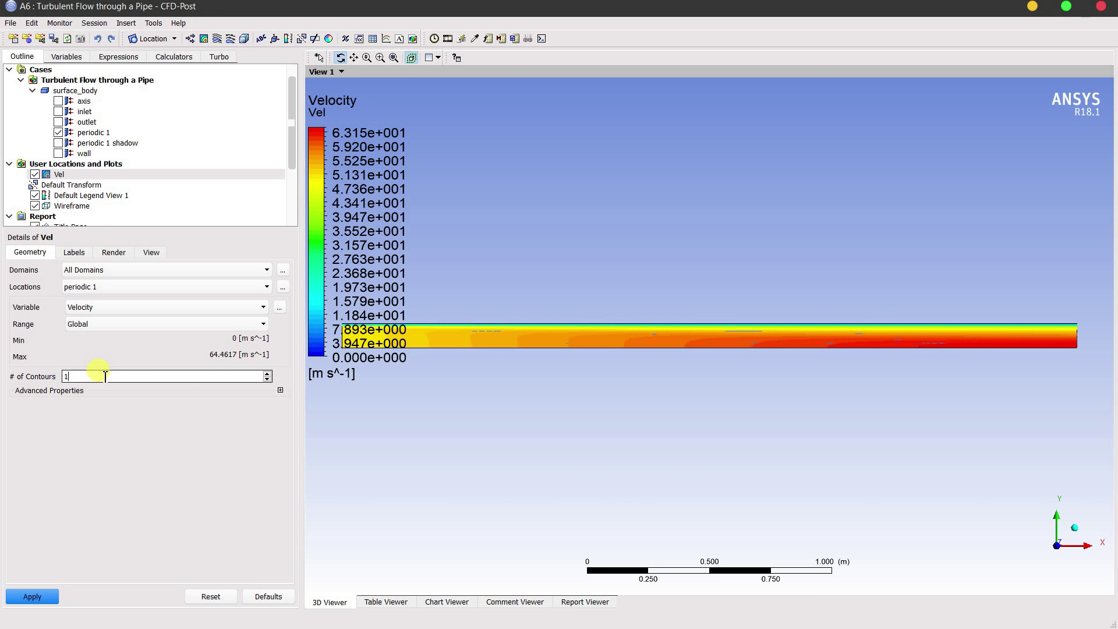
pyautogui.click(33, 600)
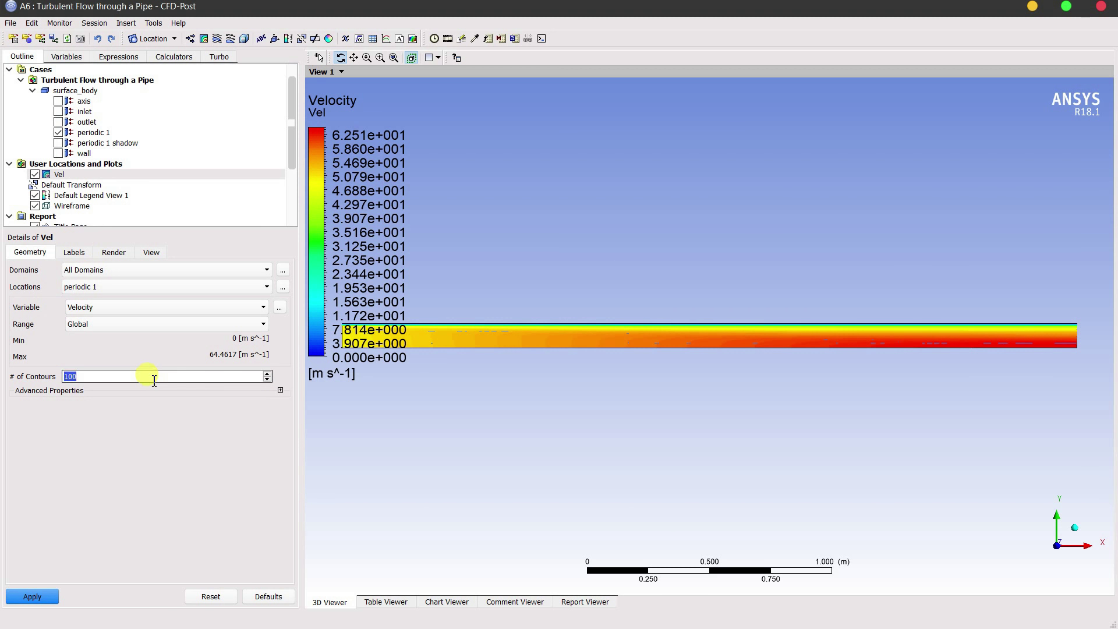
pyautogui.click(32, 596)
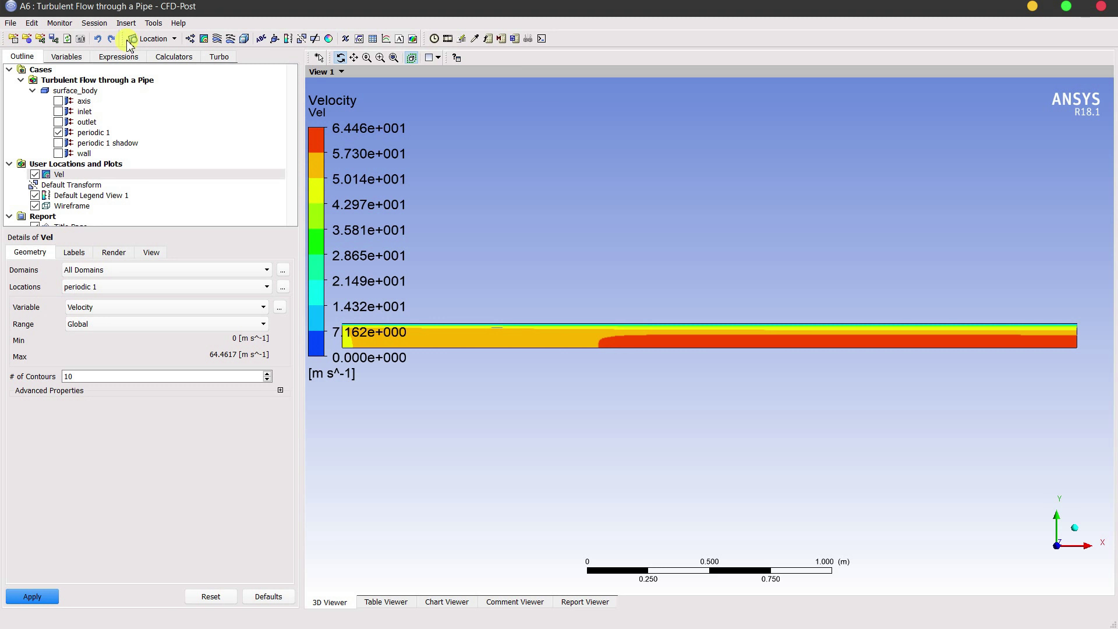
# Insert a contour plot named Pre and hide the Vel contour.
pyautogui.click(205, 38)
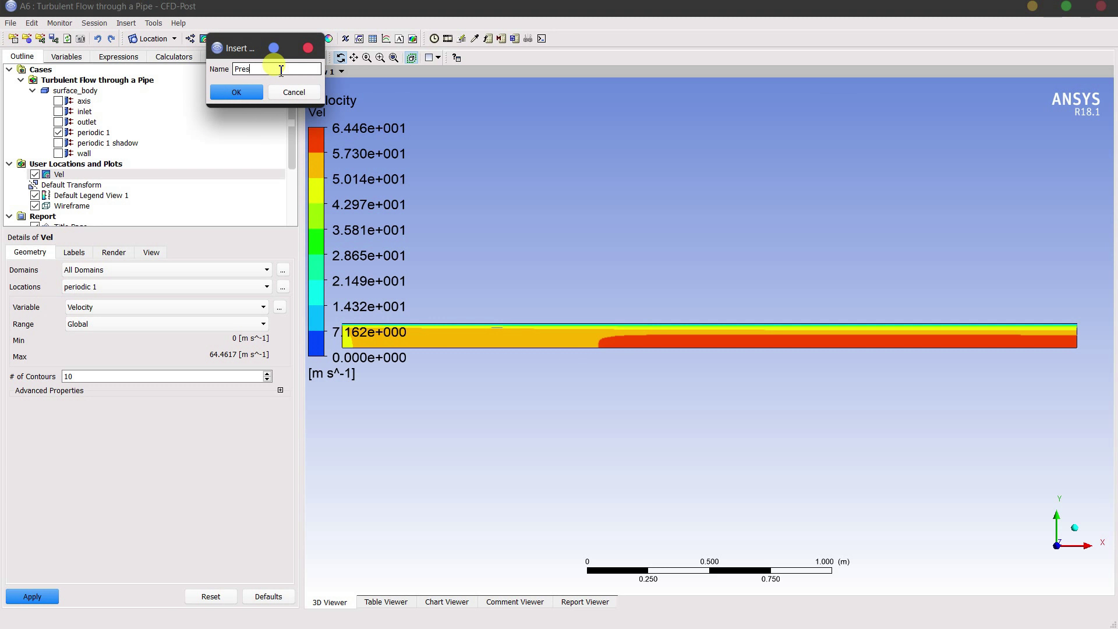
pyautogui.write('Pre')
pyautogui.press('Return')
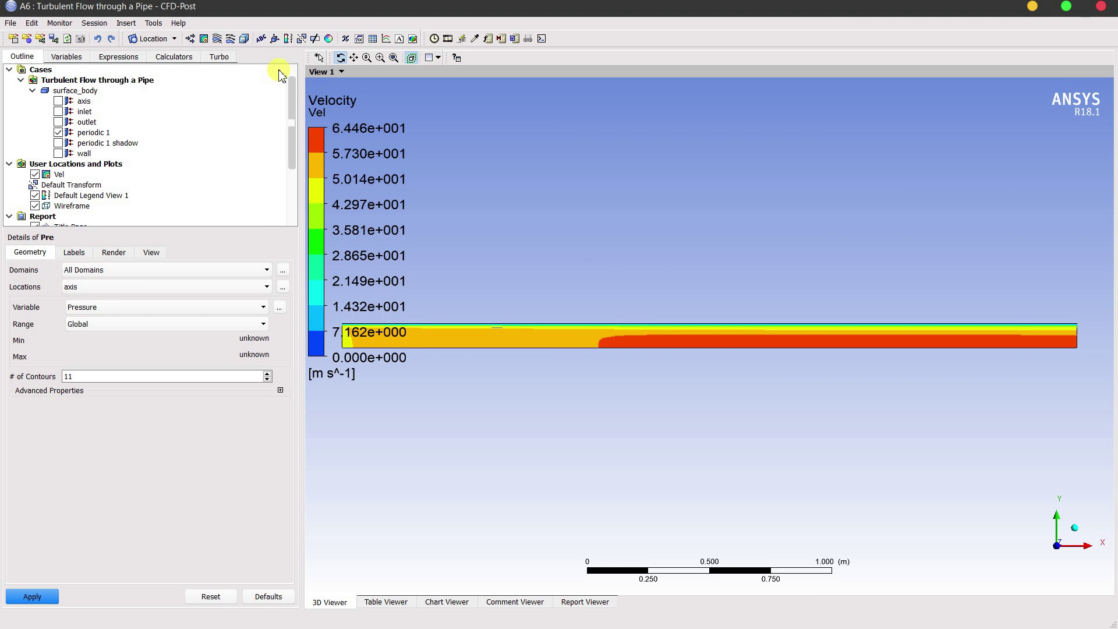
pyautogui.click(34, 174)
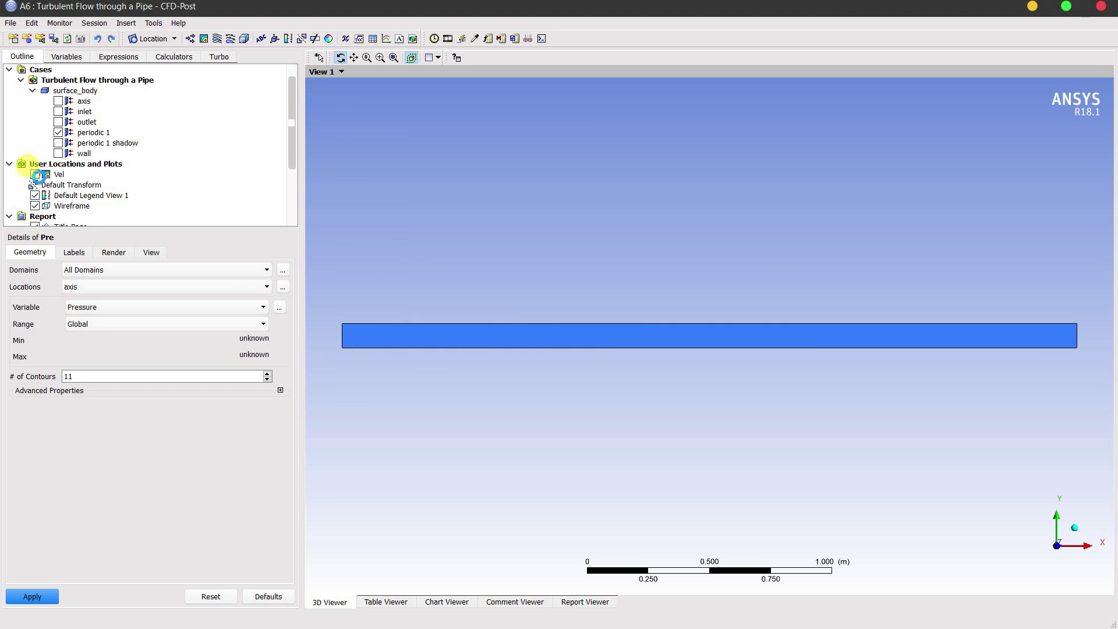
# Set the Pre contour to plot Pressure on the periodic 1 location and apply it.
pyautogui.click(222, 288)
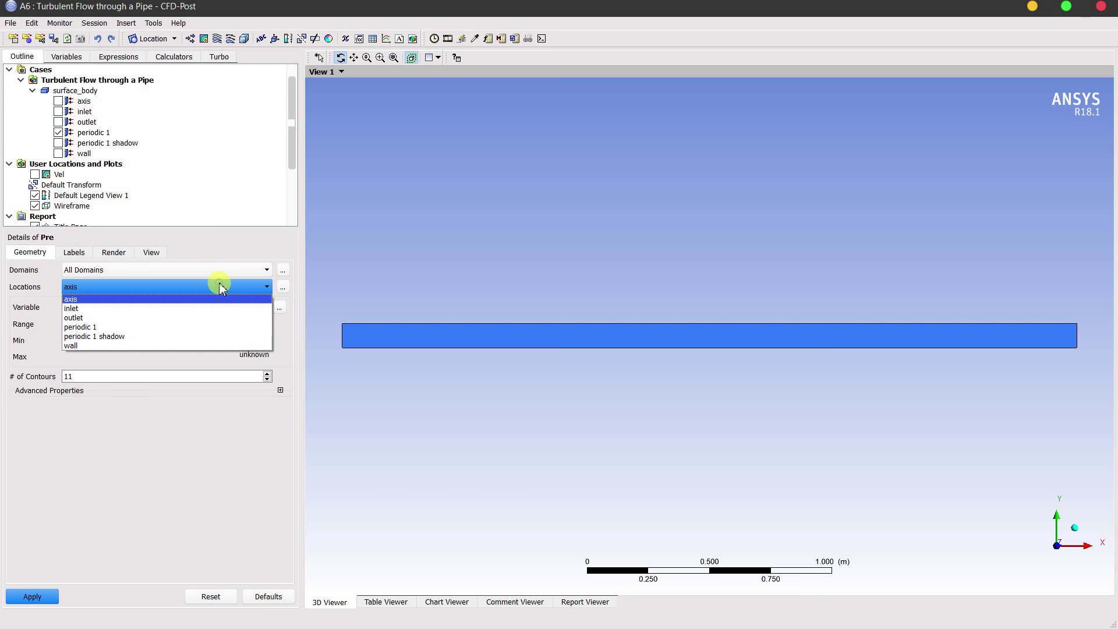
pyautogui.click(138, 327)
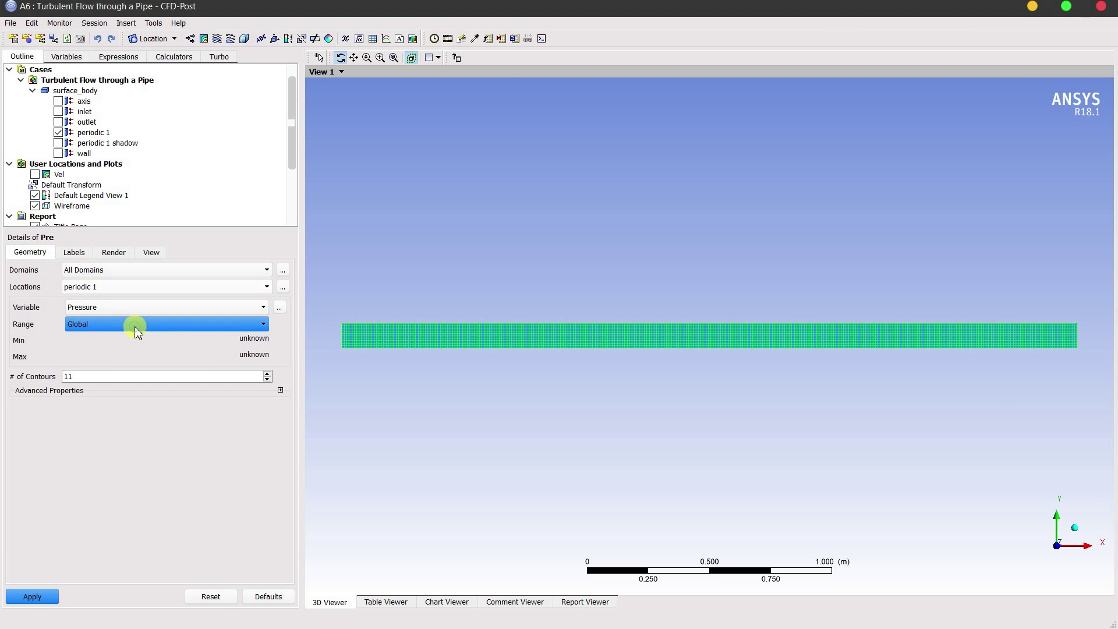
pyautogui.click(149, 307)
pyautogui.click(82, 337)
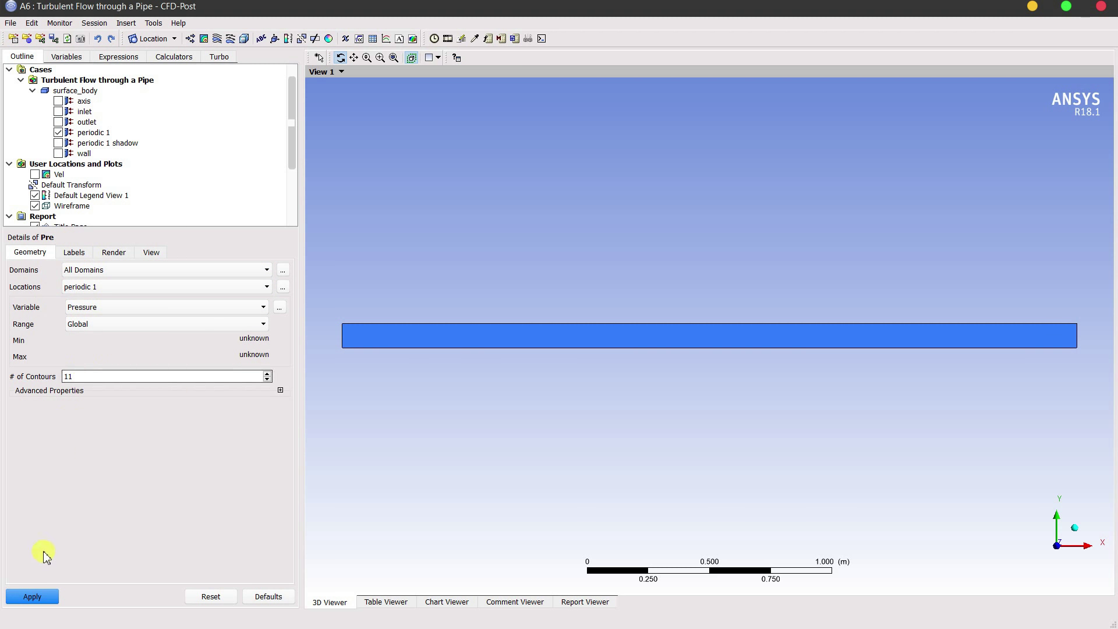
pyautogui.click(47, 596)
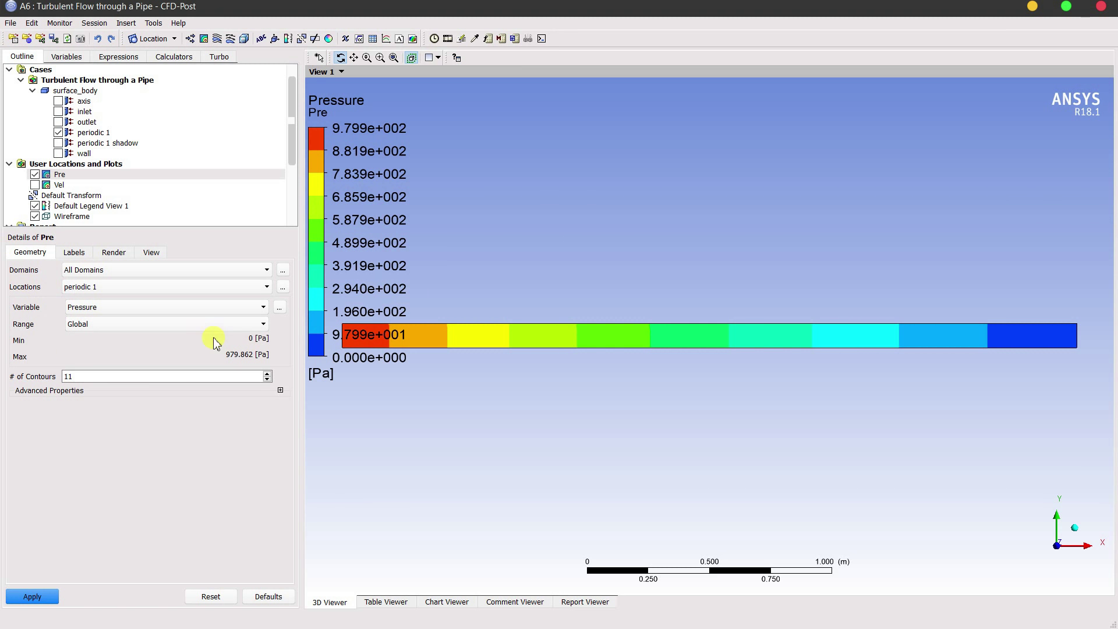
# Add a default-named contour plot of Turbulence Kinetic Energy on periodic 1, hiding the Pre contour.
pyautogui.click(205, 39)
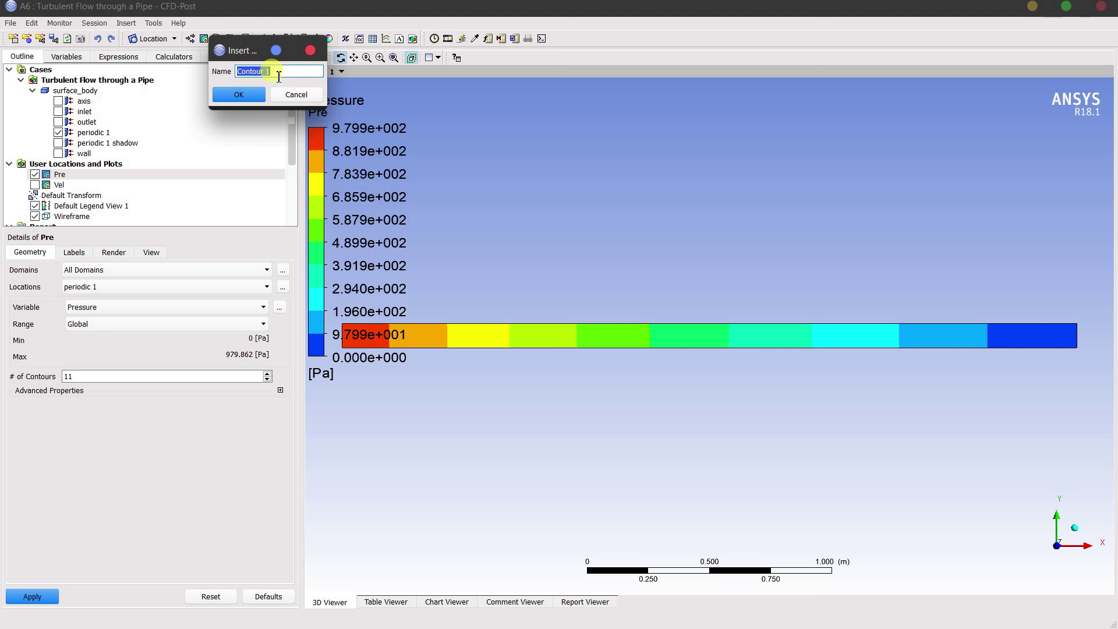
pyautogui.click(246, 95)
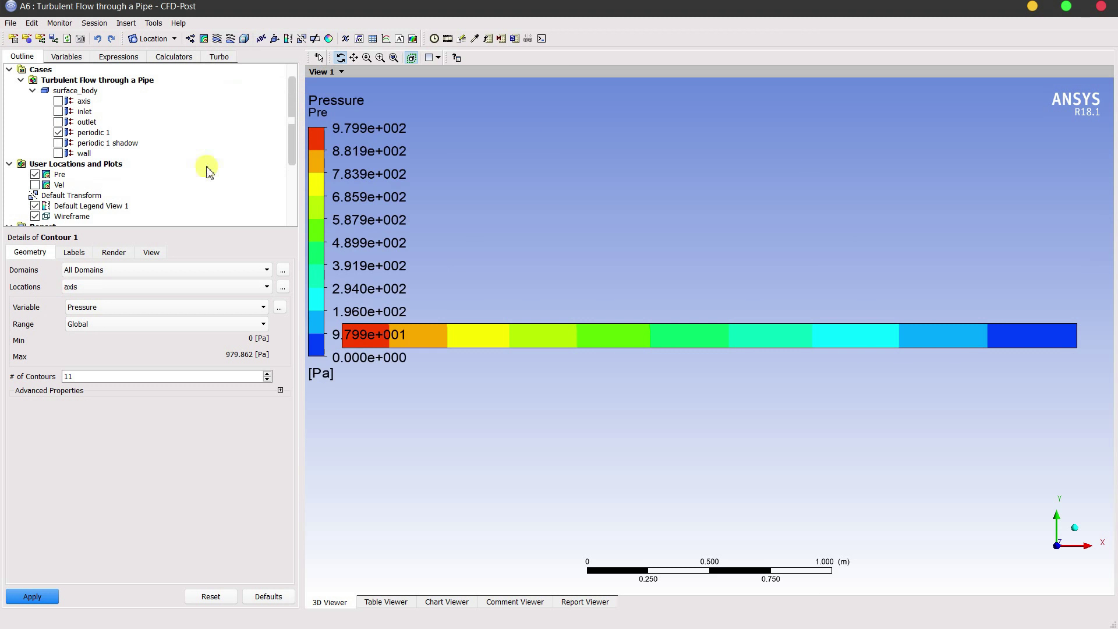
pyautogui.click(174, 307)
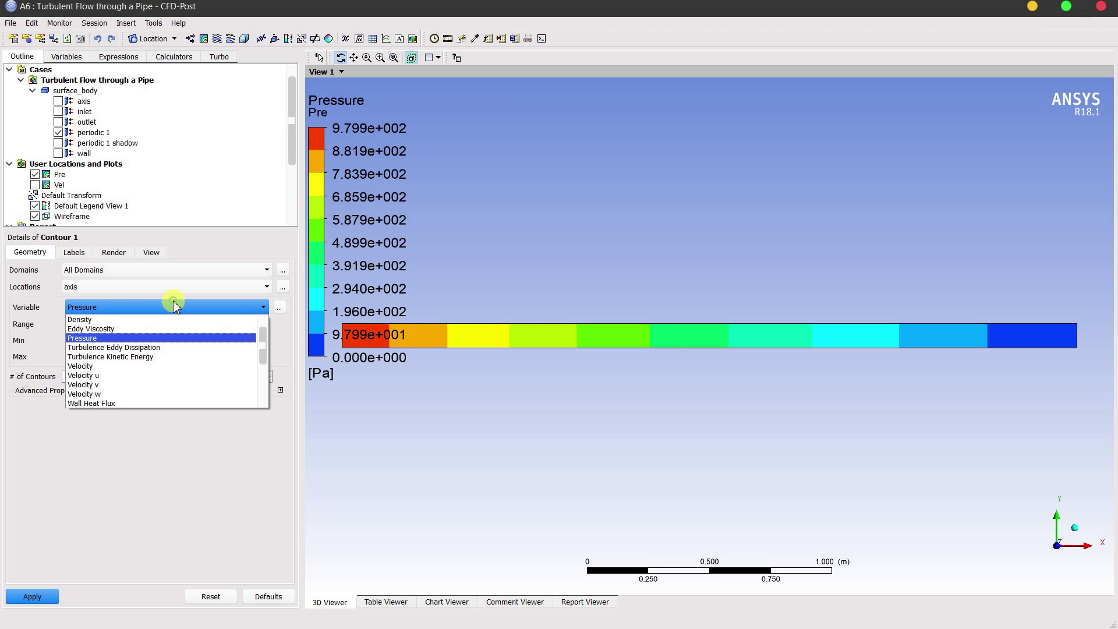
pyautogui.click(149, 358)
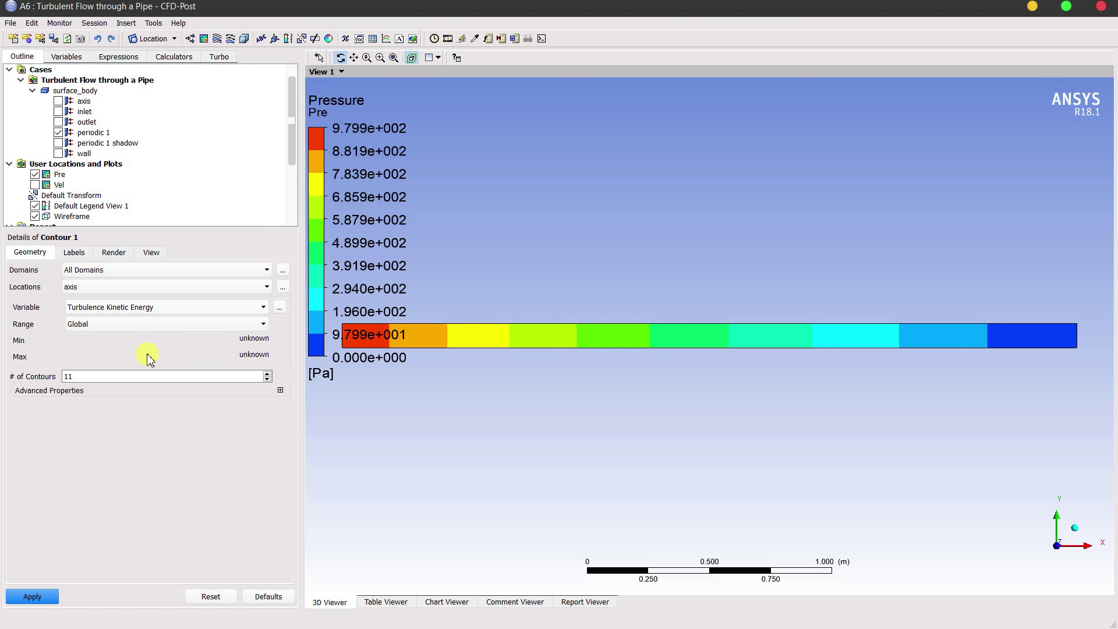
pyautogui.click(112, 287)
pyautogui.click(111, 327)
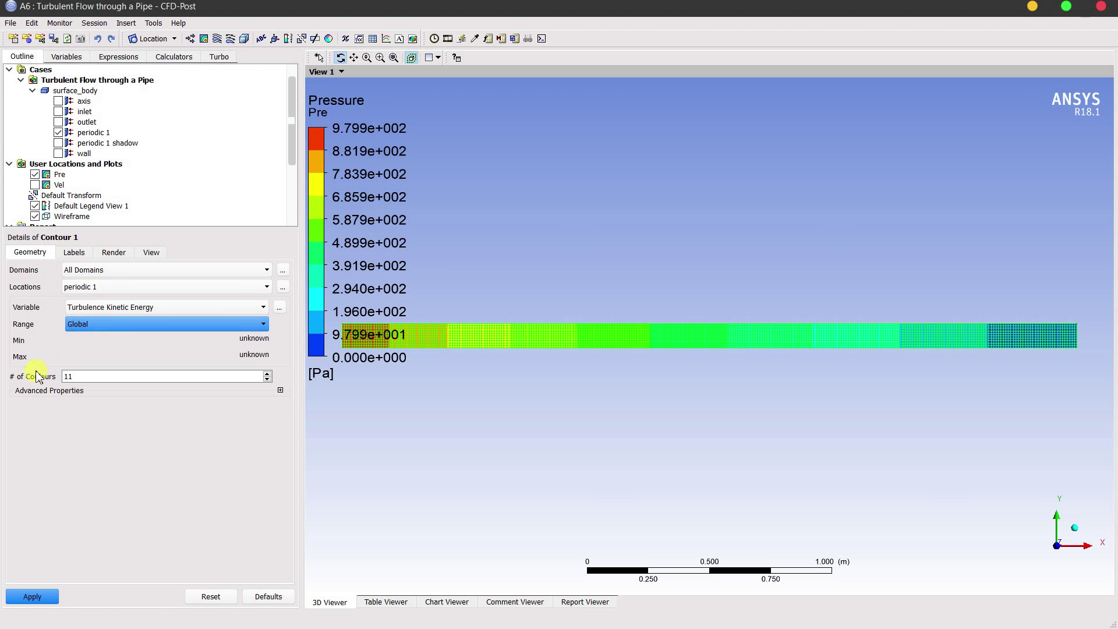
pyautogui.click(35, 175)
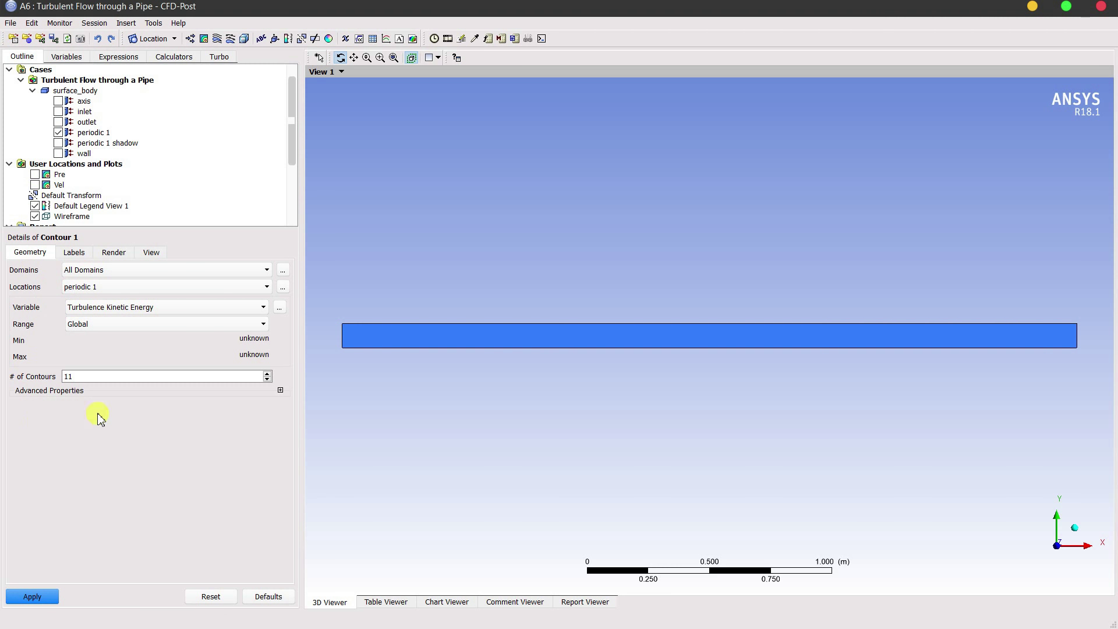
pyautogui.click(33, 597)
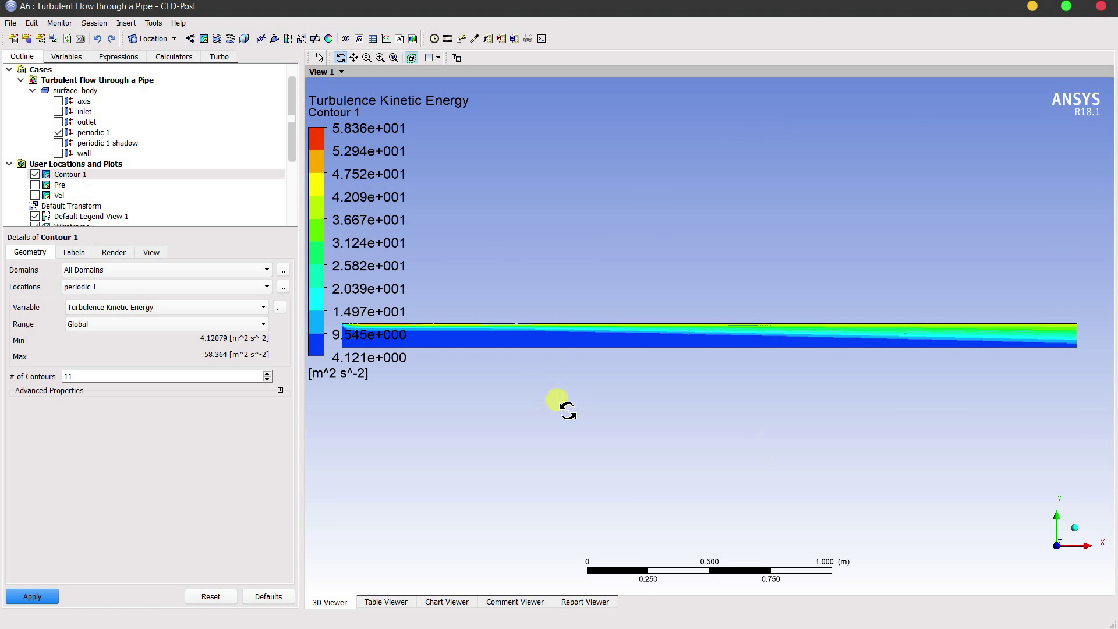
# Add another default-named contour plot of Turbulence Eddy Dissipation on periodic 1, hiding the turbulence kinetic energy contour.
pyautogui.click(204, 38)
pyautogui.click(230, 97)
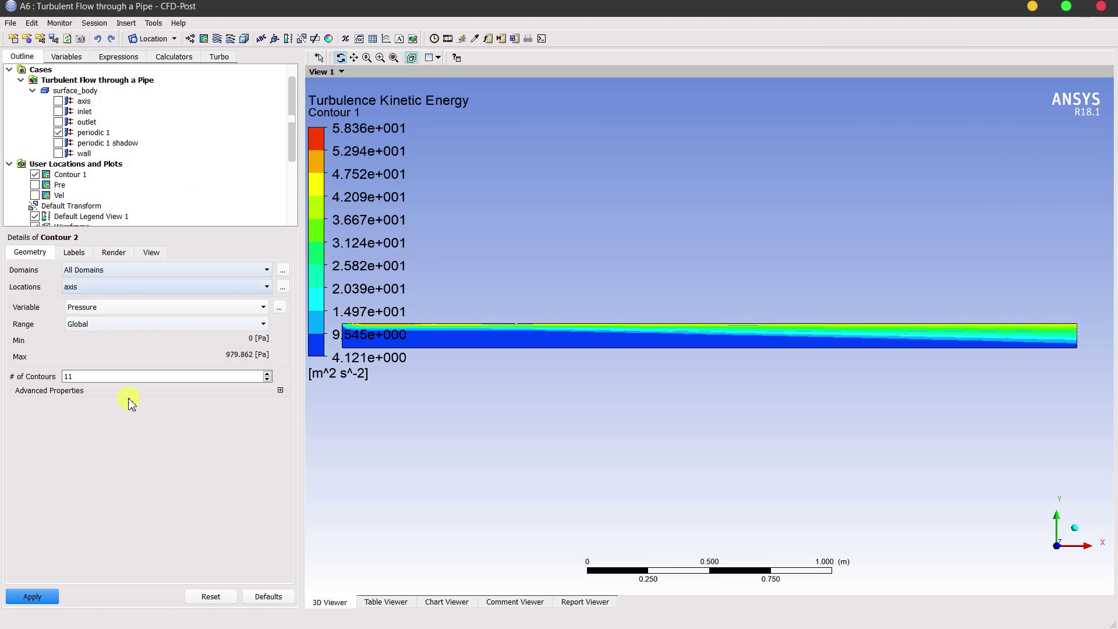
pyautogui.click(35, 175)
pyautogui.click(201, 307)
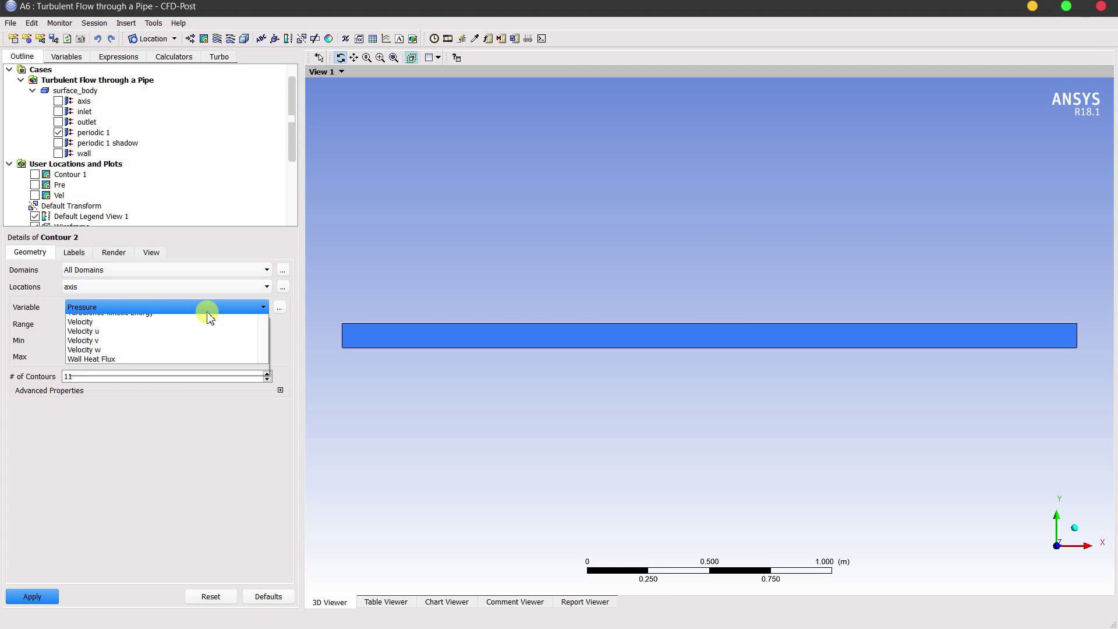
pyautogui.click(167, 347)
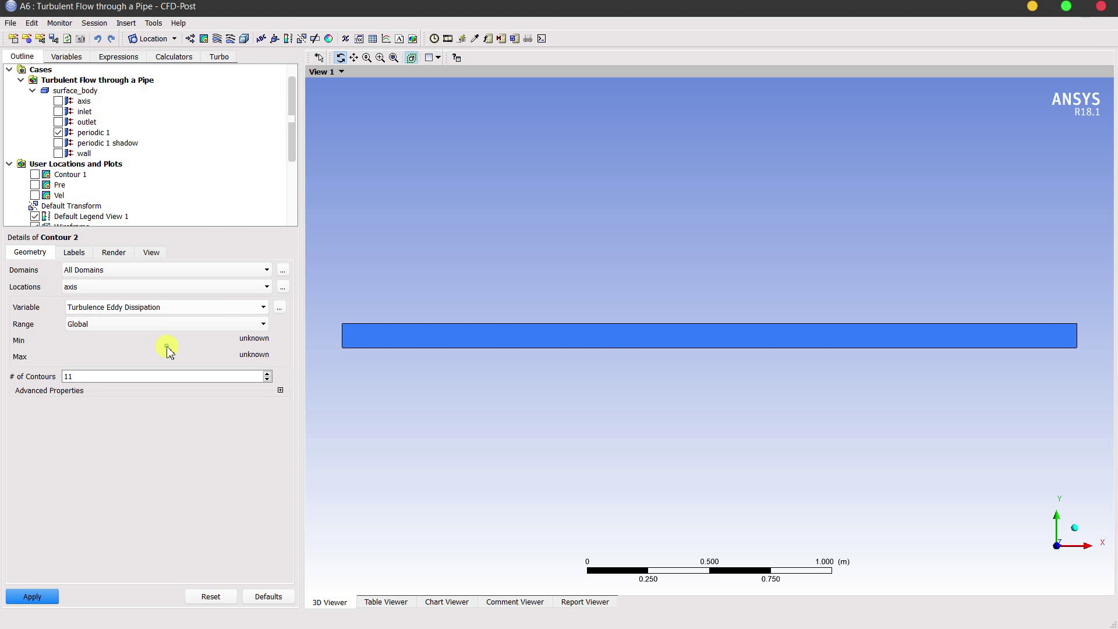
pyautogui.click(145, 285)
pyautogui.click(137, 327)
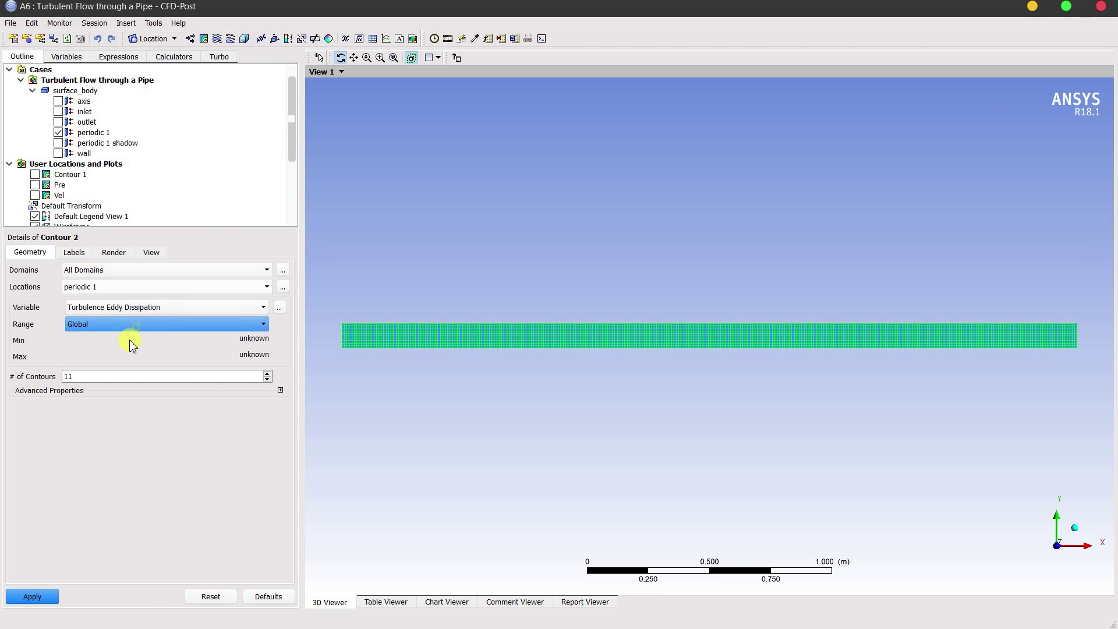
pyautogui.click(50, 594)
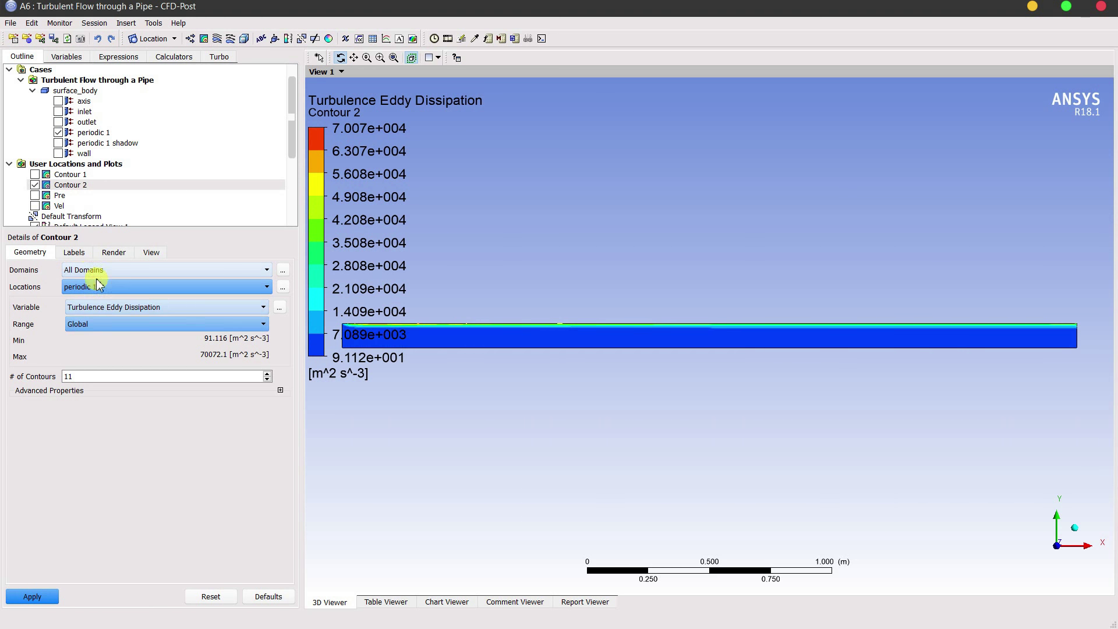
# Toggle the visibility of the four contour plots so that only the Vel contour is displayed.
pyautogui.click(35, 205)
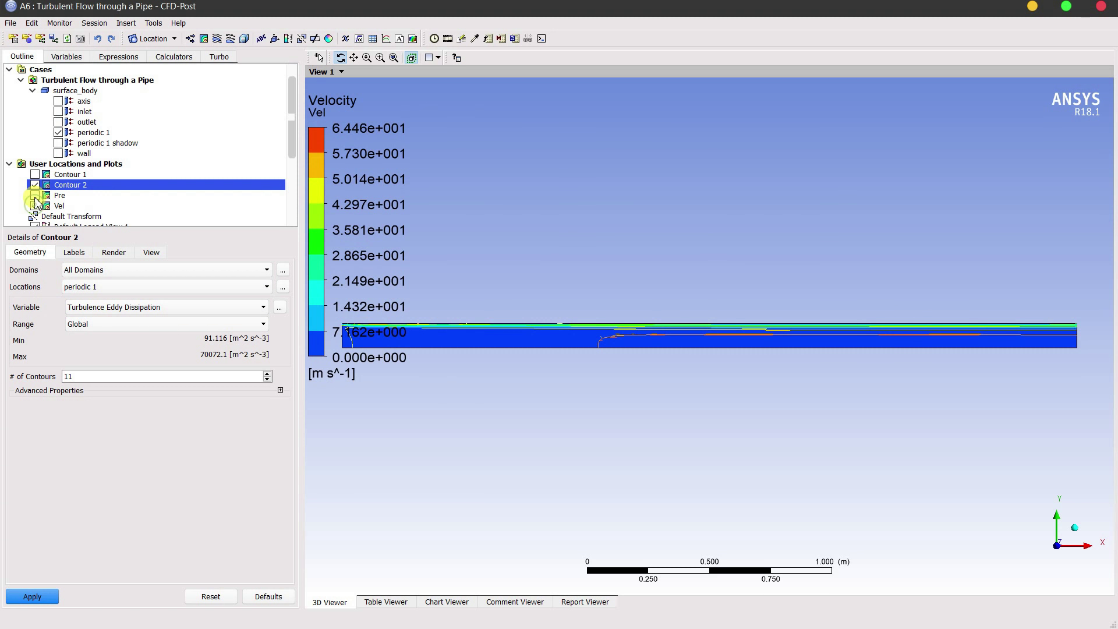
pyautogui.click(35, 196)
pyautogui.click(35, 174)
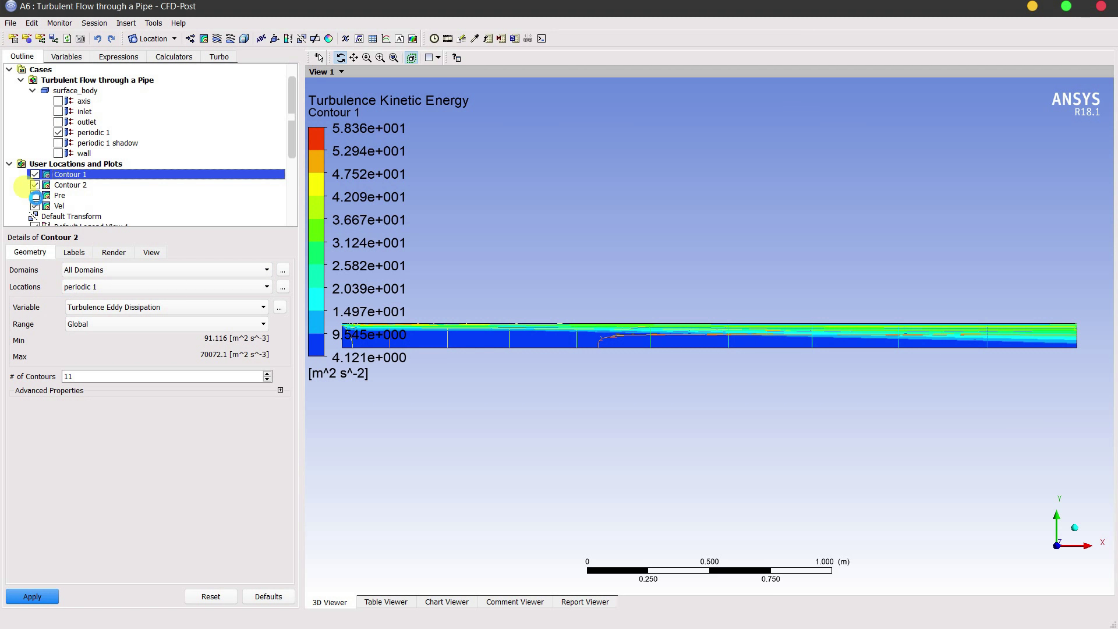
pyautogui.click(35, 186)
pyautogui.click(35, 174)
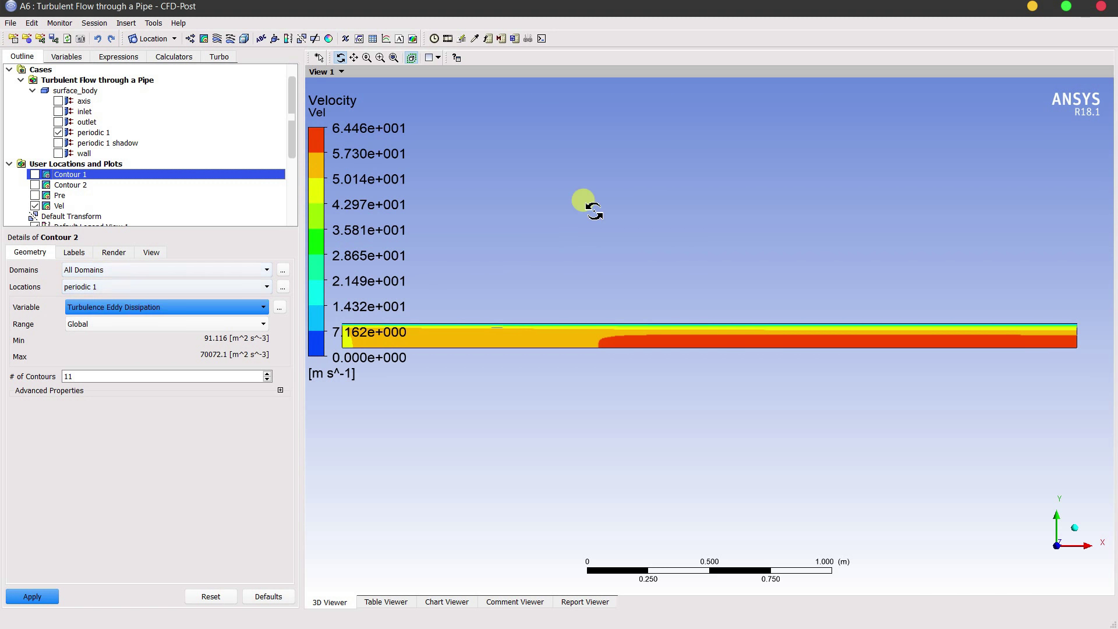
pyautogui.click(691, 333)
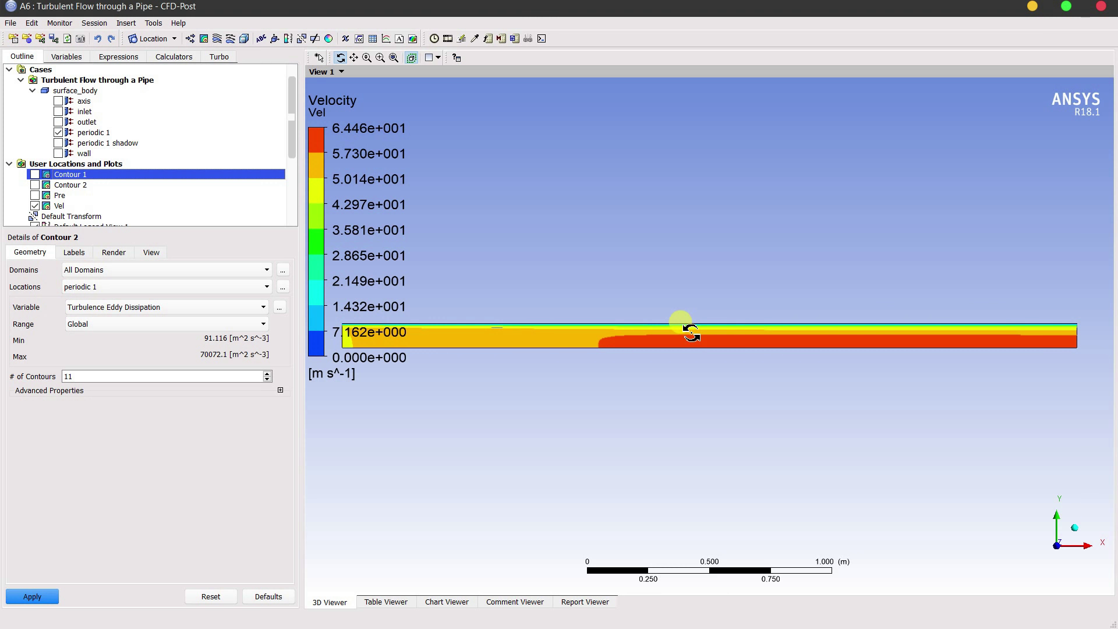